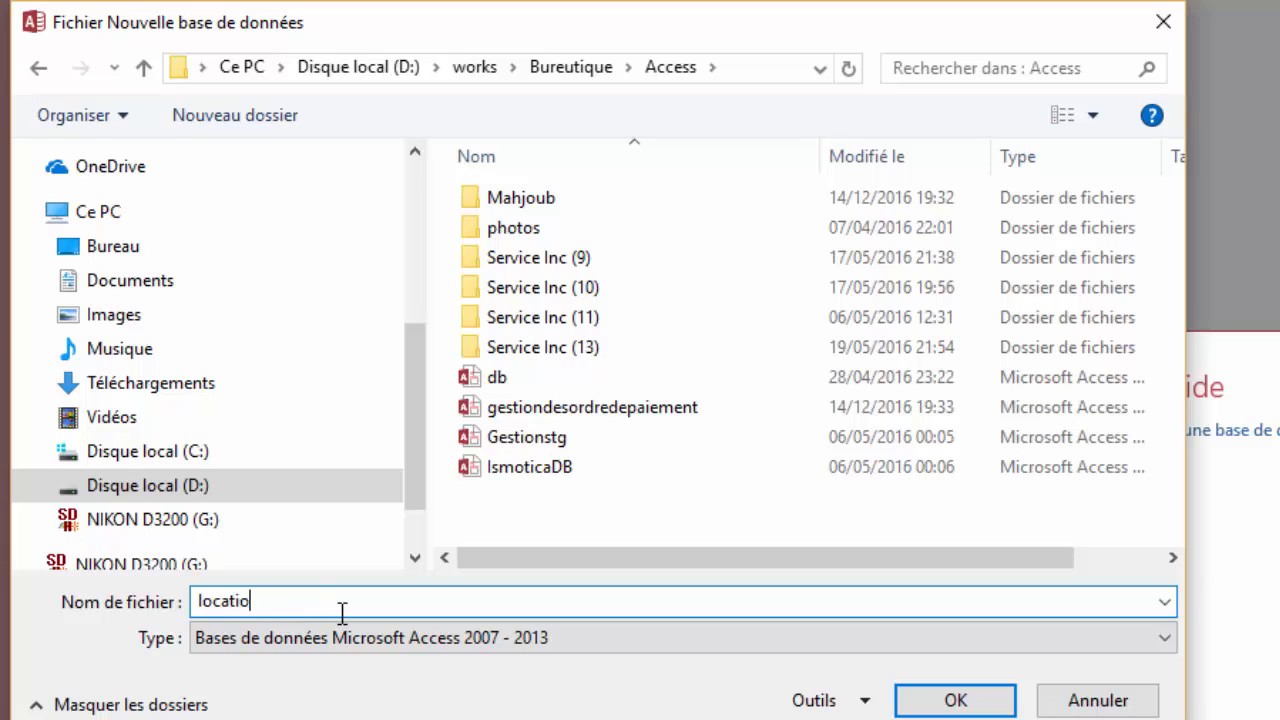
Name the new blank desktop database "location de croisieres" in the Access folder and create it.
key(BackSpace)
key(BackSpace)
text(de croisieres)
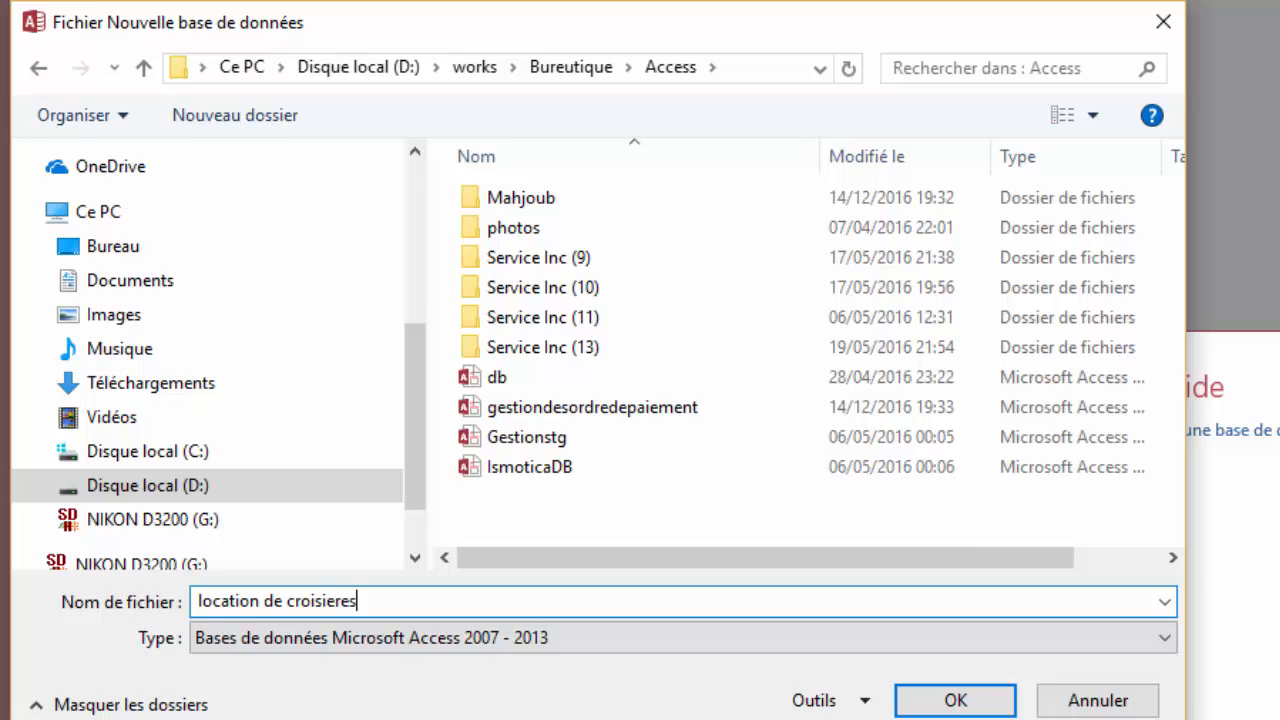
click(978, 706)
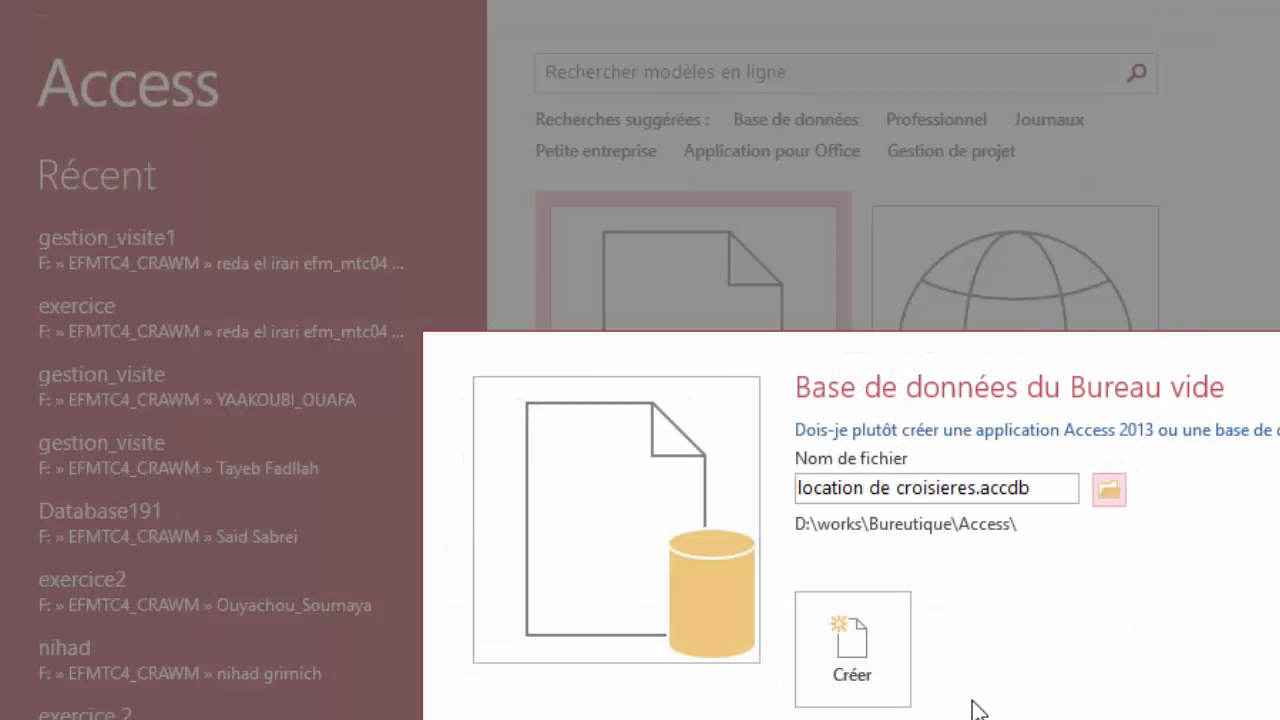
click(861, 651)
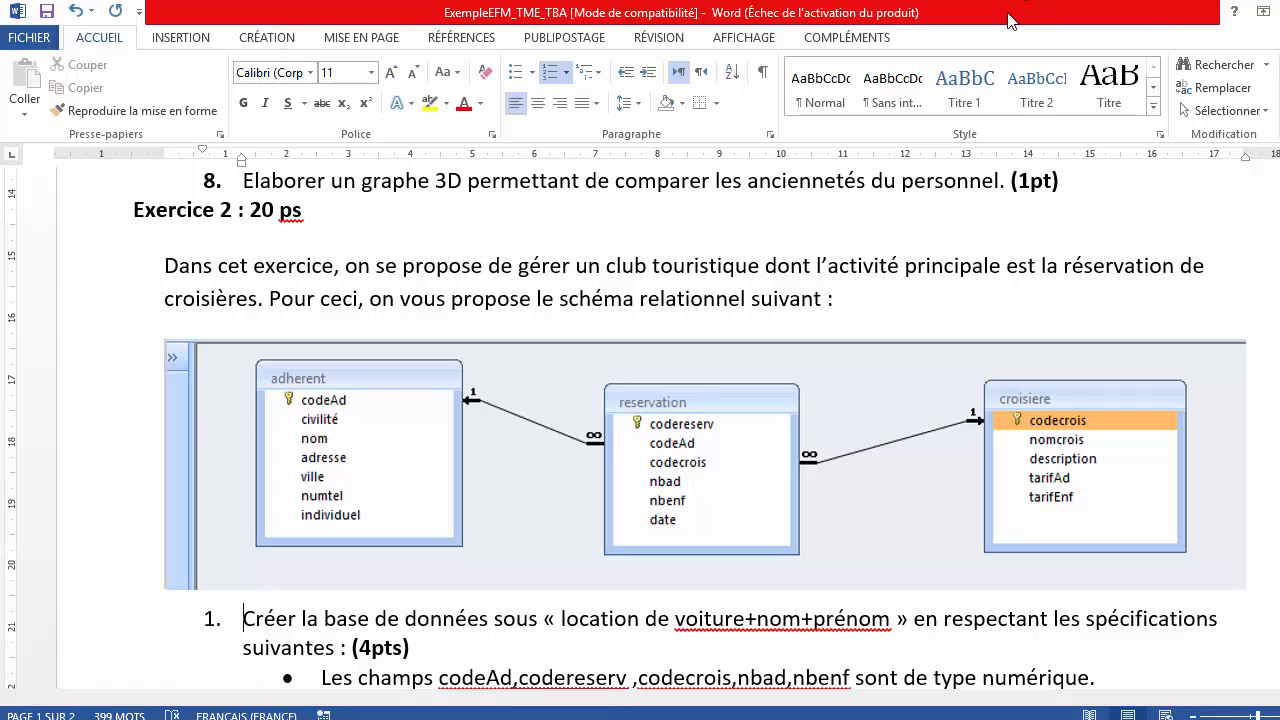
Arrange the Word exercise document and the Access database window side by side.
drag(1009, 18, 1279, 42)
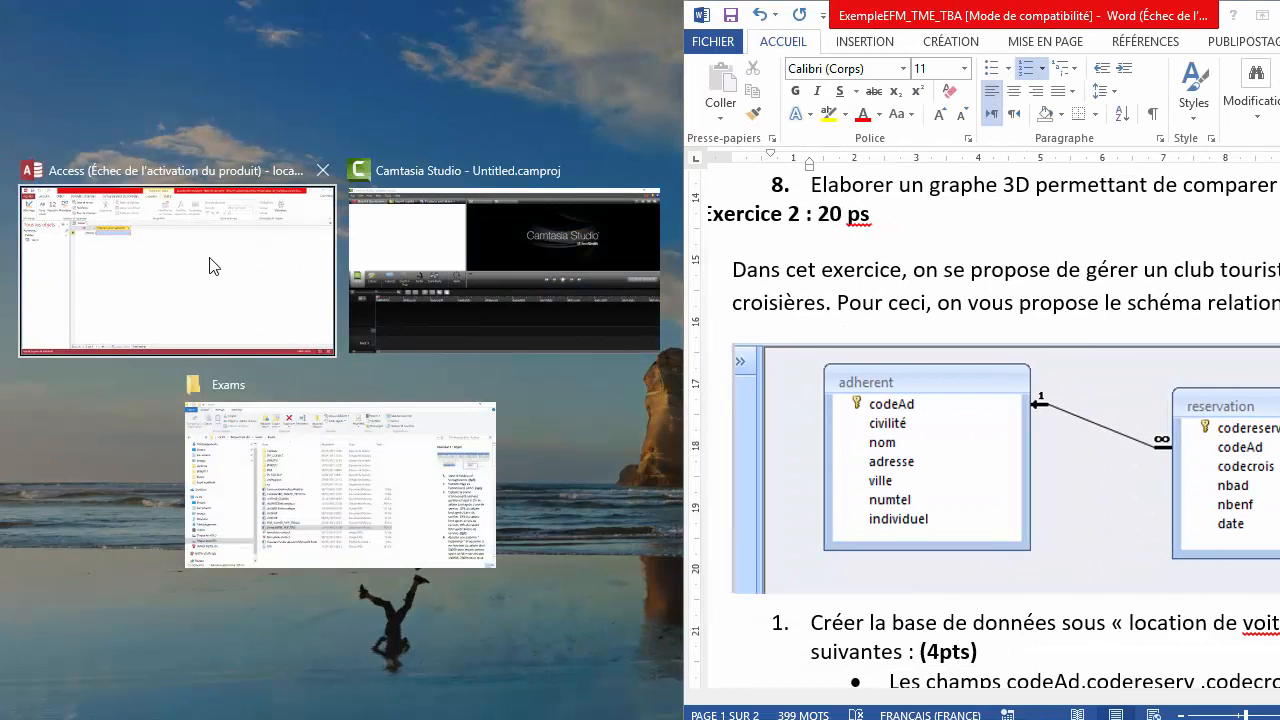
click(212, 262)
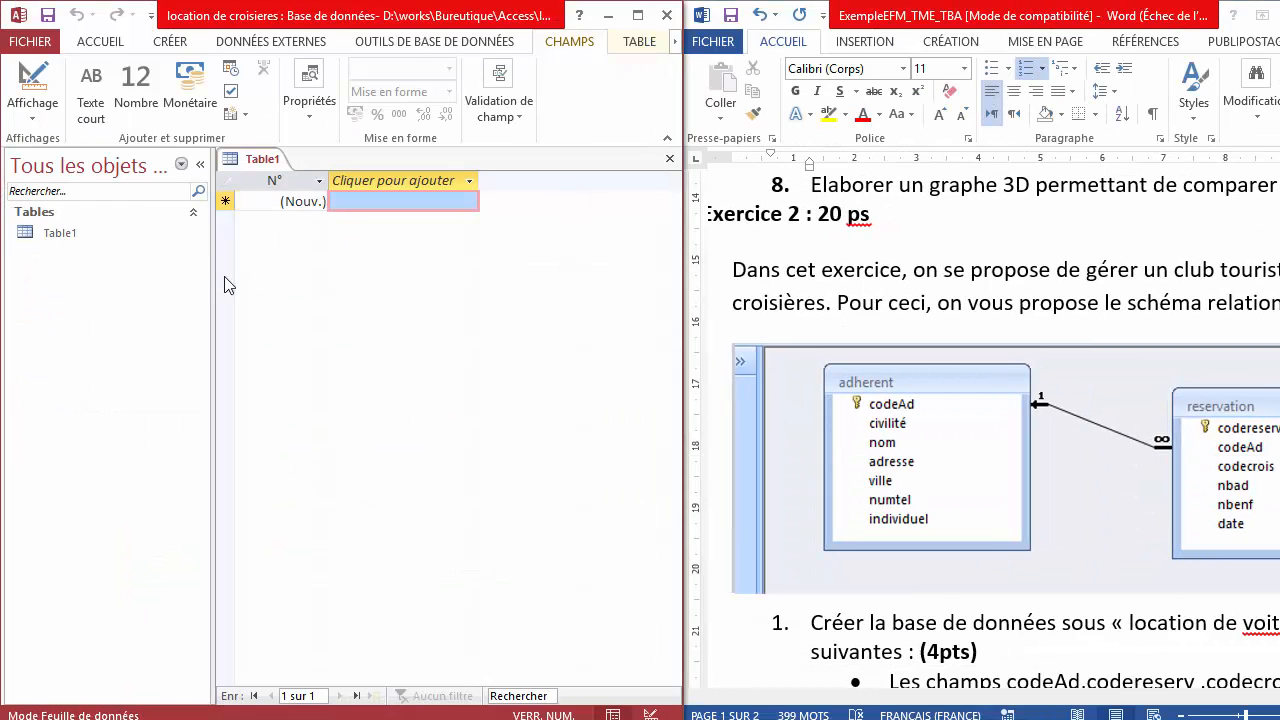
Switch Table1 to design view, saving the table under the name adherent.
right_click(256, 167)
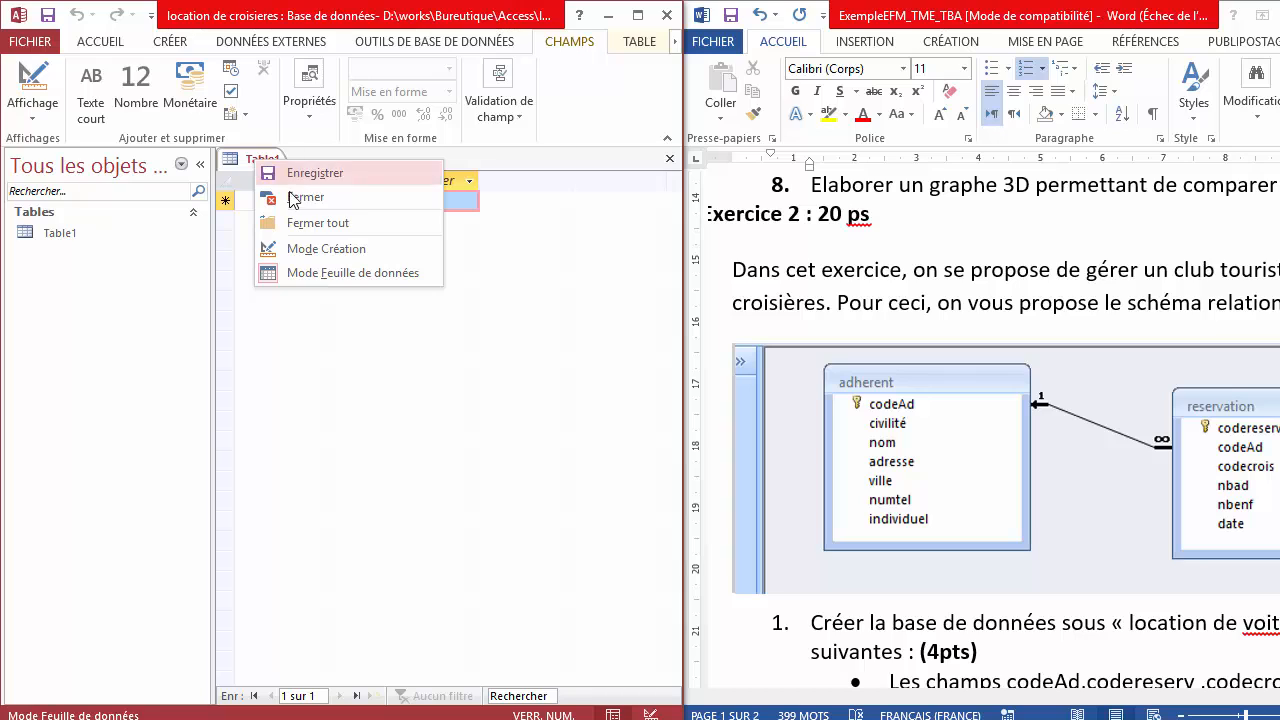
click(309, 250)
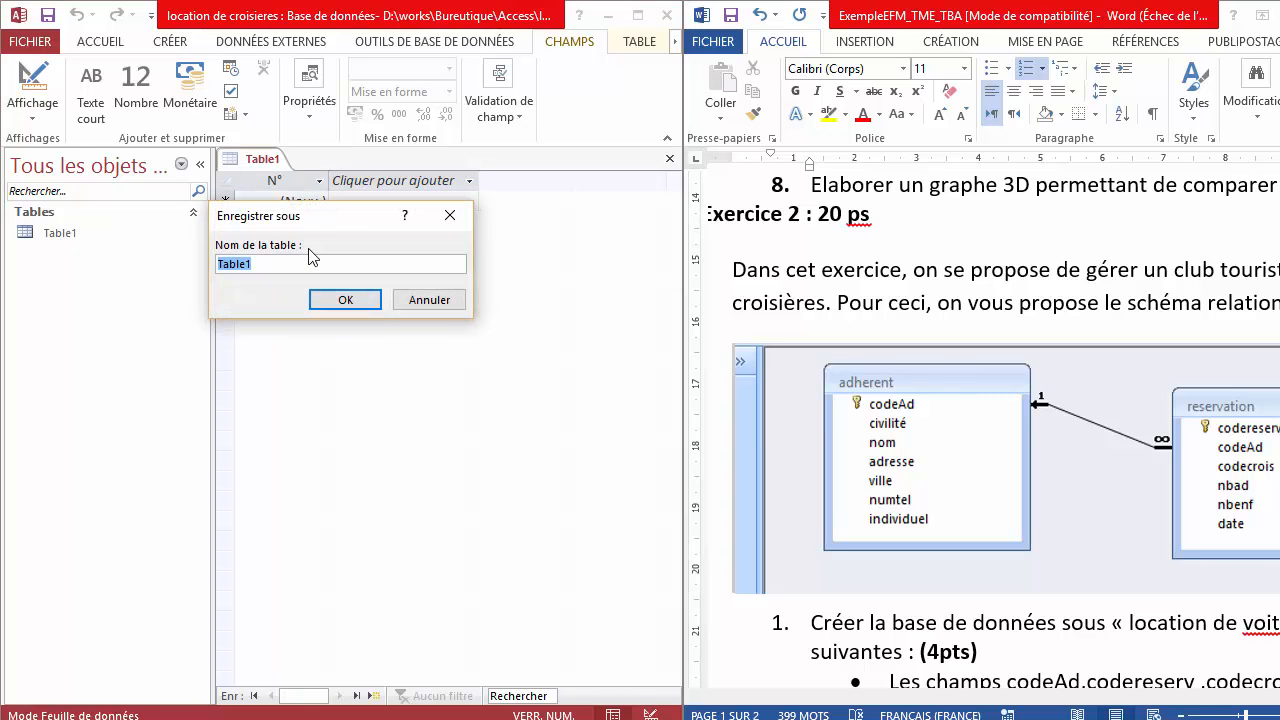
text(adherent)
click(350, 300)
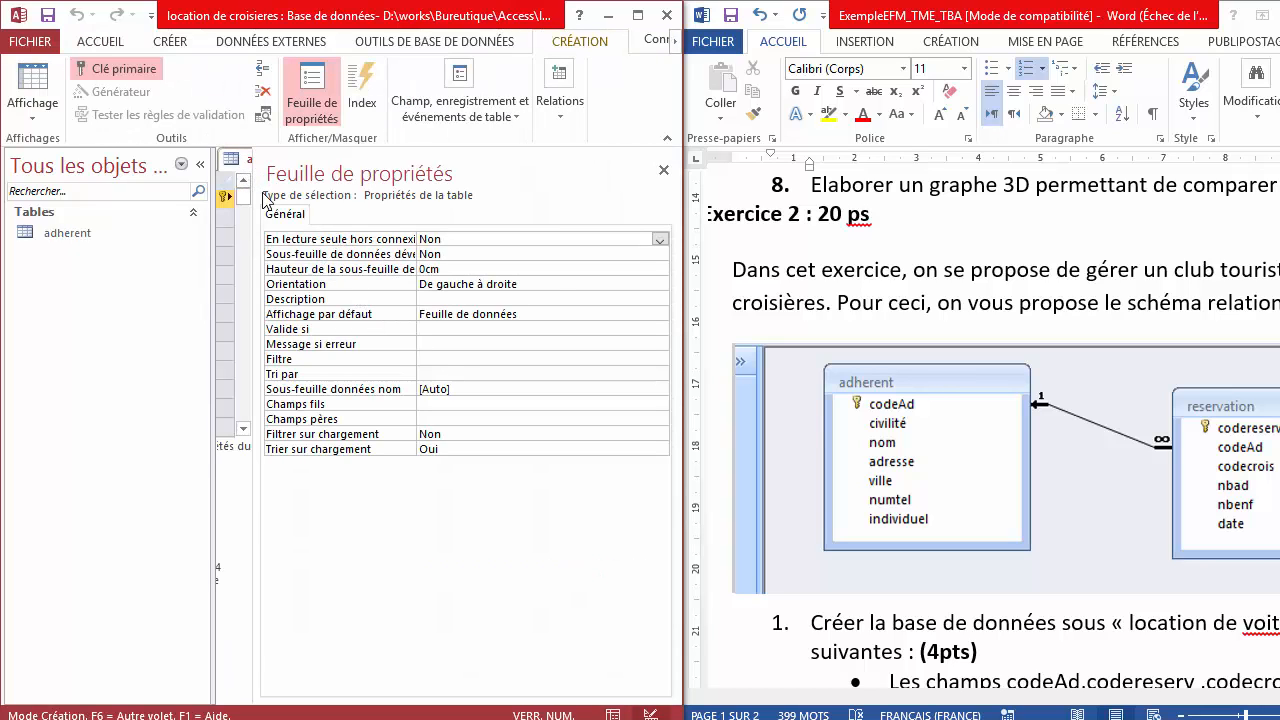
Narrow the property sheet, rename the adherent table's key field to codeAd and add a civilite field below it.
drag(258, 185, 605, 188)
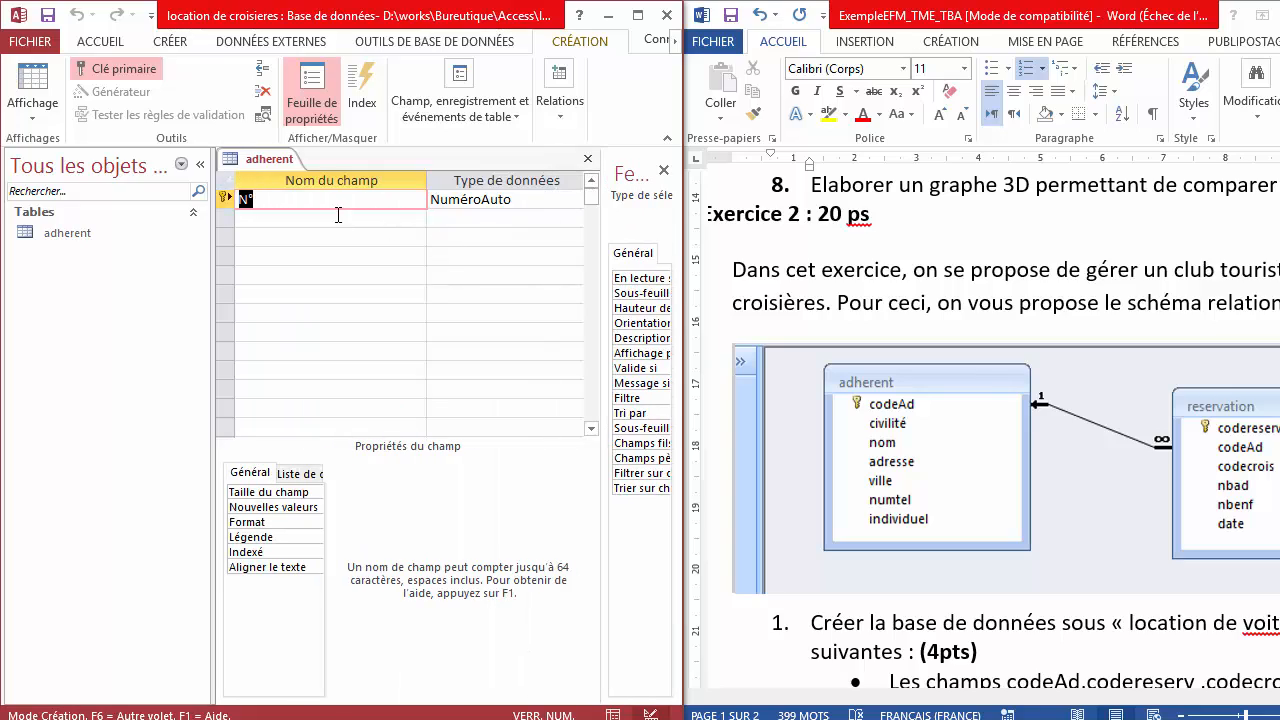
text(code)
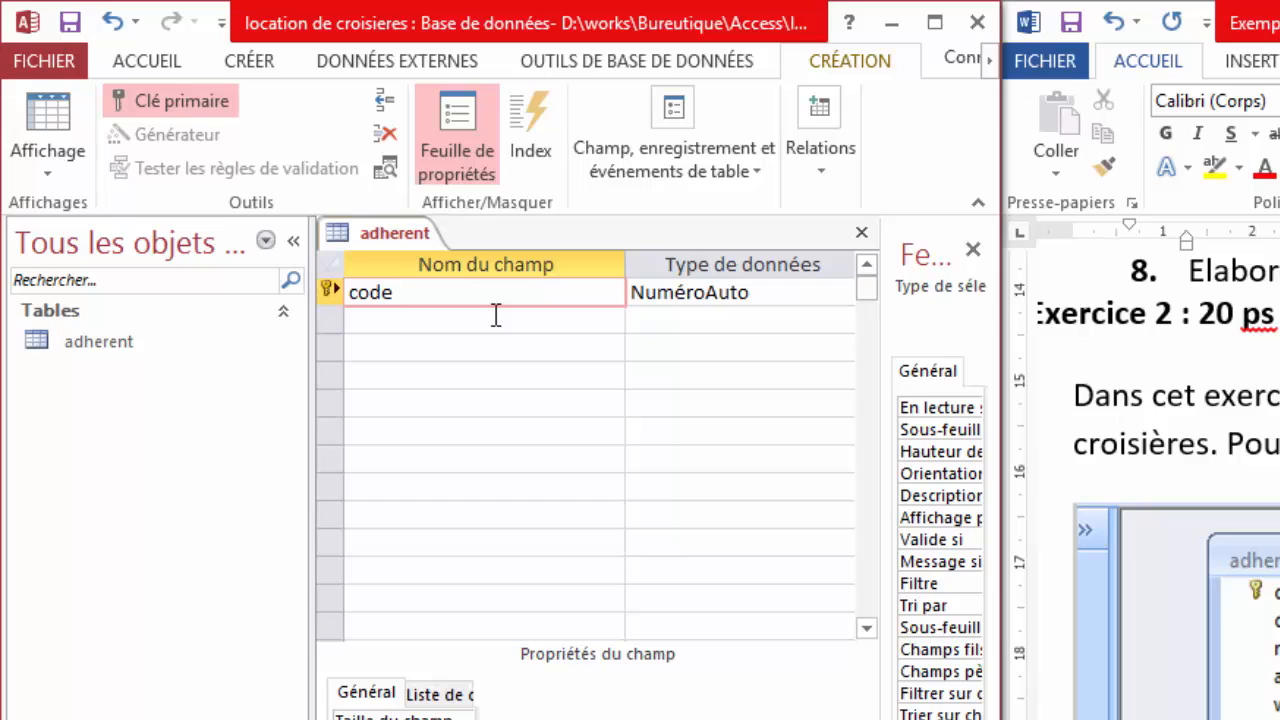
text(Ad)
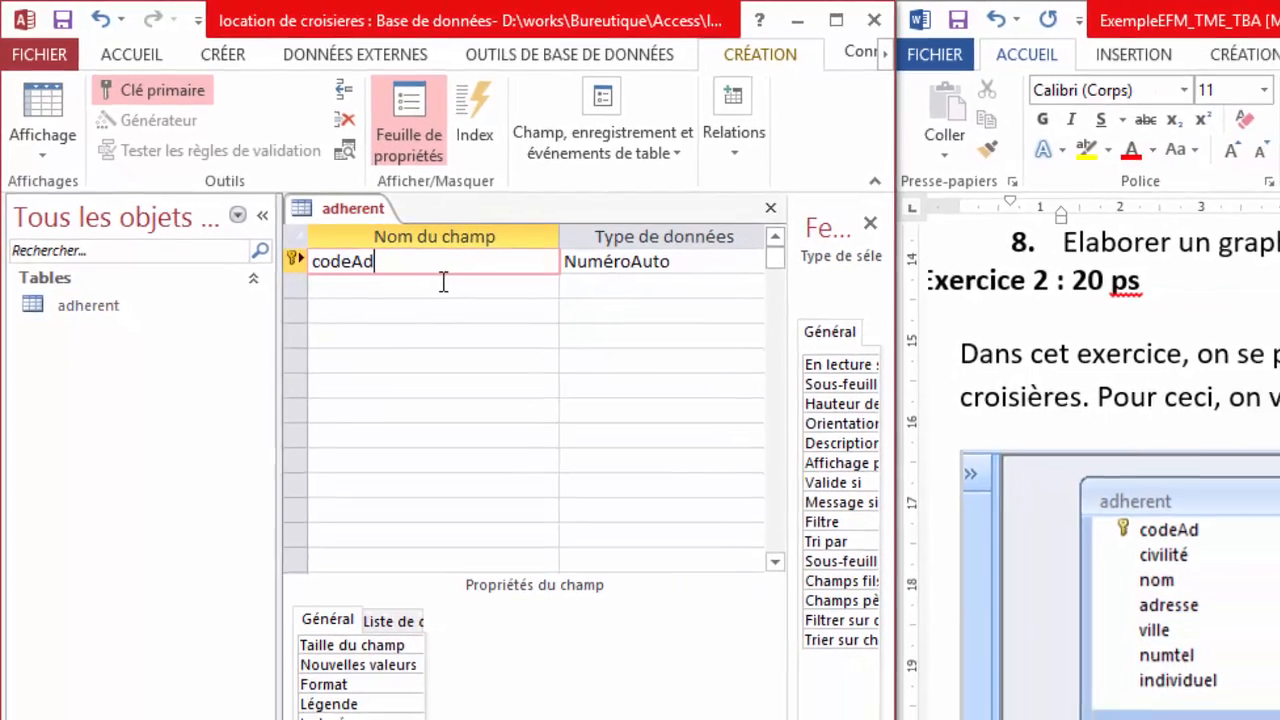
click(496, 316)
text(civilit)
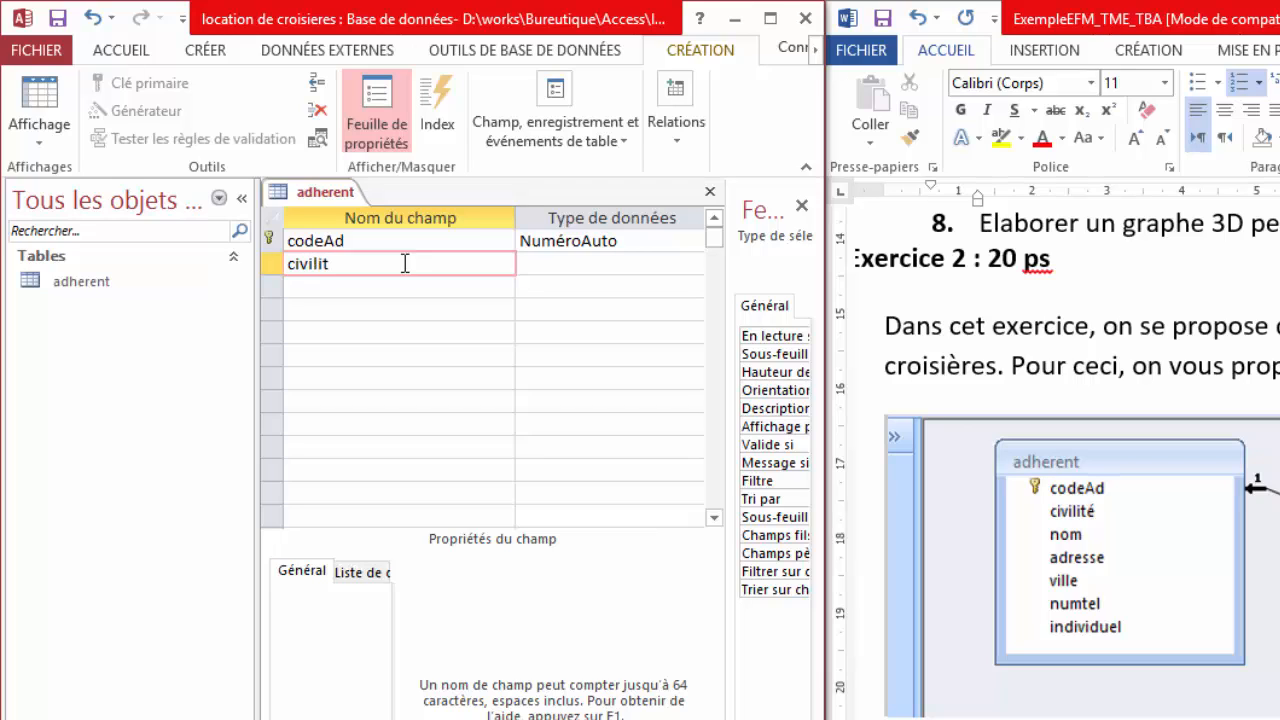
text(e)
Add the fields nom, adresse, ville, numtel and individuel to the adherent table below civilite.
click(386, 289)
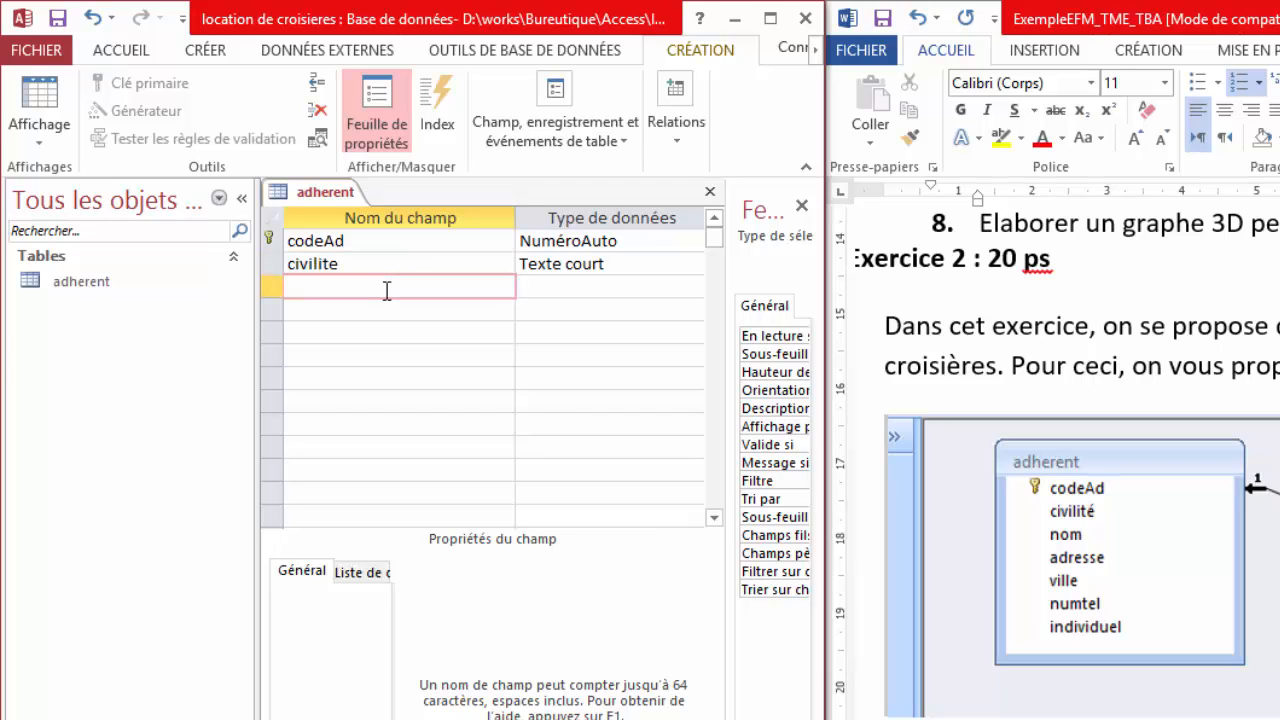
text(nom)
click(398, 303)
text(adresse)
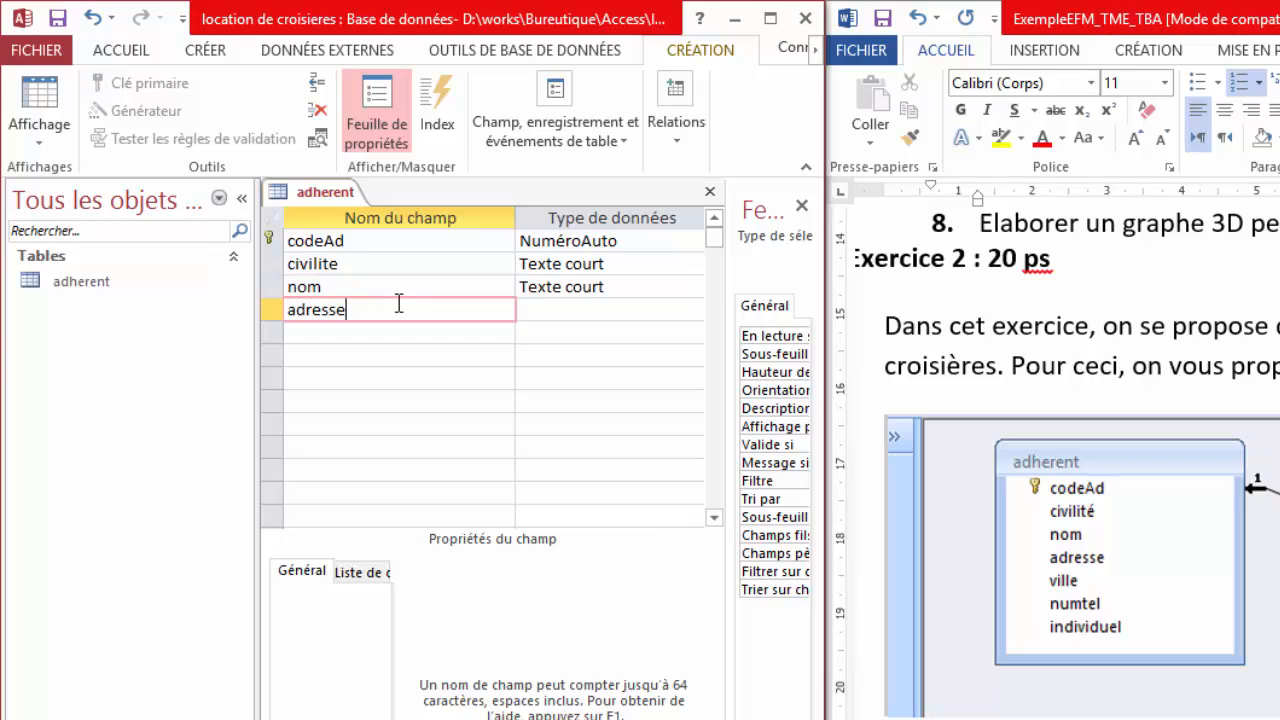
click(403, 323)
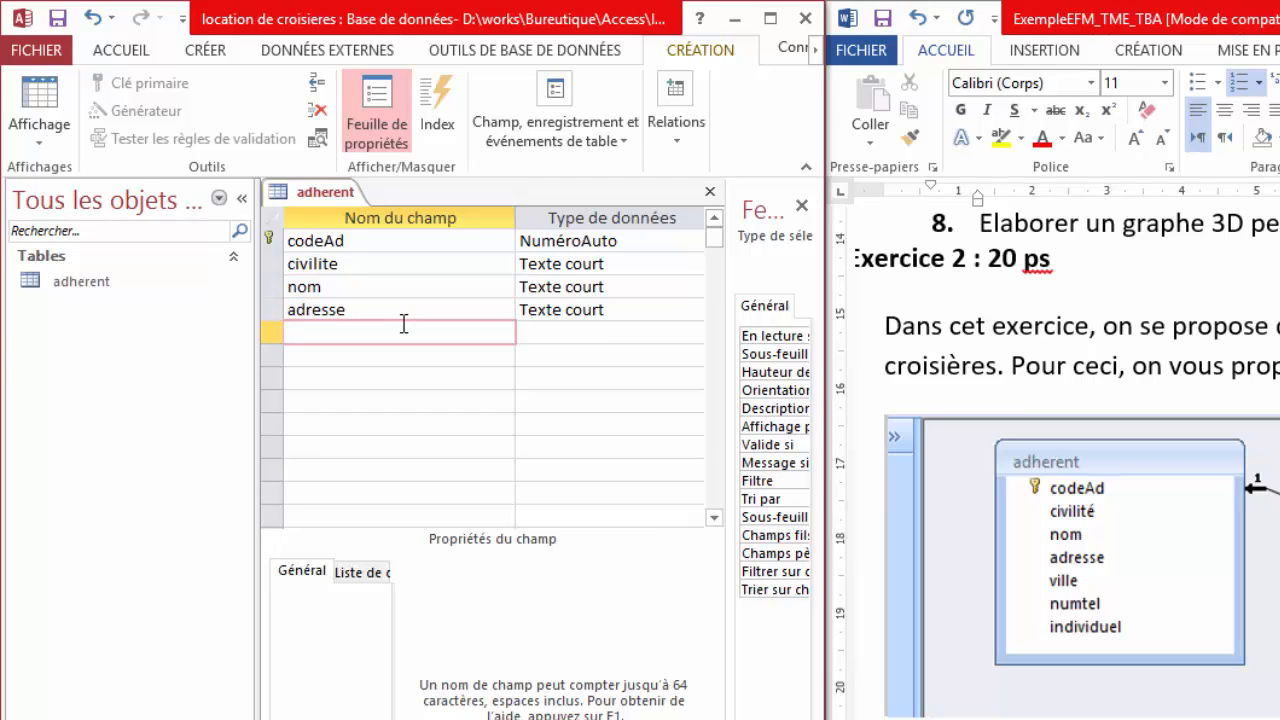
text(ville)
click(401, 355)
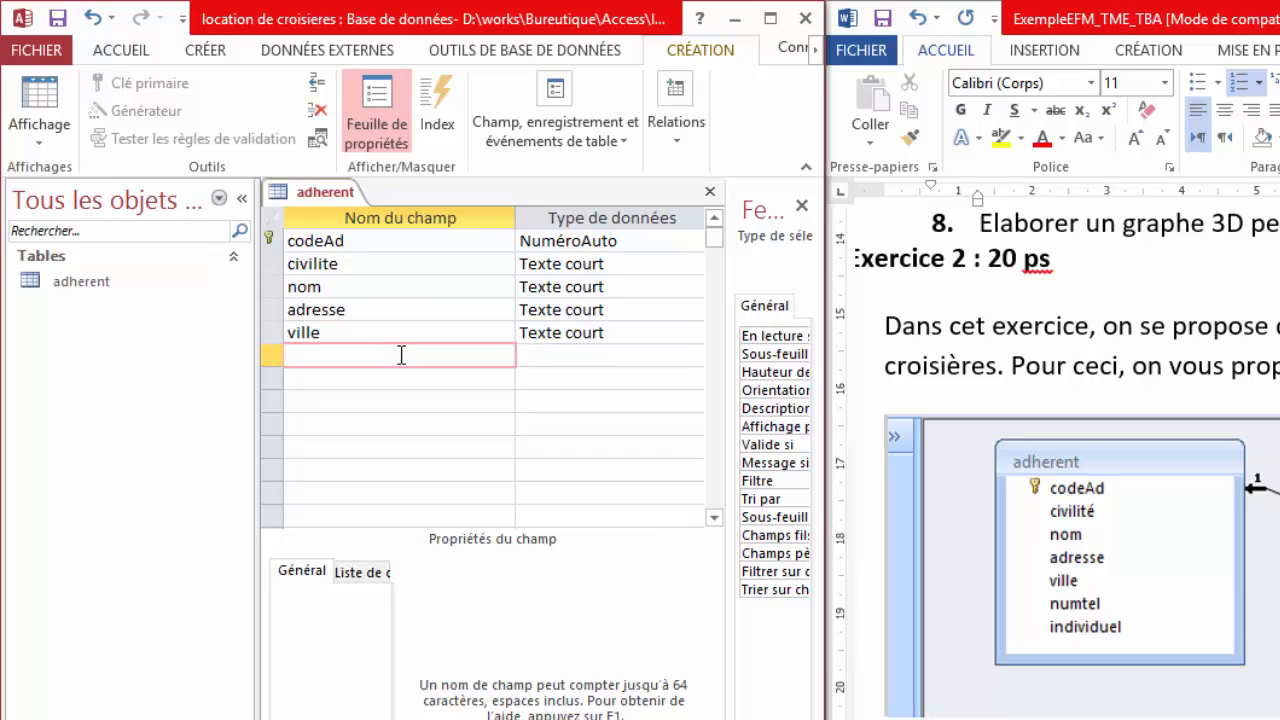
text(numtel)
click(398, 381)
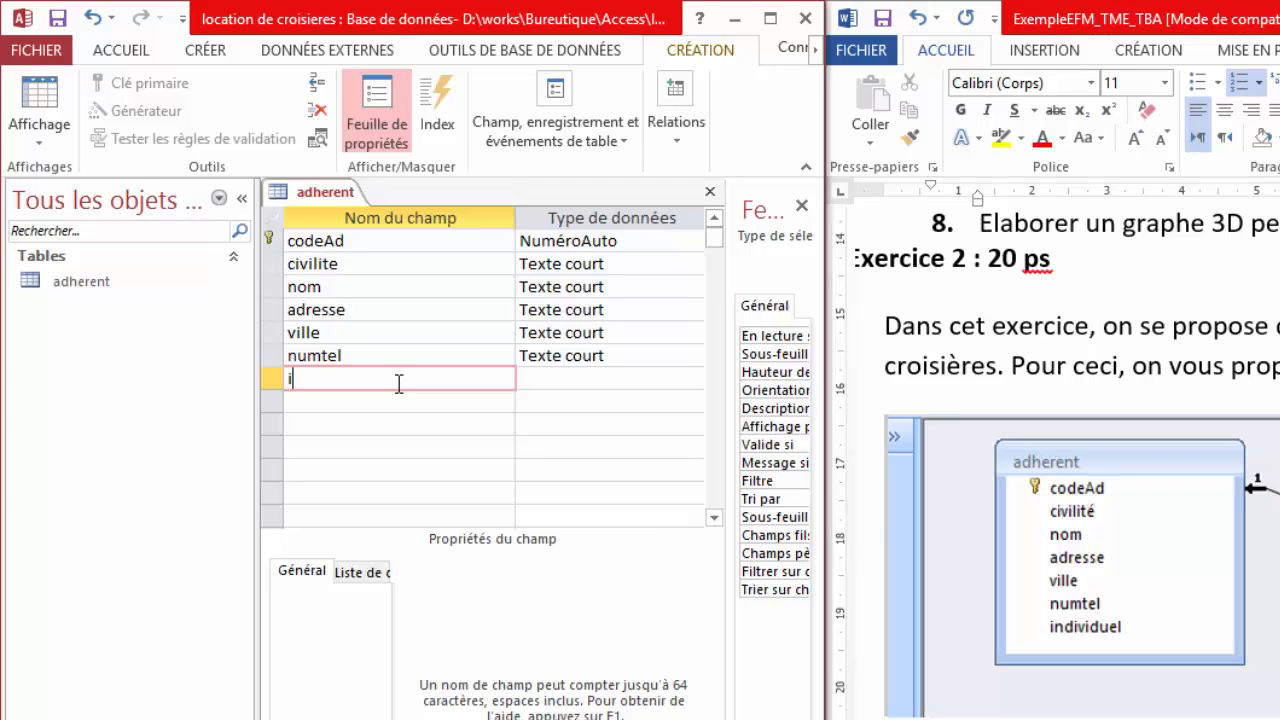
text(individuel)
click(641, 360)
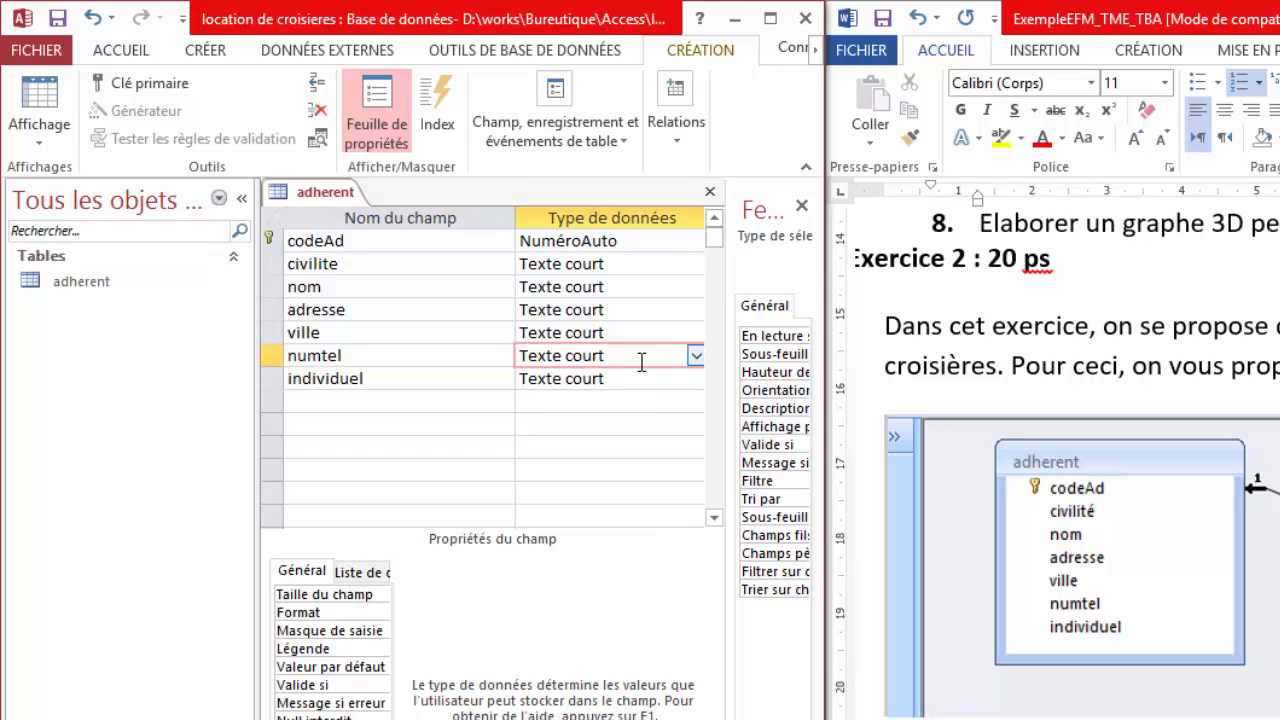
click(418, 378)
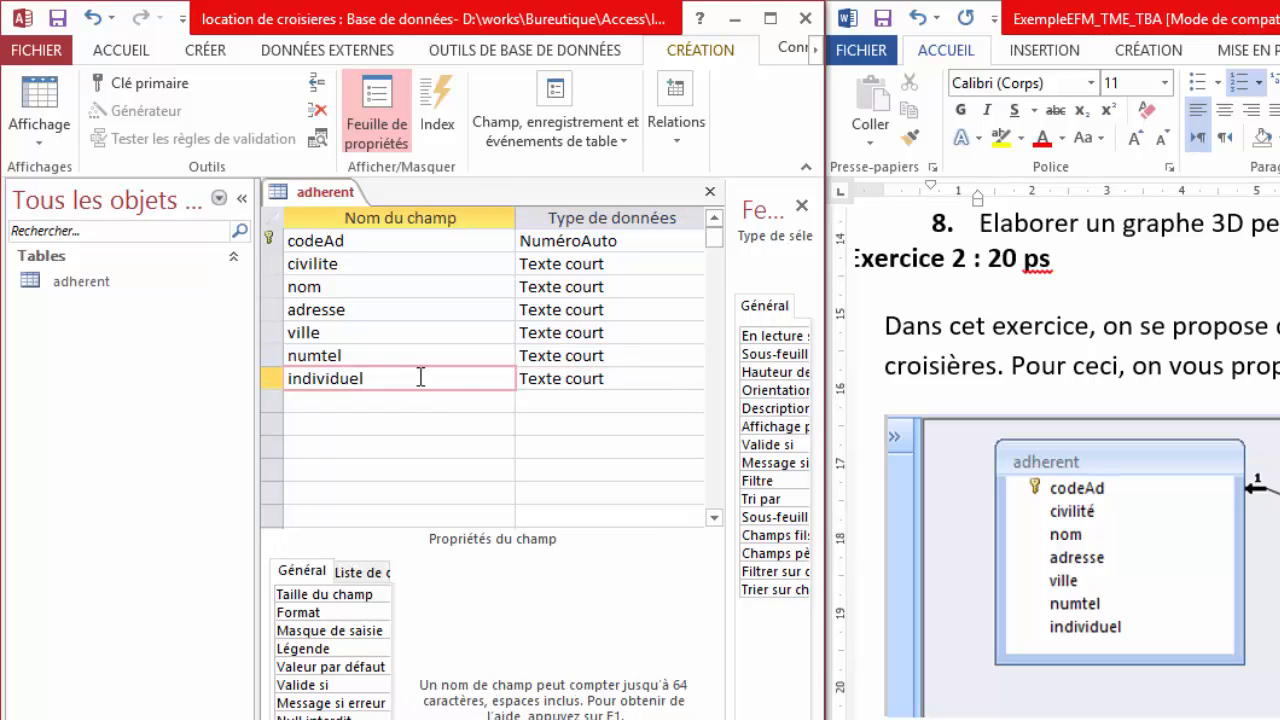
click(631, 378)
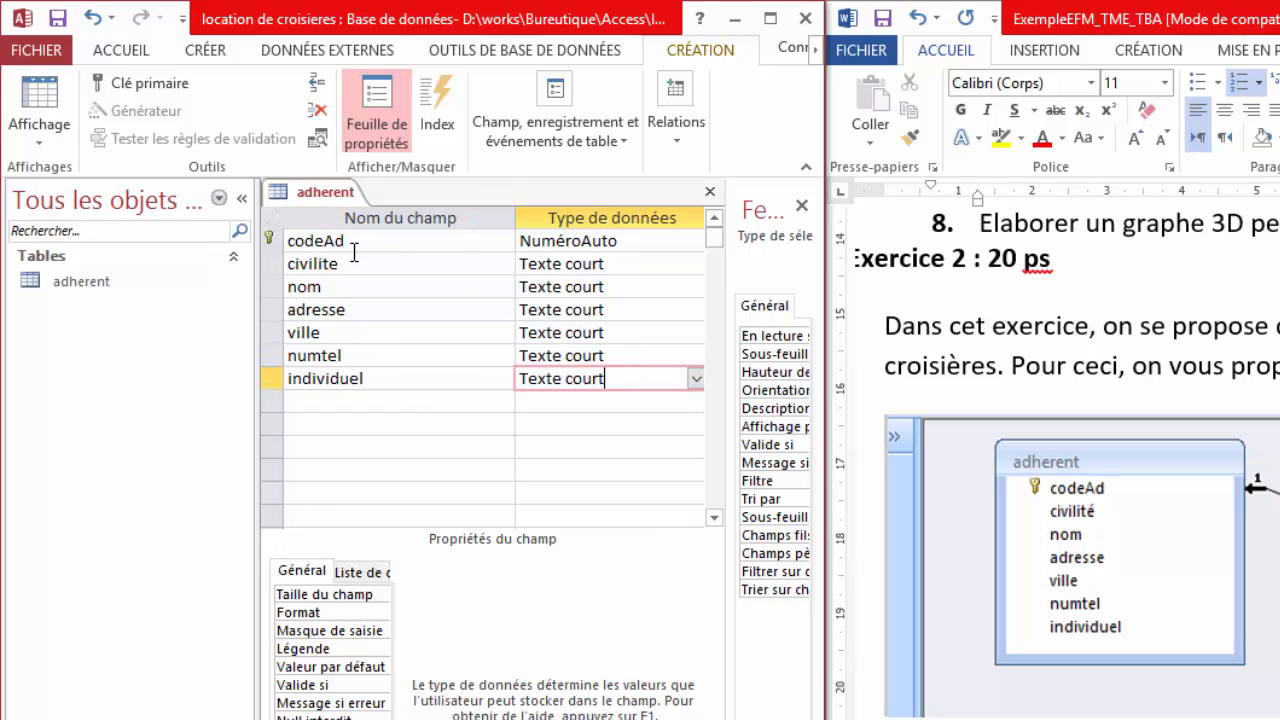
click(602, 244)
drag(649, 236, 489, 236)
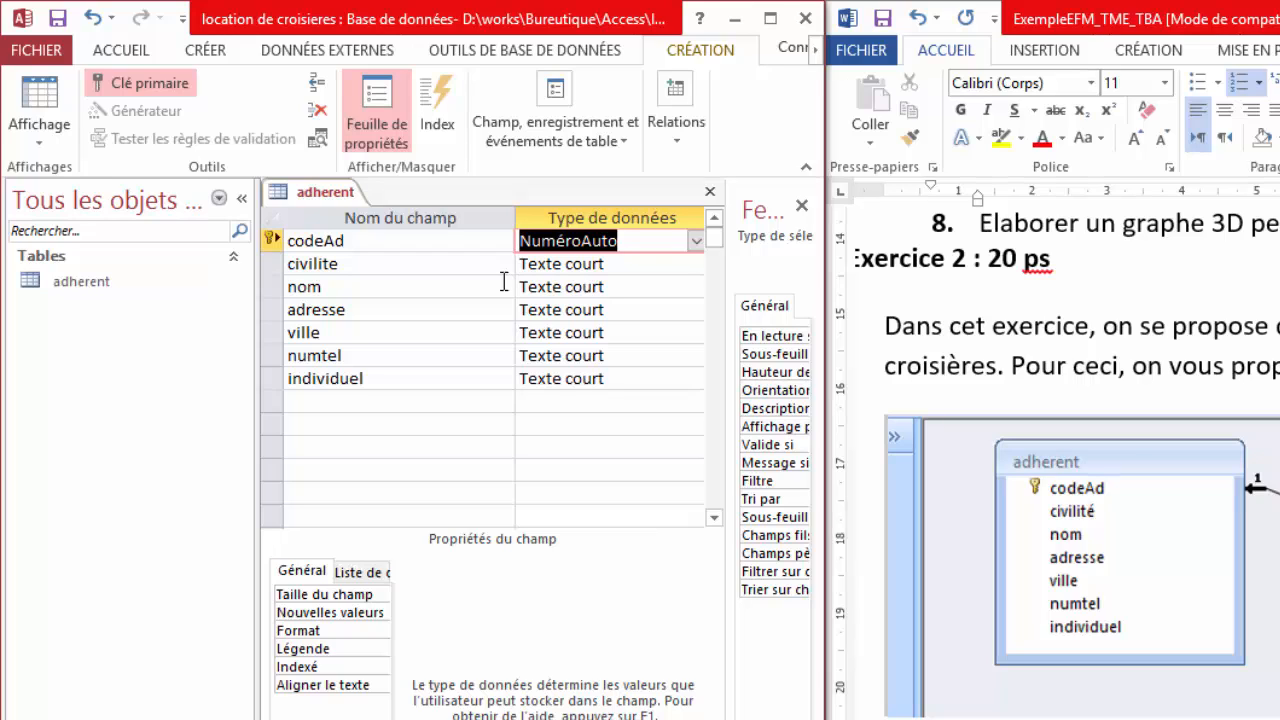
Set the civilite field's data type to Assistant Liste de choix and choose to supply the list values manually.
click(632, 265)
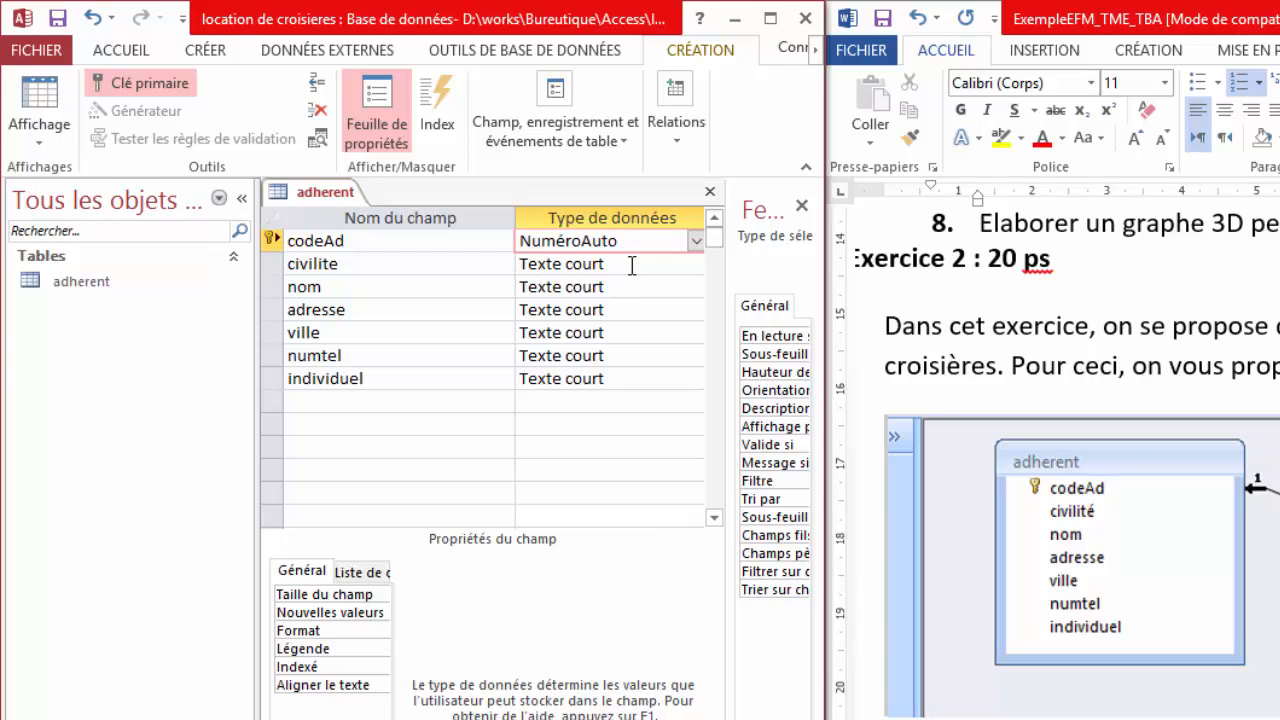
click(632, 265)
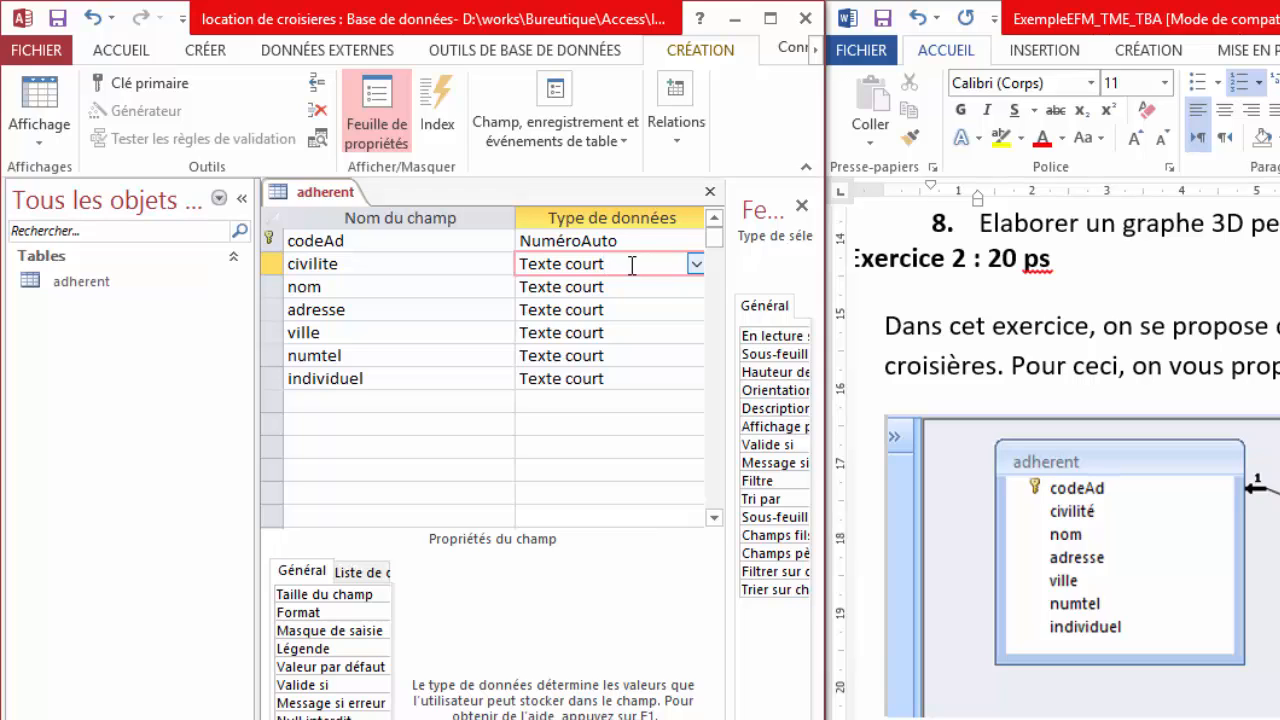
click(770, 17)
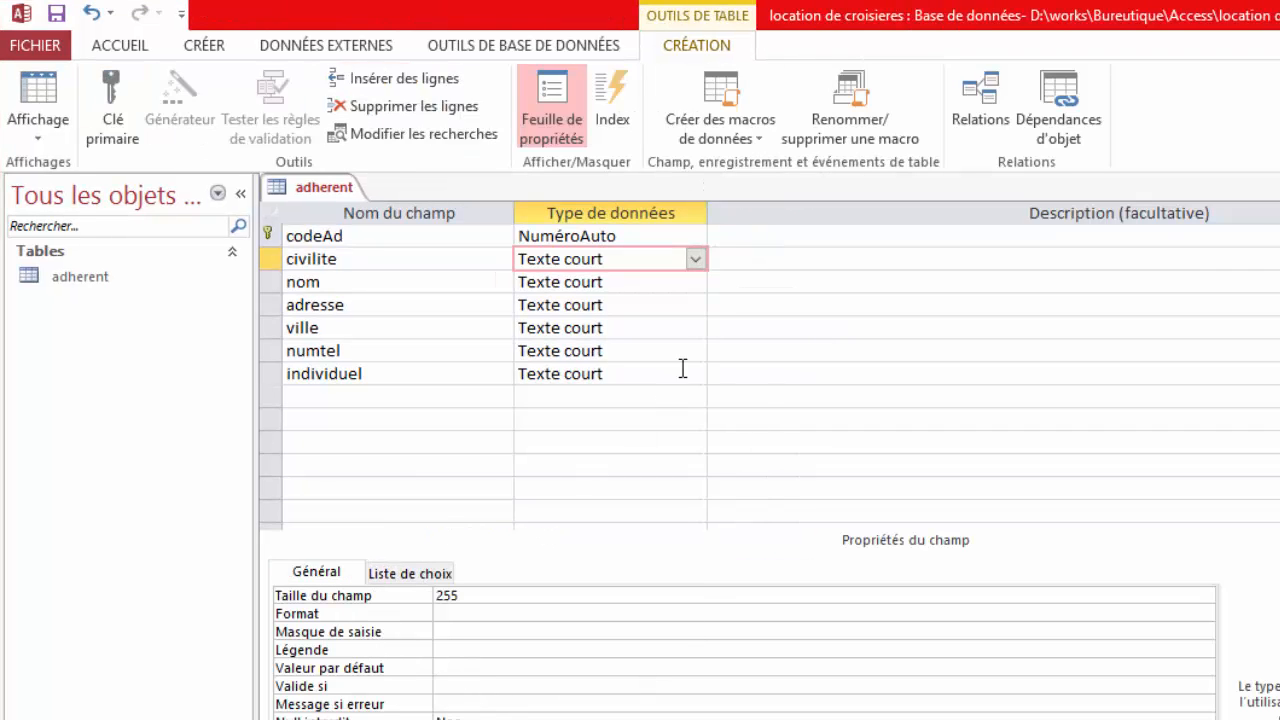
click(695, 259)
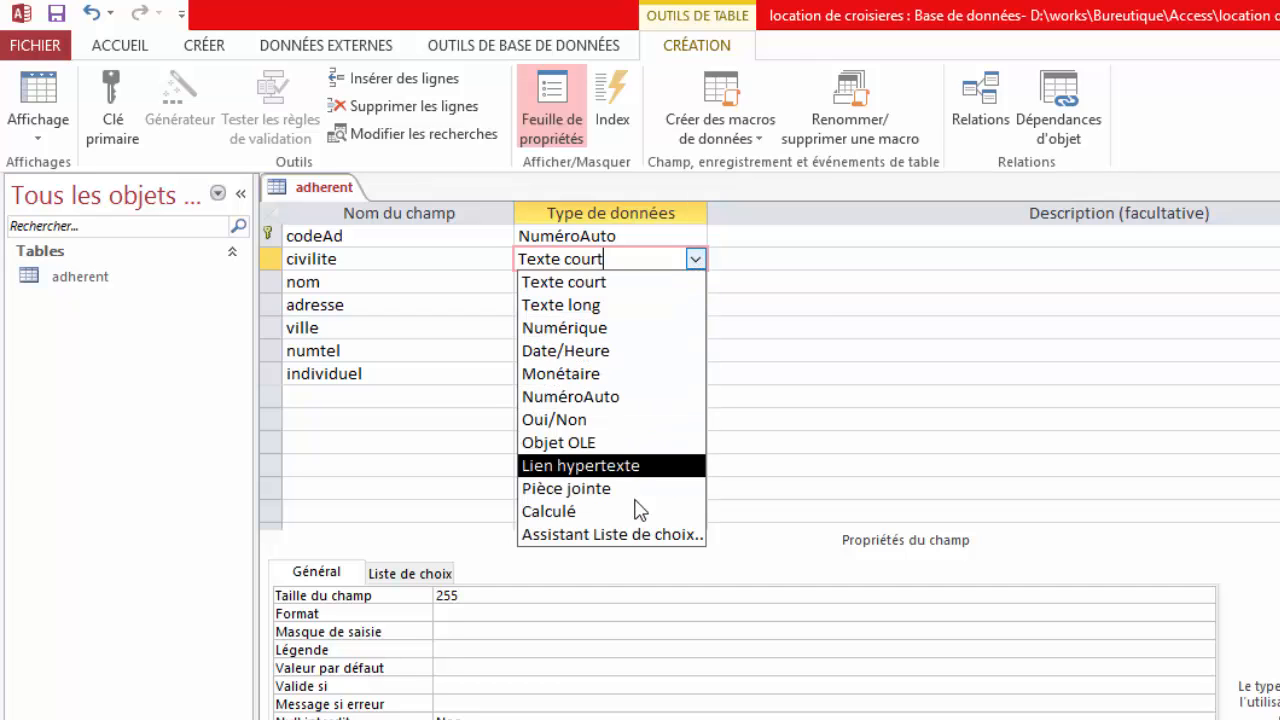
click(634, 535)
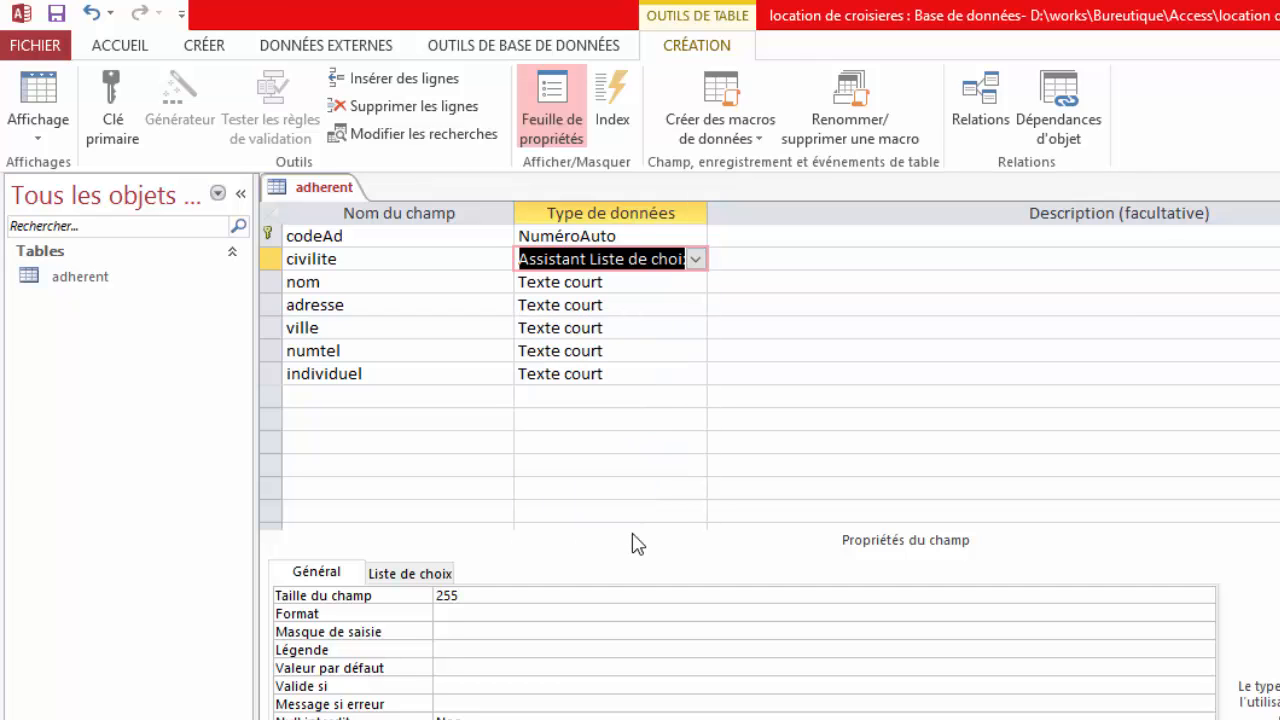
click(783, 340)
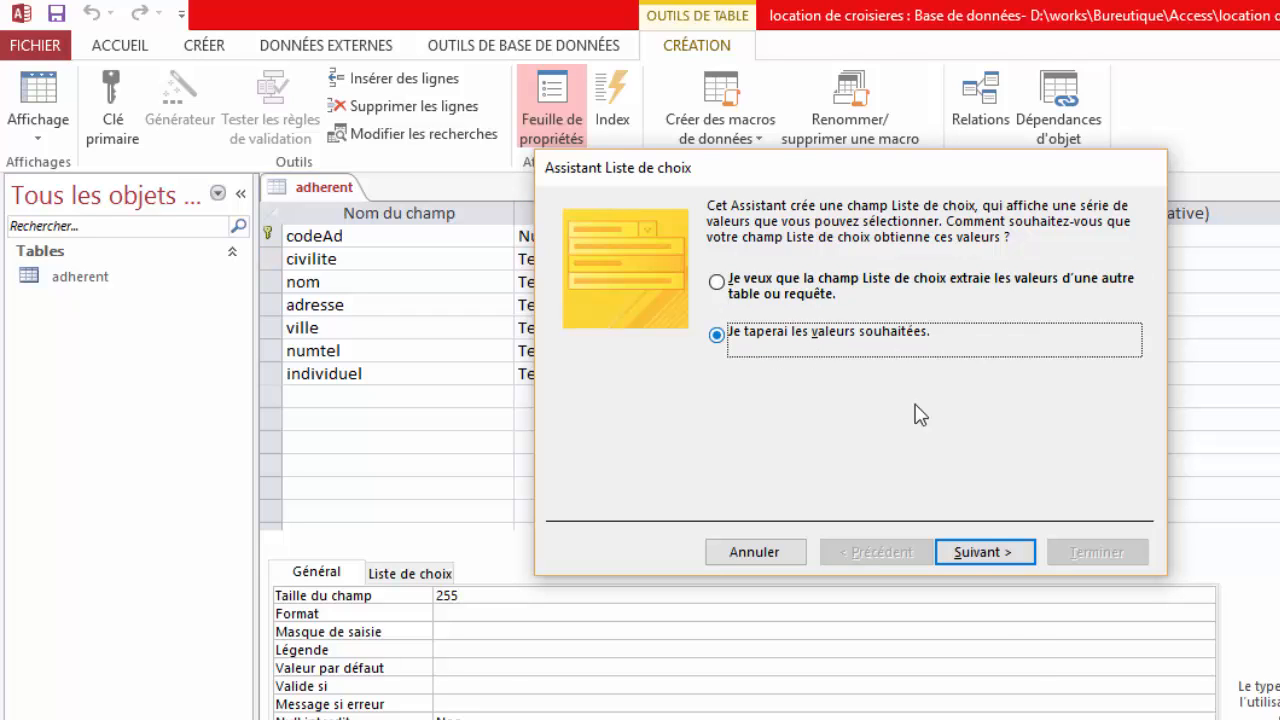
click(984, 550)
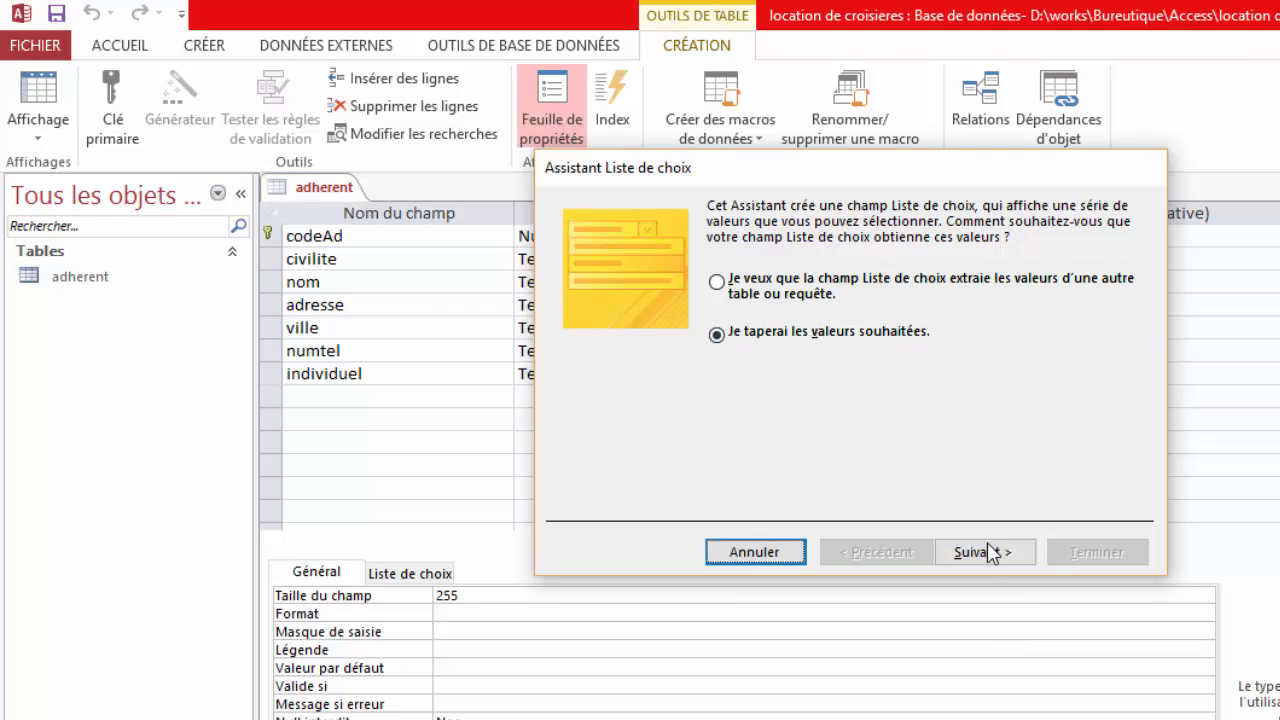
Enter M., Mme and Mlle as the civilite list values in one column and proceed to the wizard's label page.
click(620, 371)
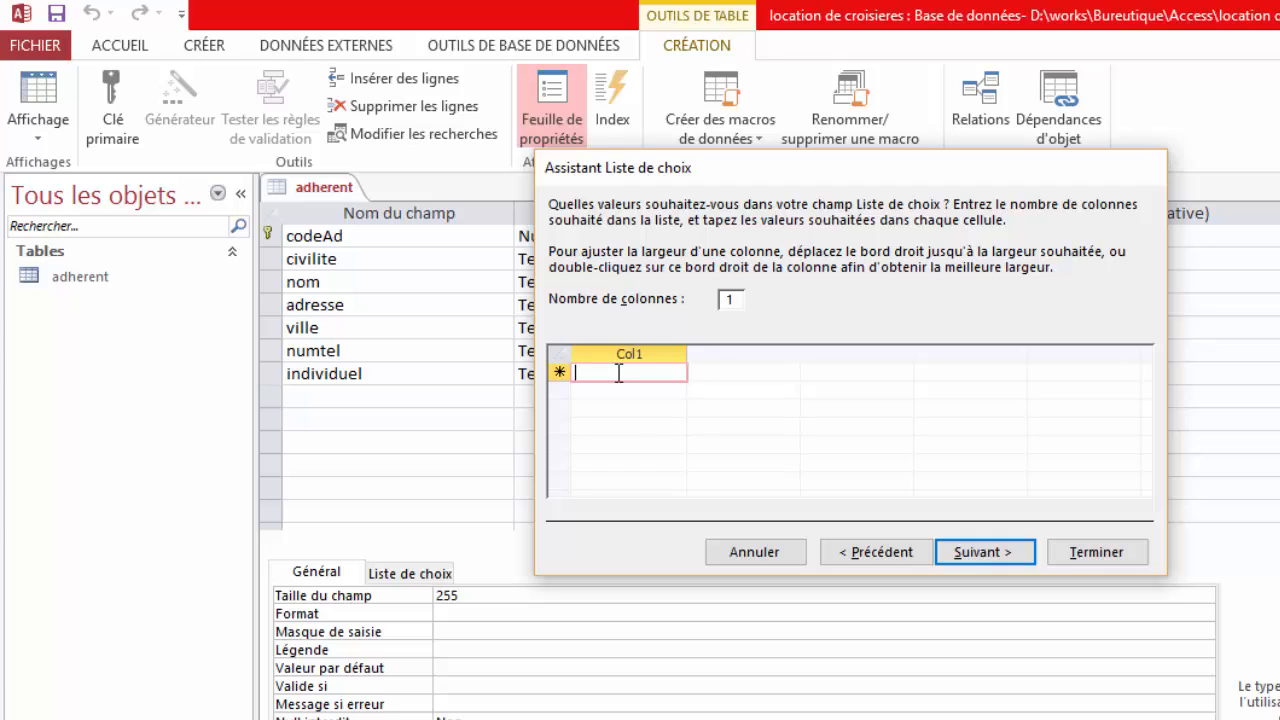
text(M,)
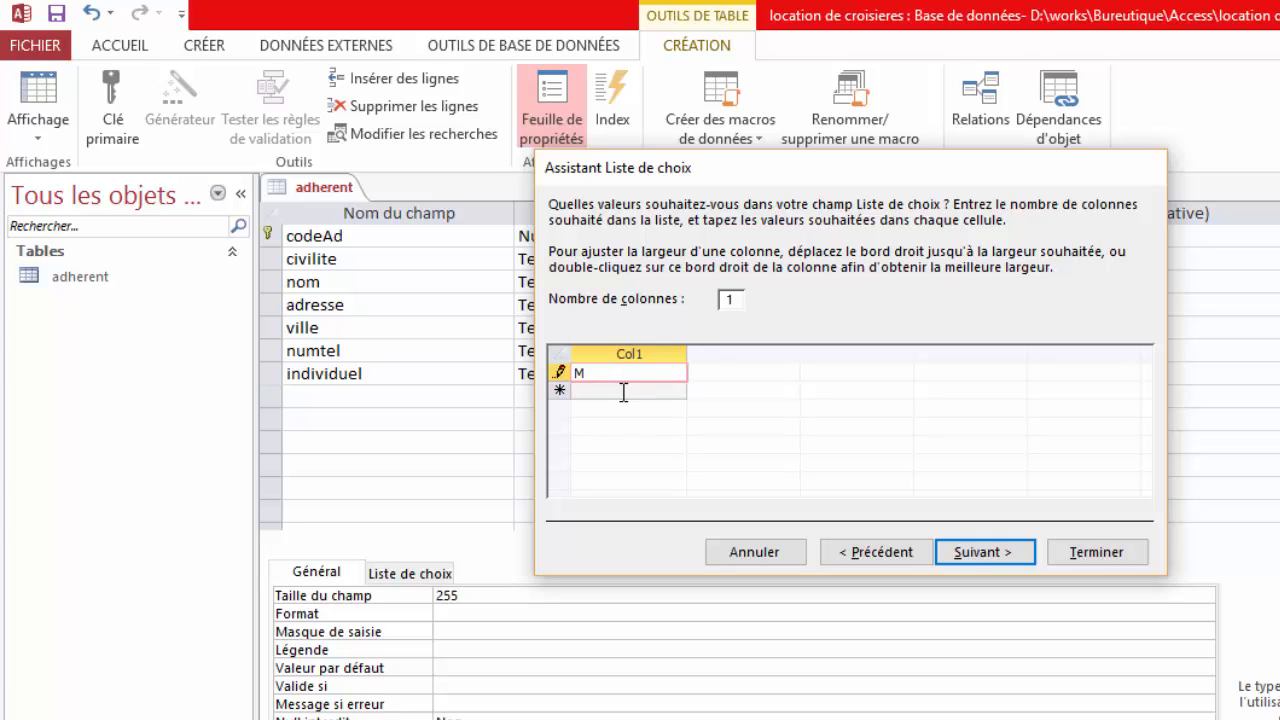
click(623, 392)
text(Mme)
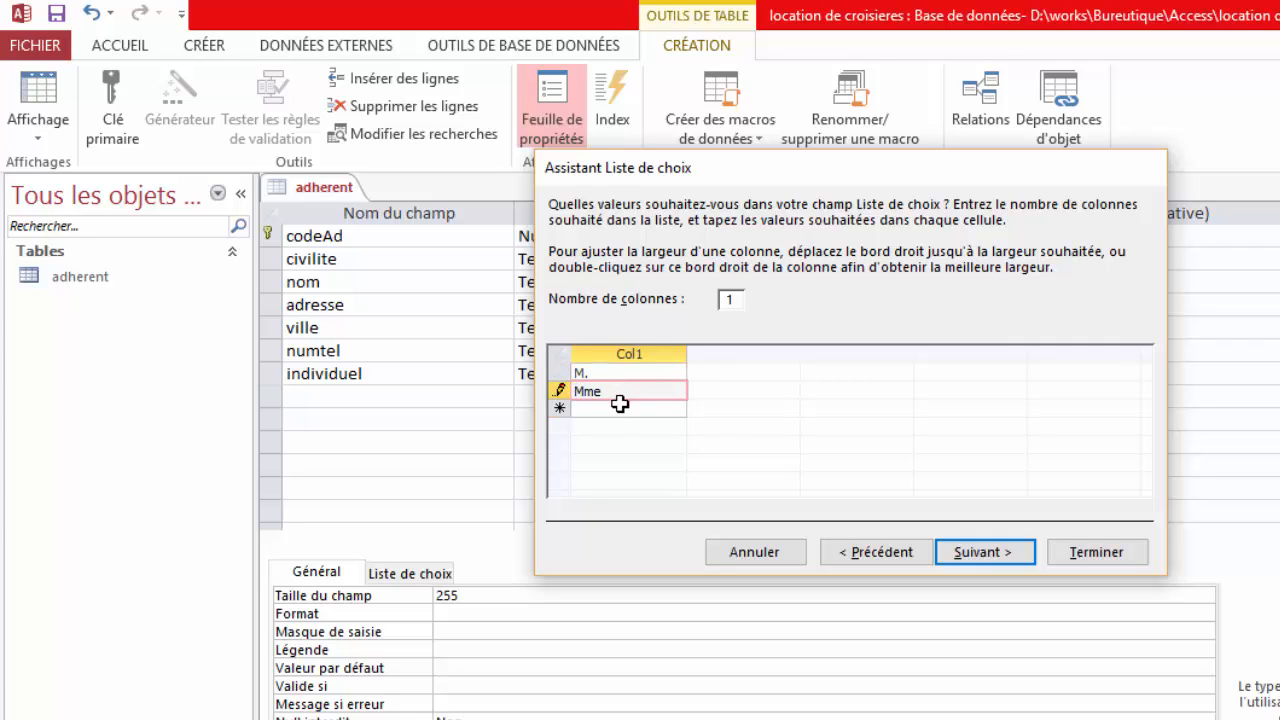
click(620, 404)
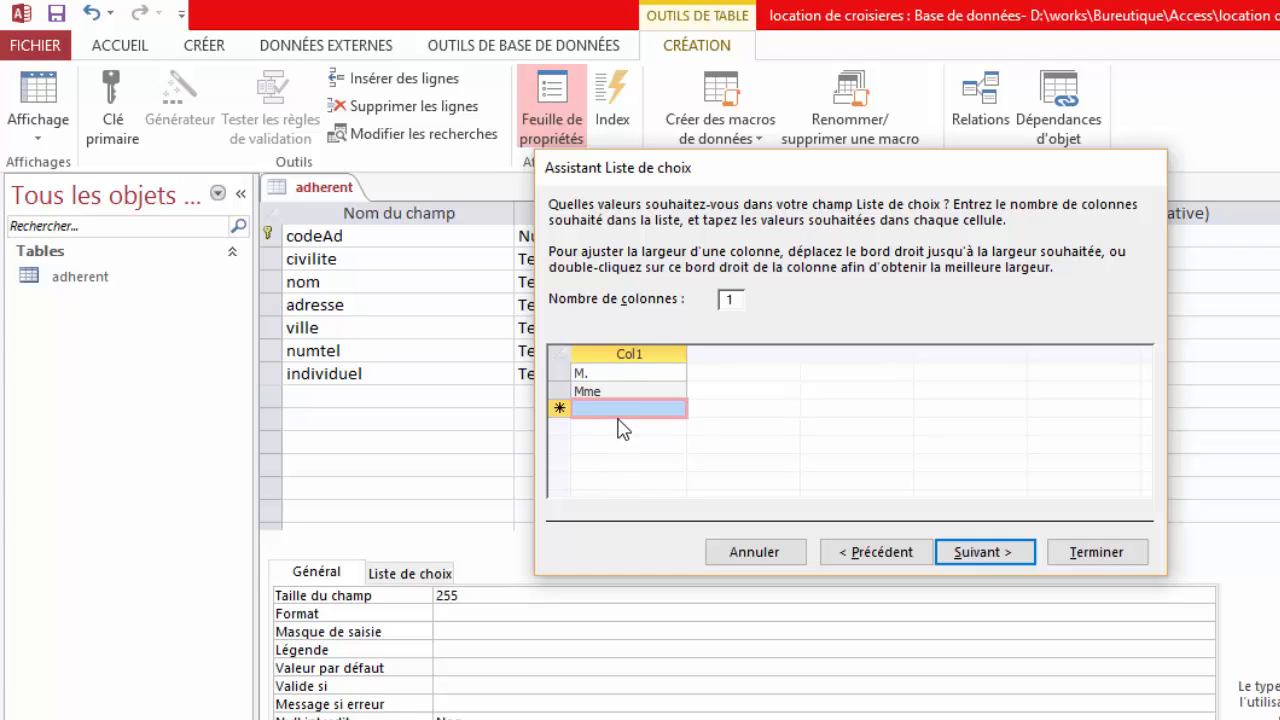
click(615, 408)
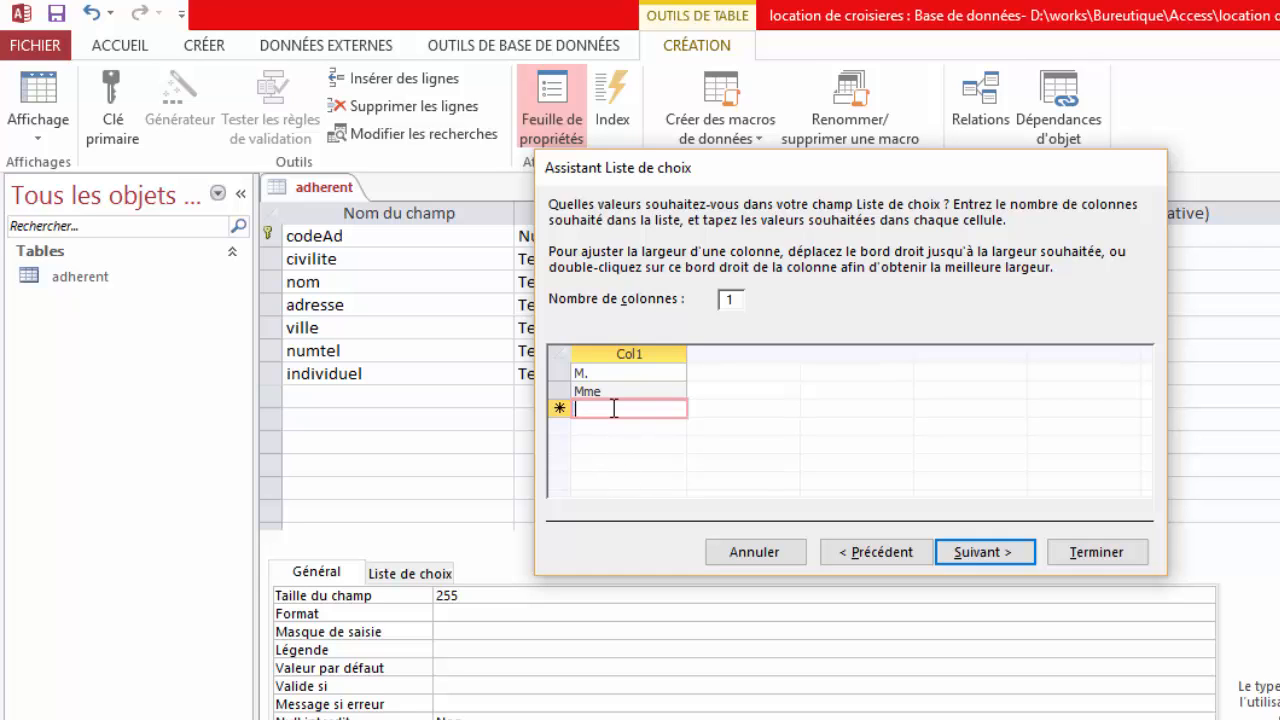
text(Mlle)
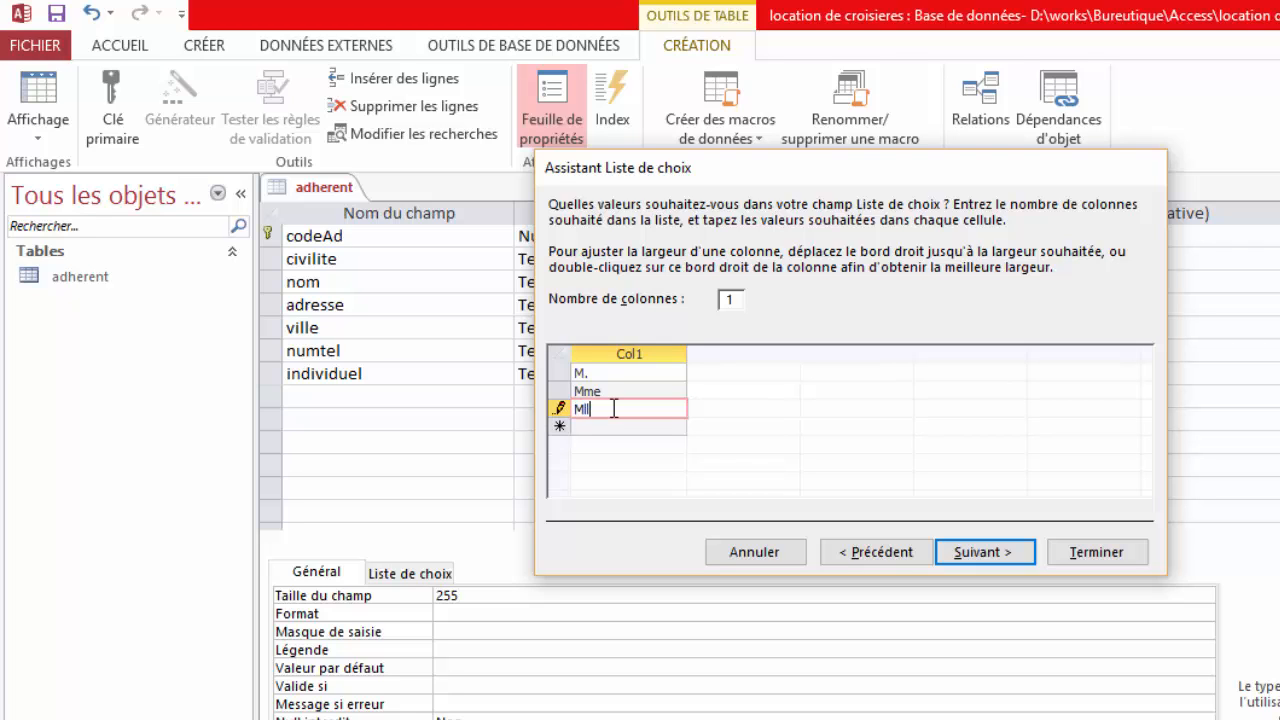
click(1003, 549)
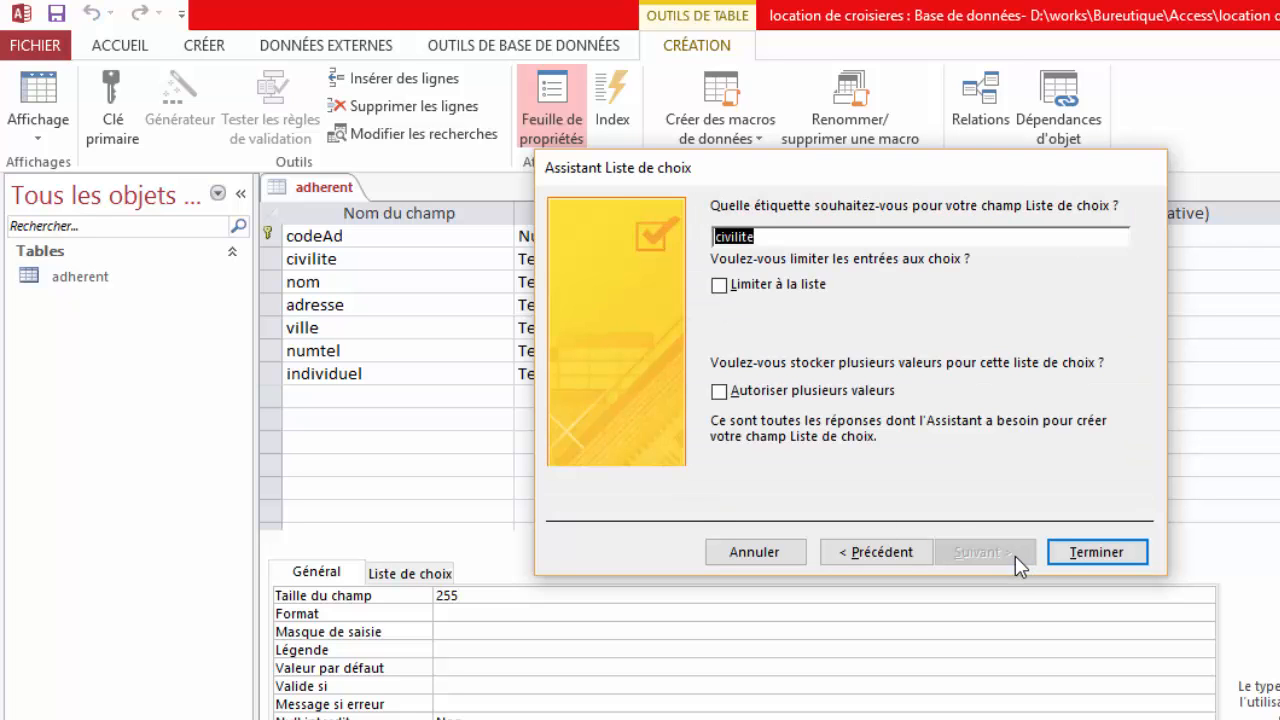
Finish the civilite choice list with the label civilite and set the numtel field's size to 10.
click(1078, 558)
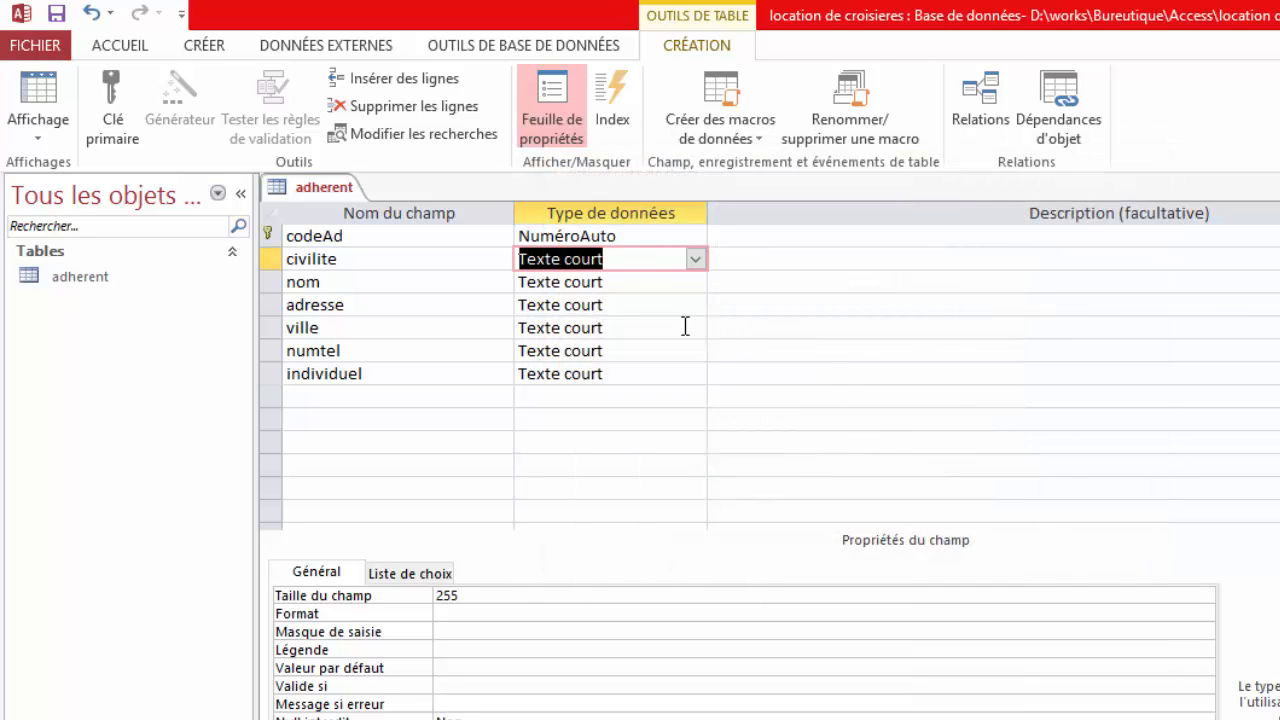
click(630, 283)
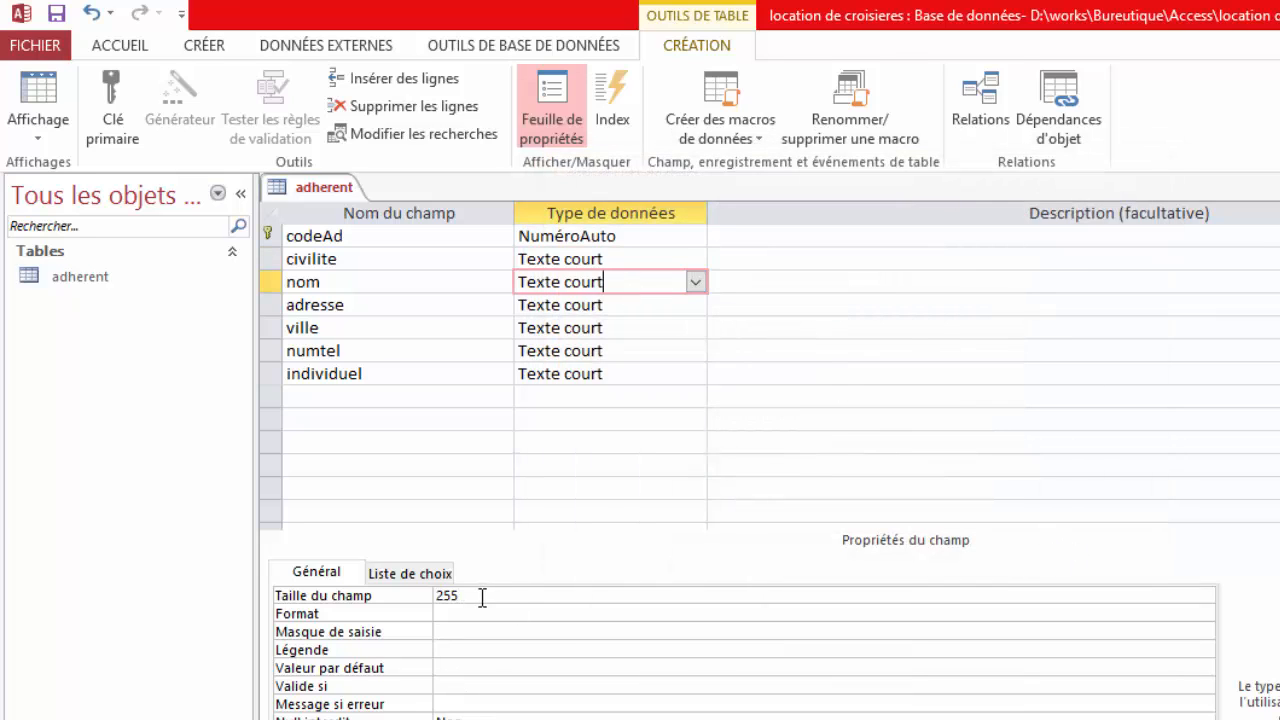
drag(480, 597, 423, 597)
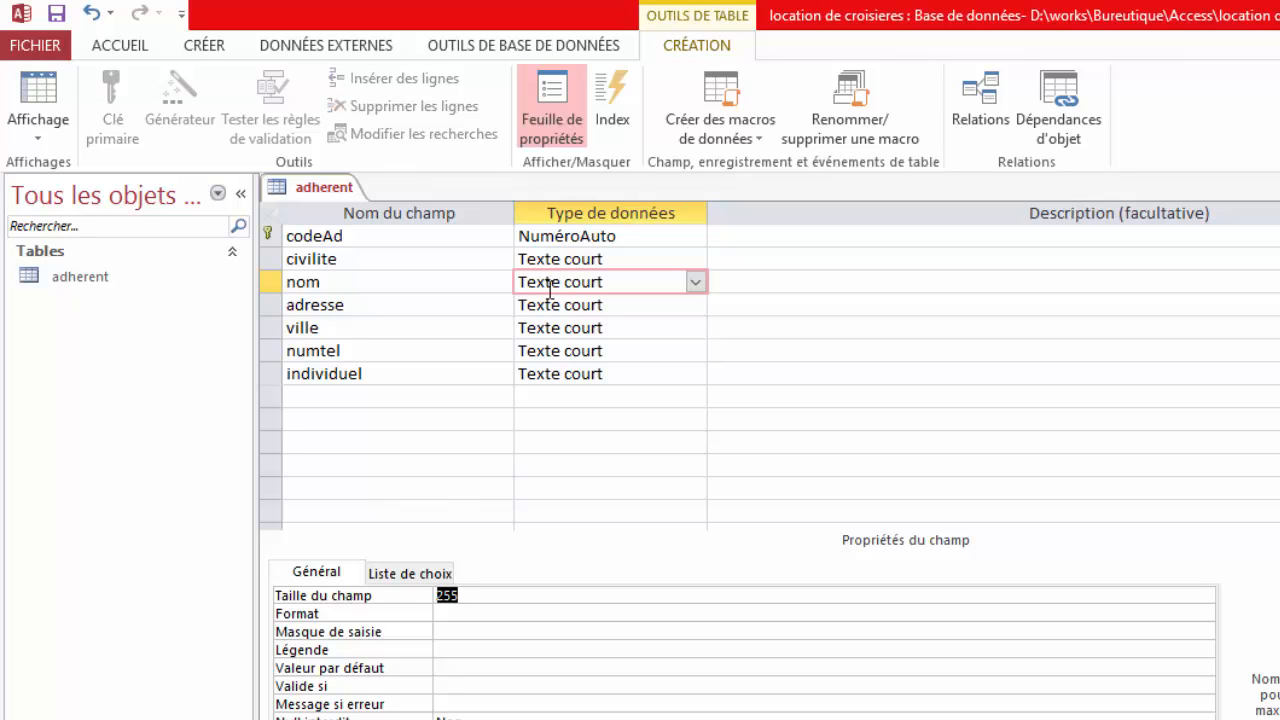
click(581, 308)
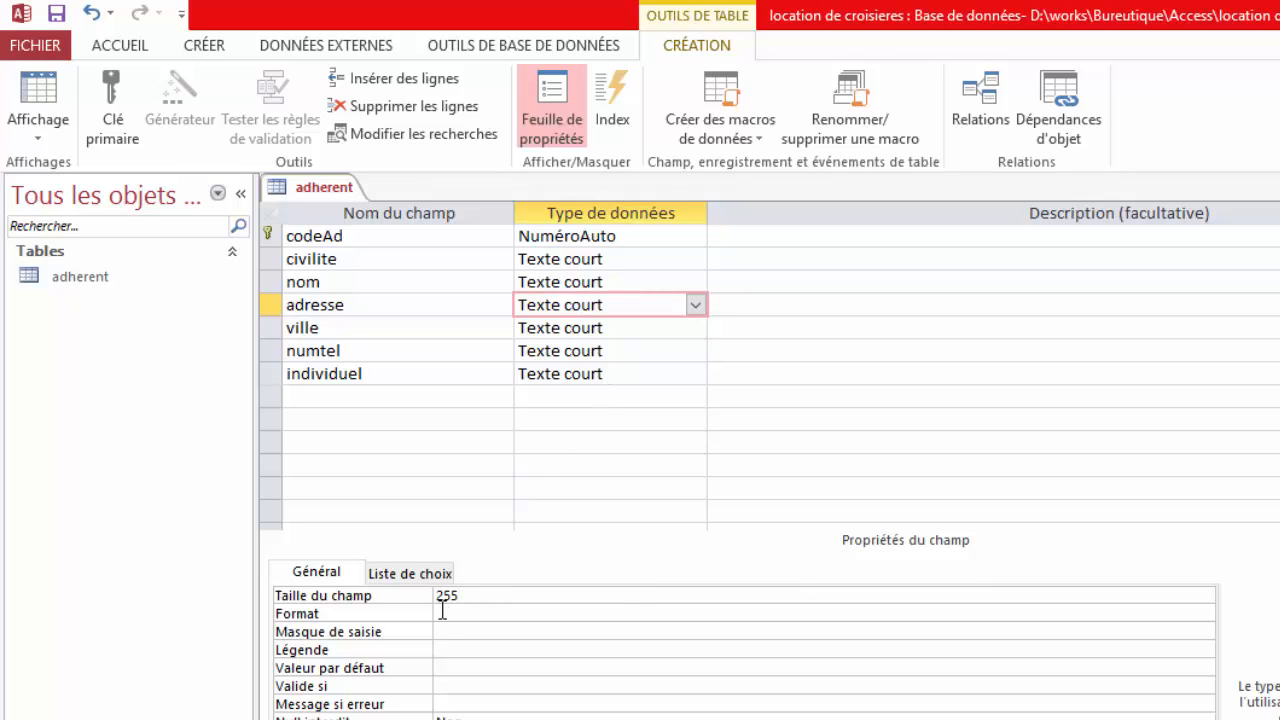
drag(610, 330, 522, 328)
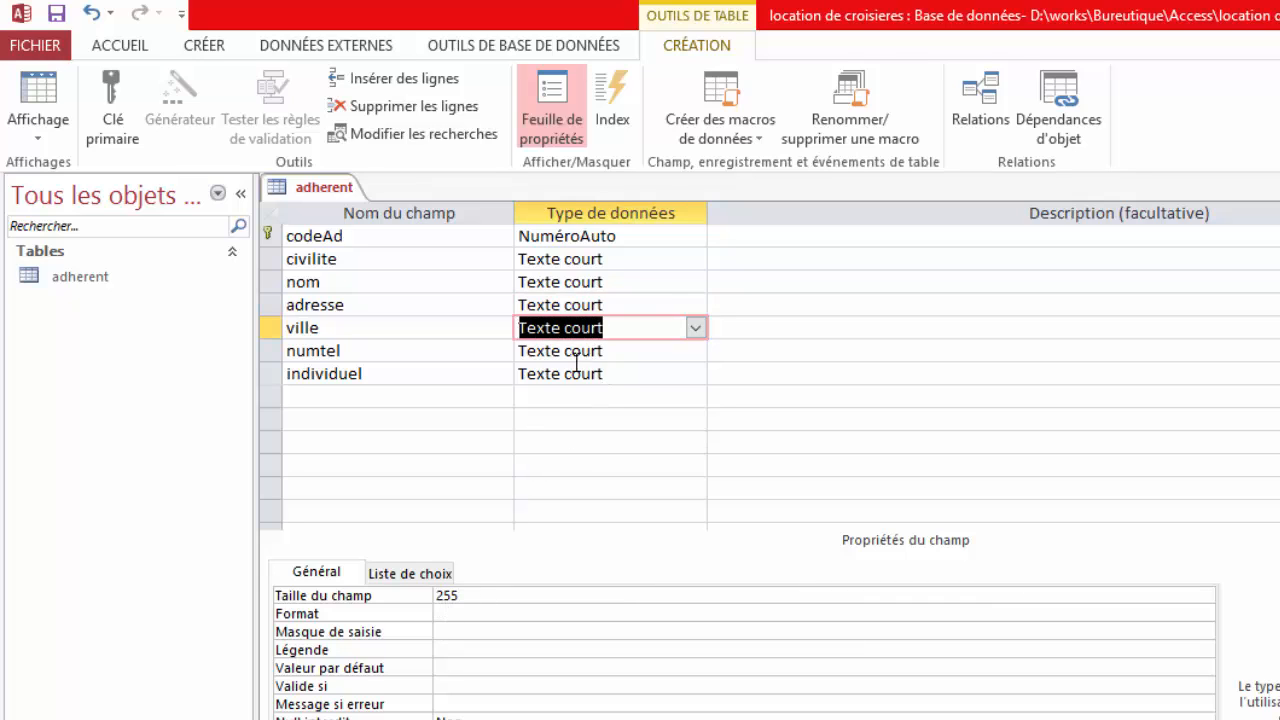
drag(608, 352, 500, 351)
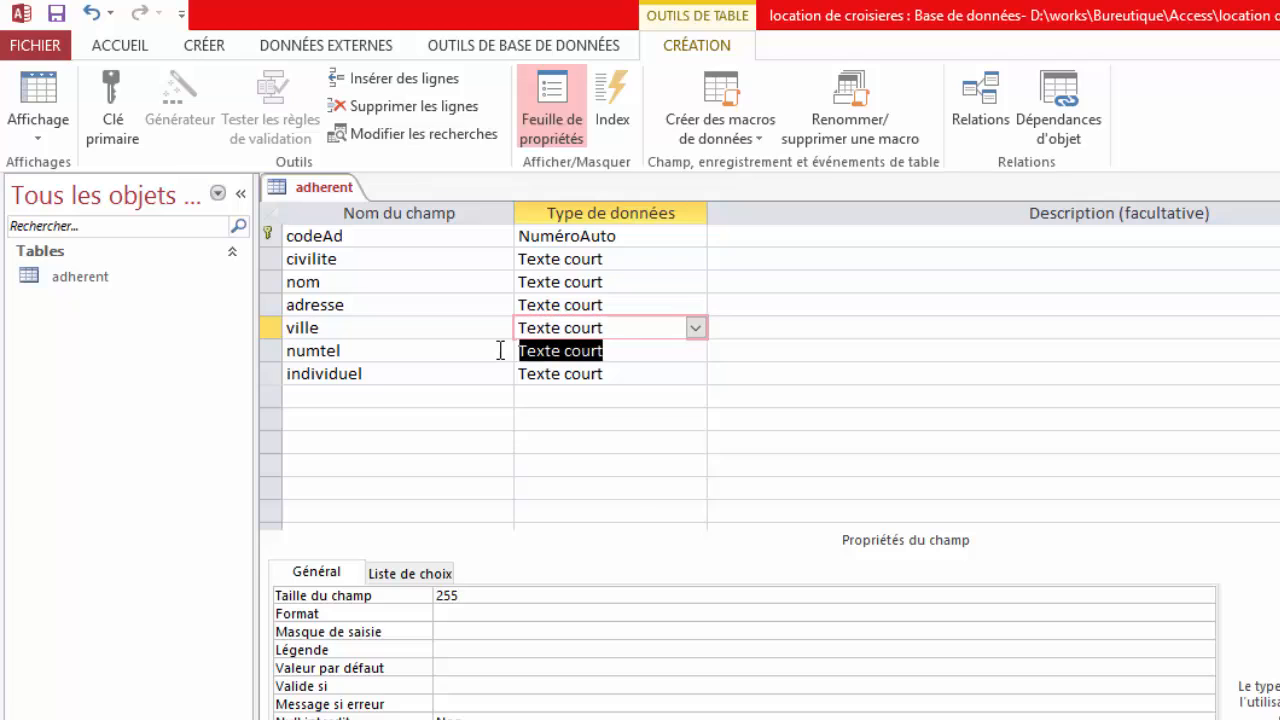
click(400, 595)
text(10)
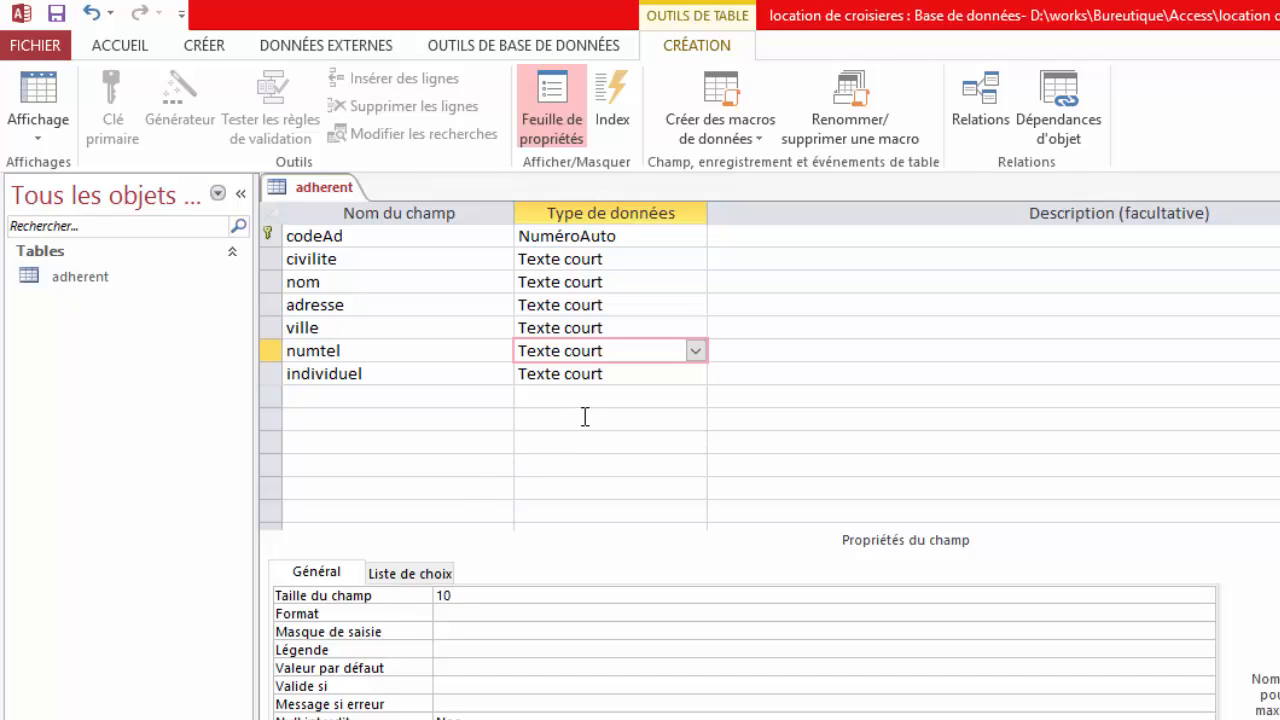
Set the individuel field's data type to Oui/Non.
click(608, 373)
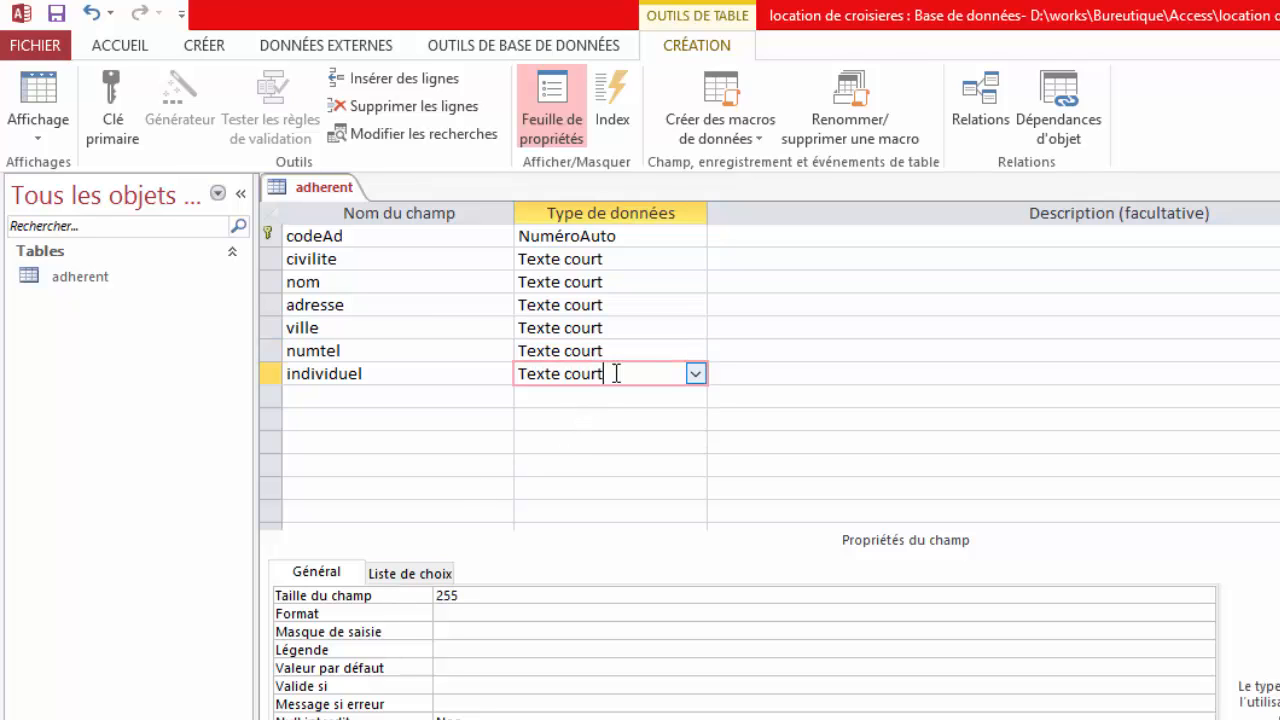
click(695, 373)
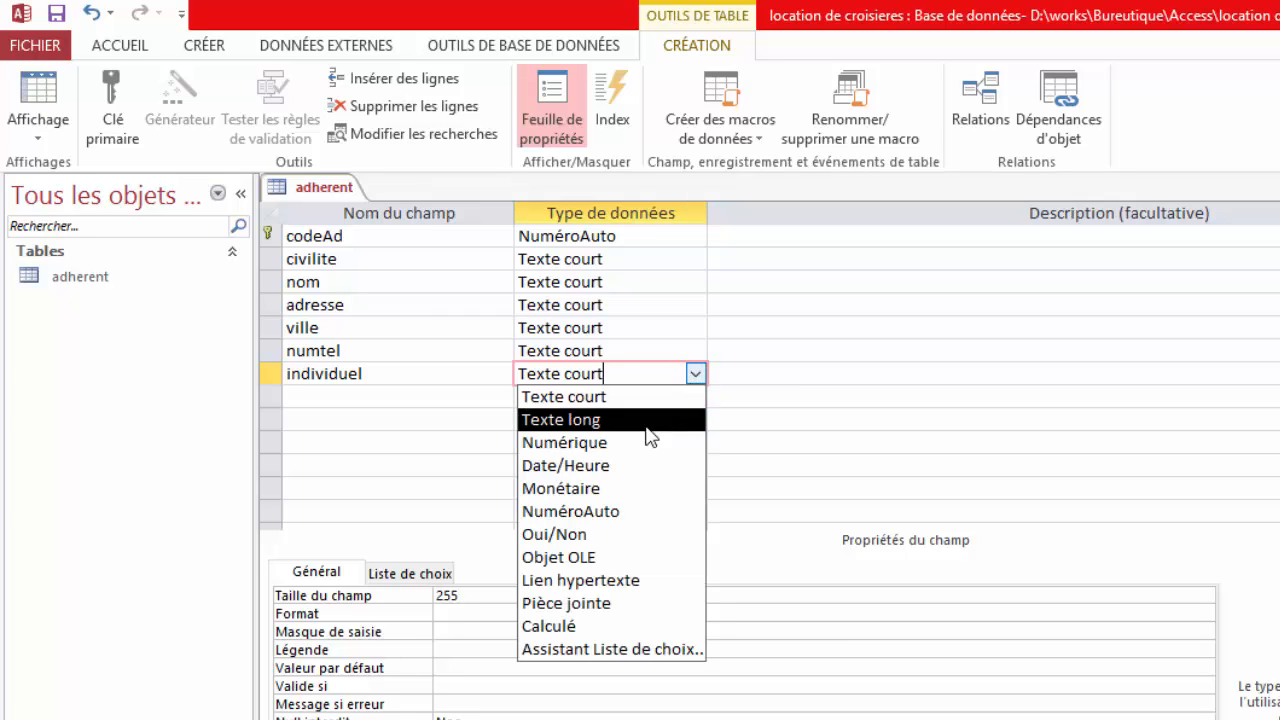
click(592, 537)
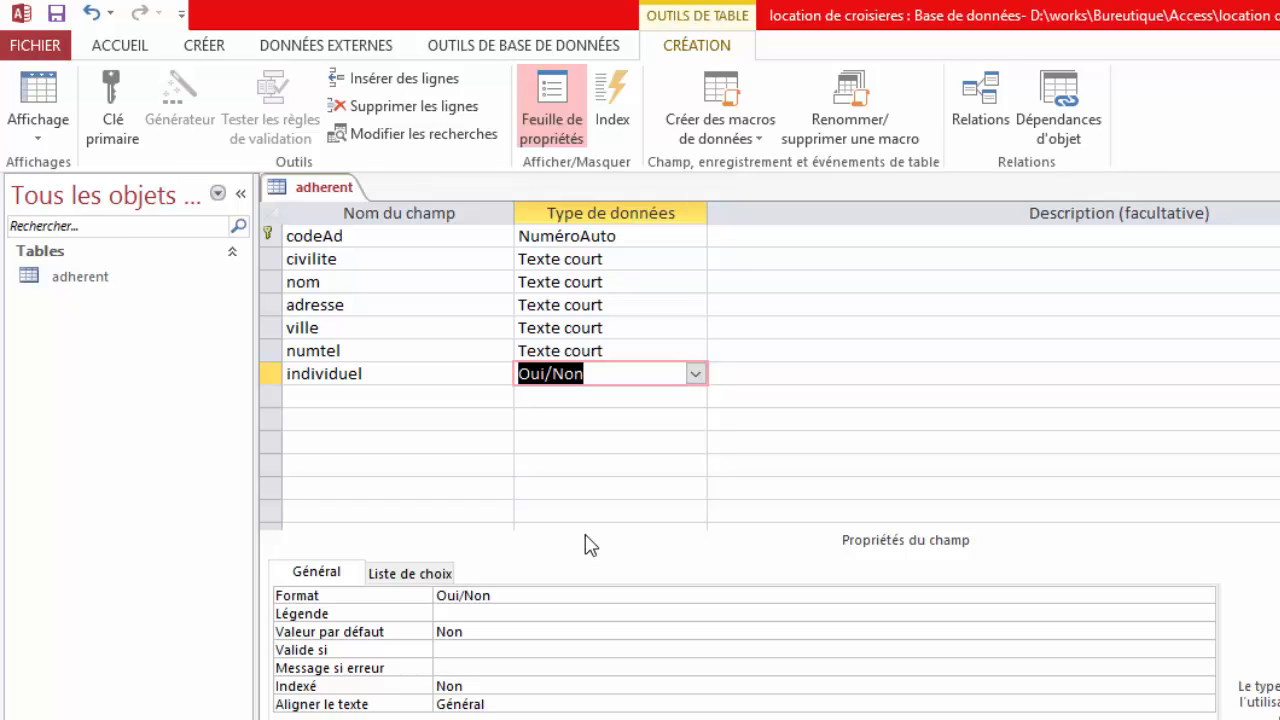
Save the adherent table's design and close all open objects.
right_click(310, 197)
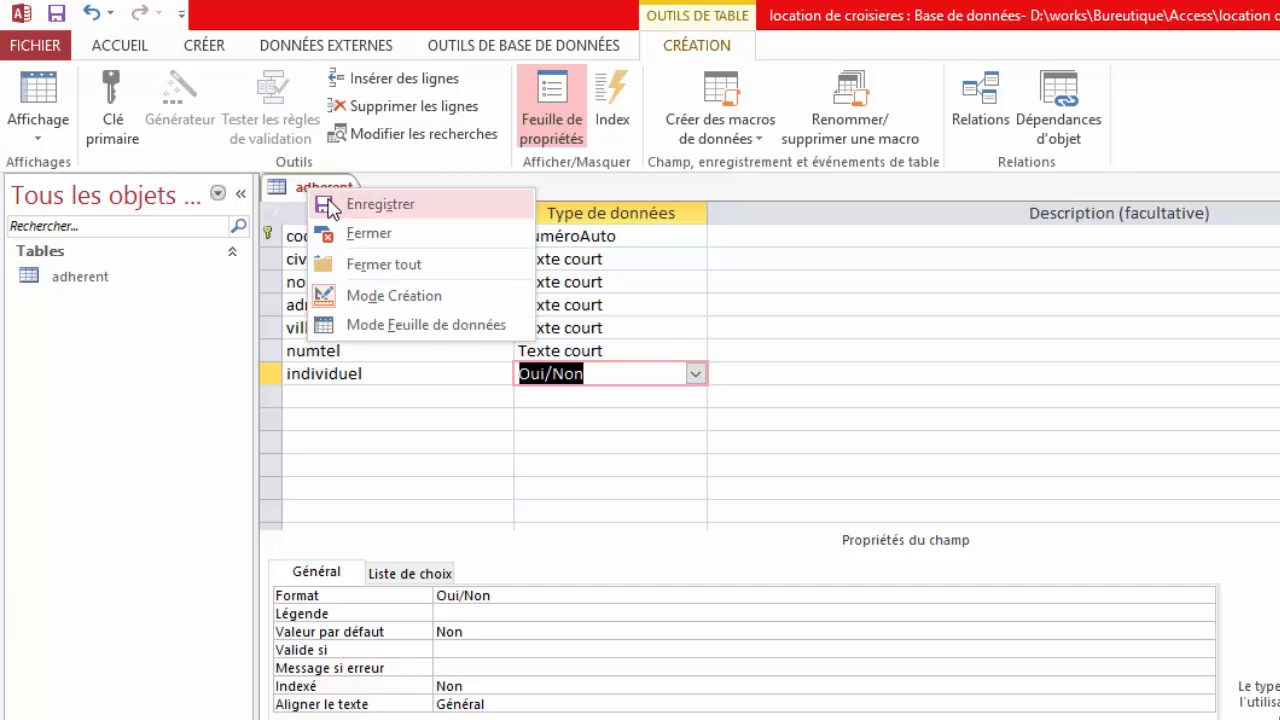
click(322, 203)
right_click(328, 197)
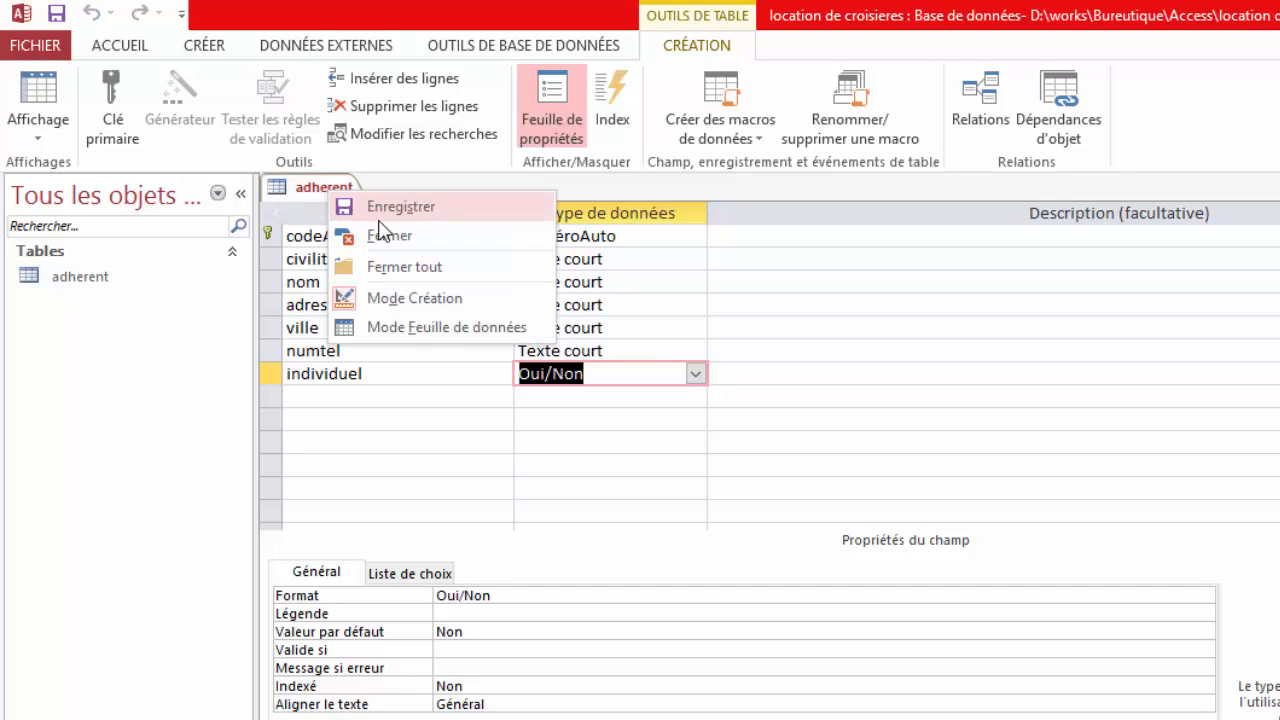
click(390, 265)
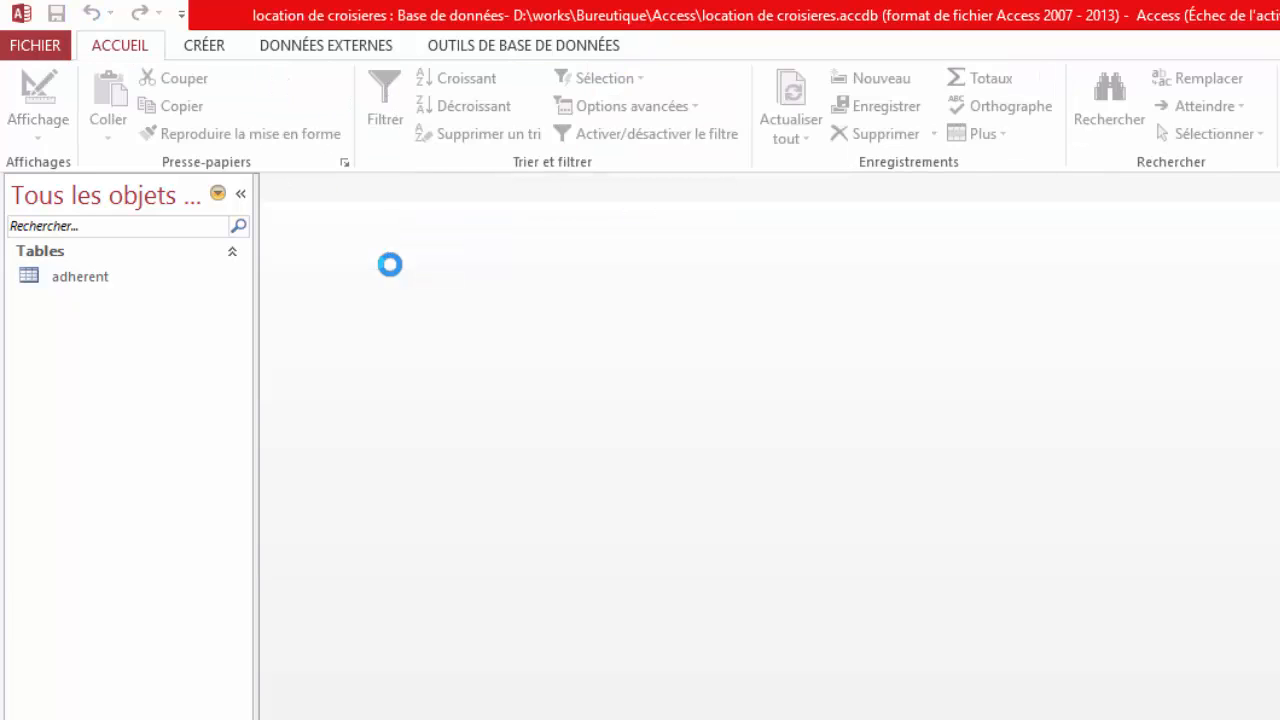
click(88, 280)
click(77, 256)
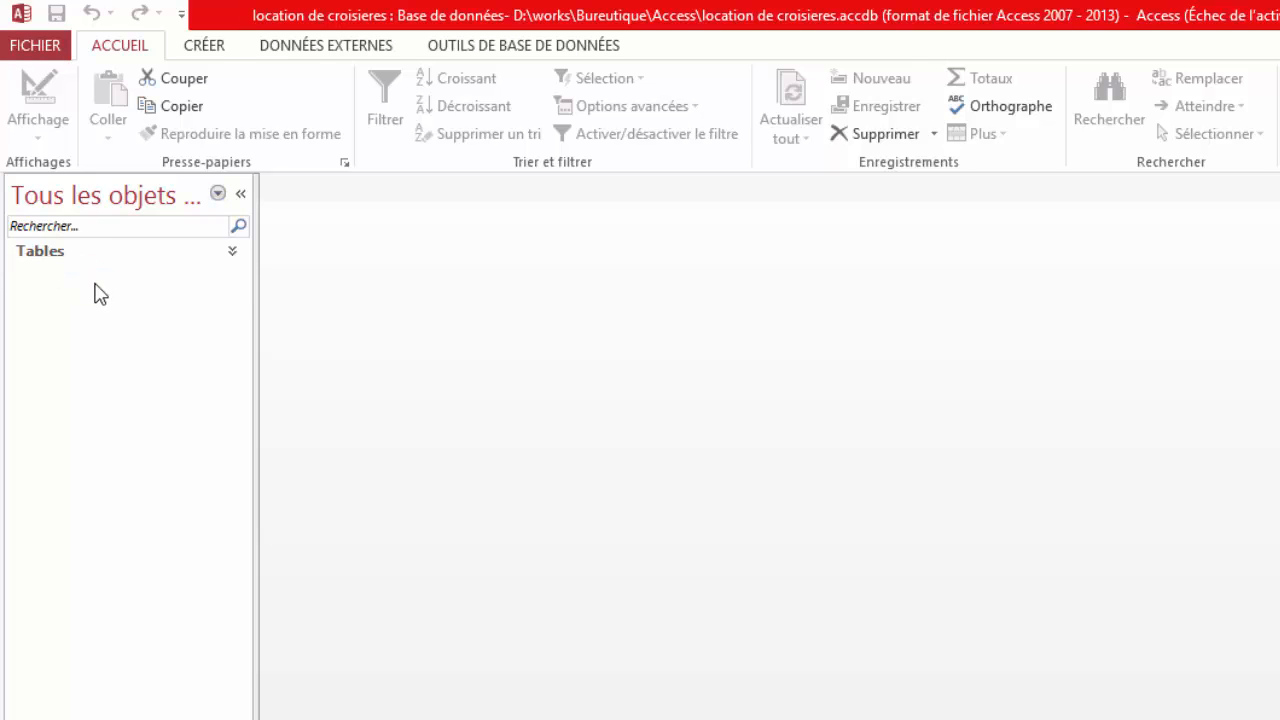
click(77, 258)
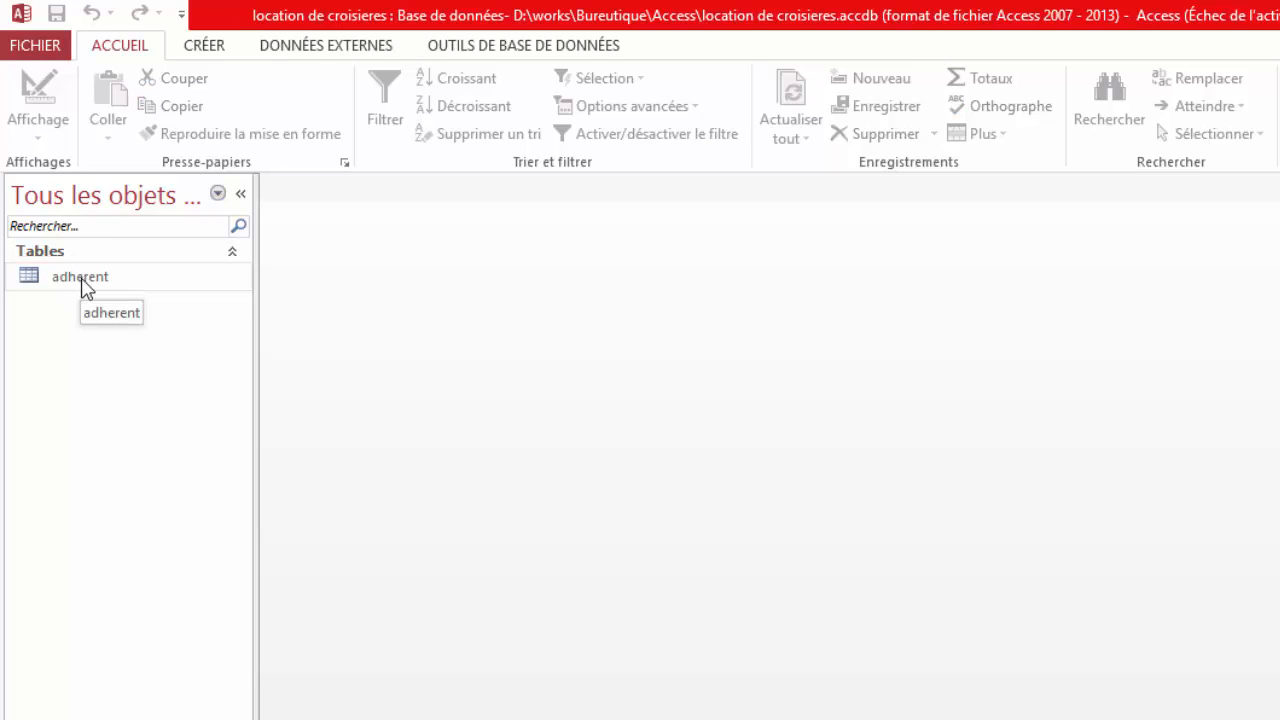
Bring up the relational schema in the Word exercise and dock the Access database window side by side with it.
key(alt+Tab)
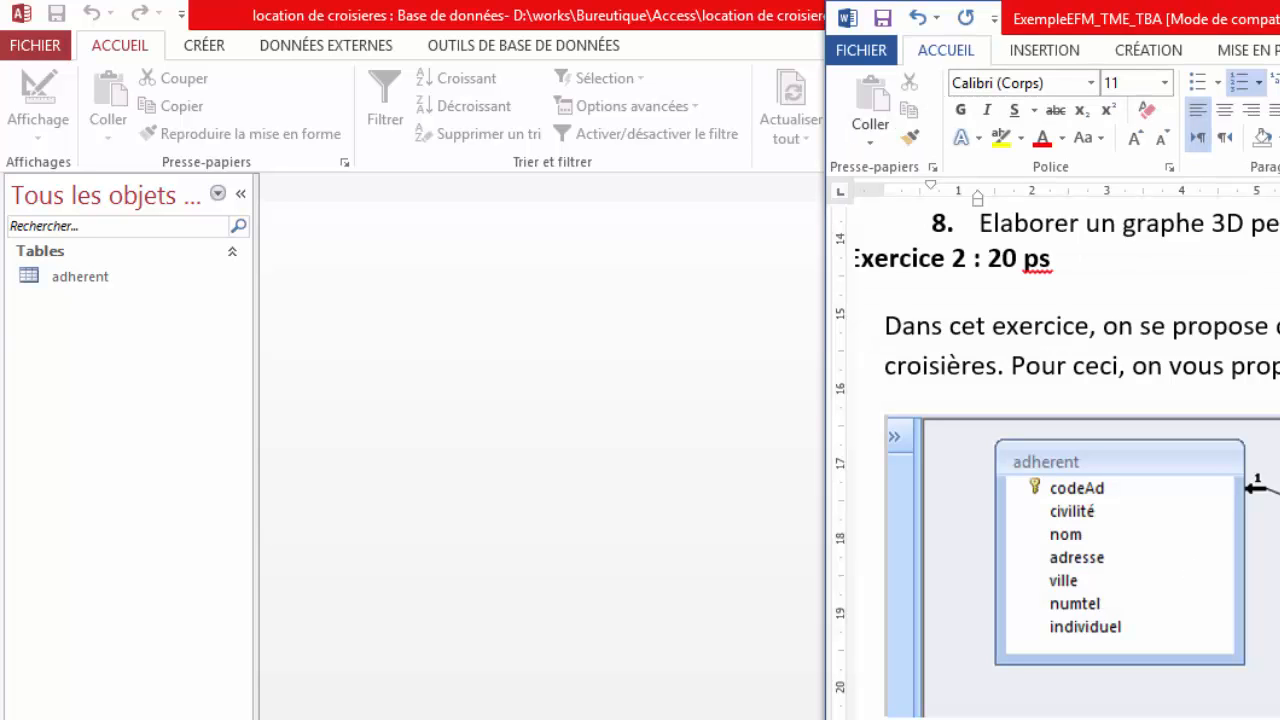
scroll(1067, 450, right, 2)
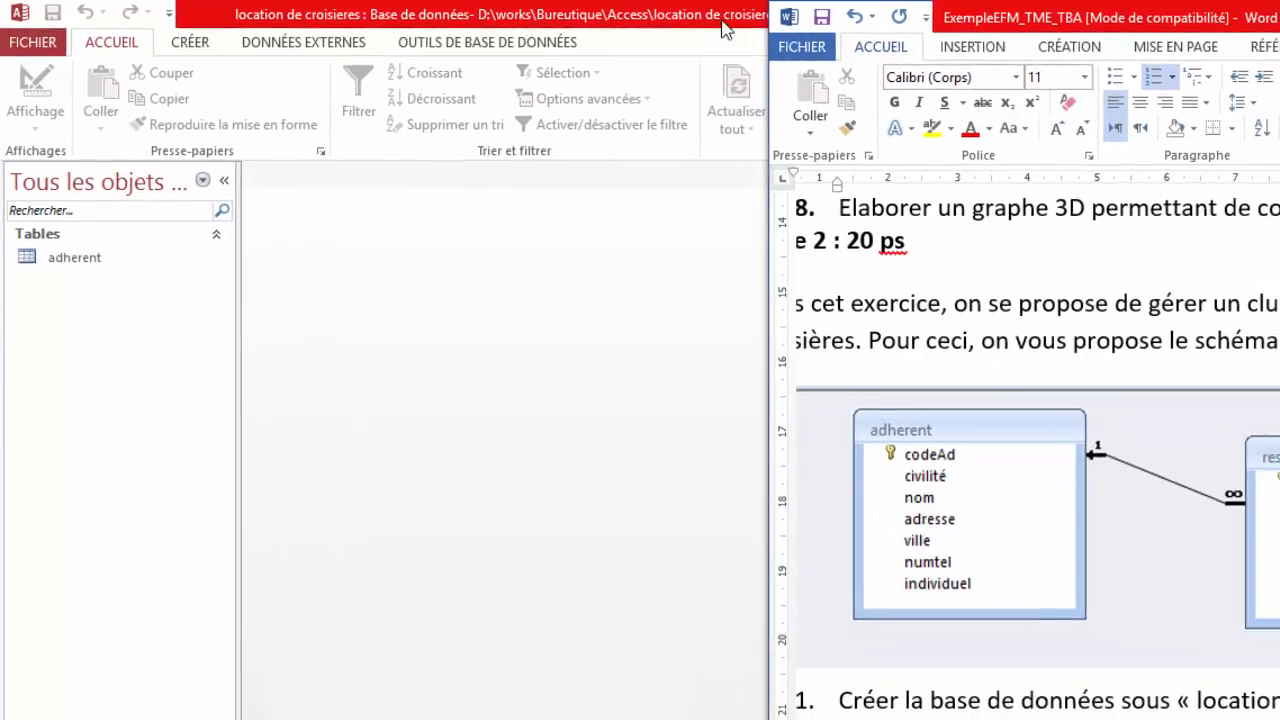
click(724, 24)
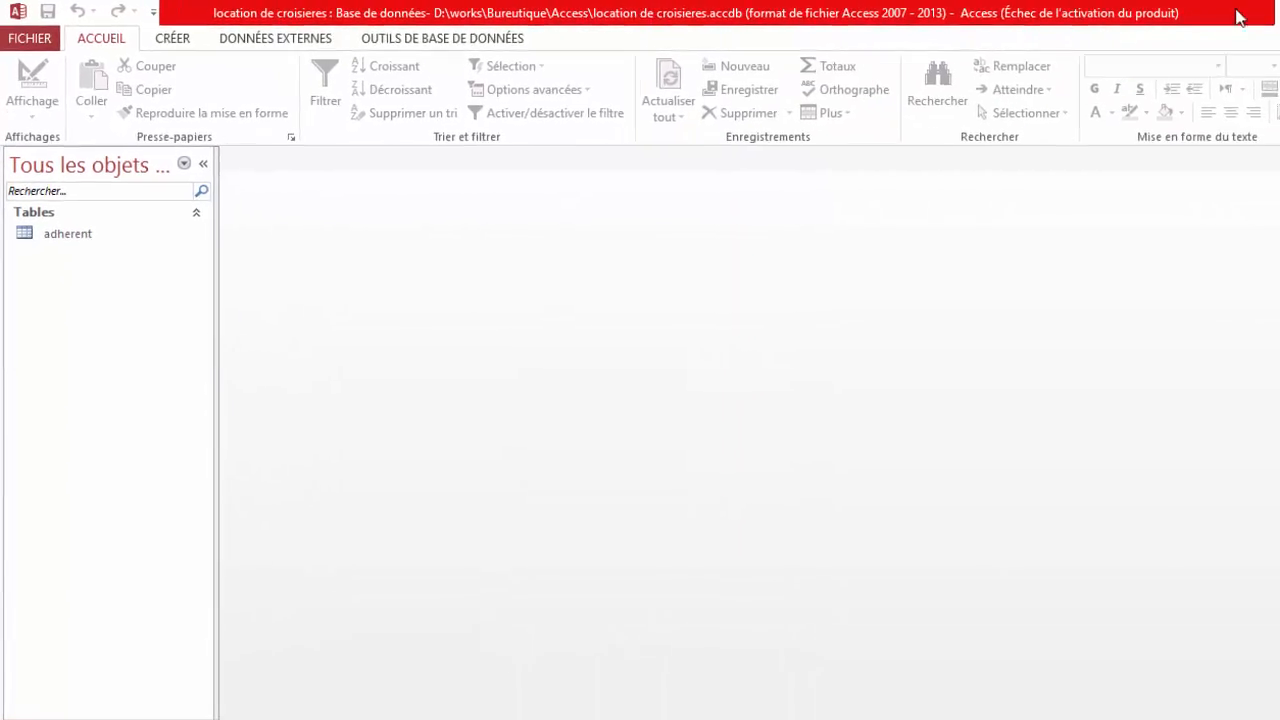
click(1278, 14)
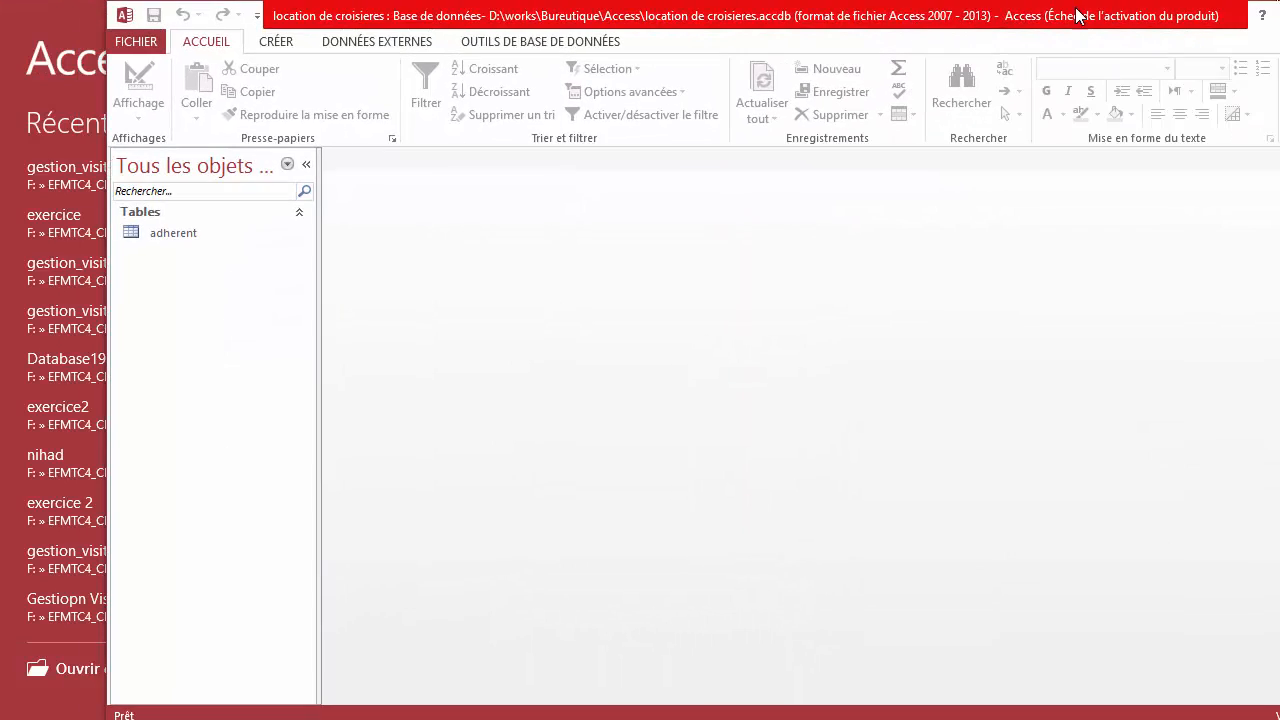
drag(1078, 14, 2, 120)
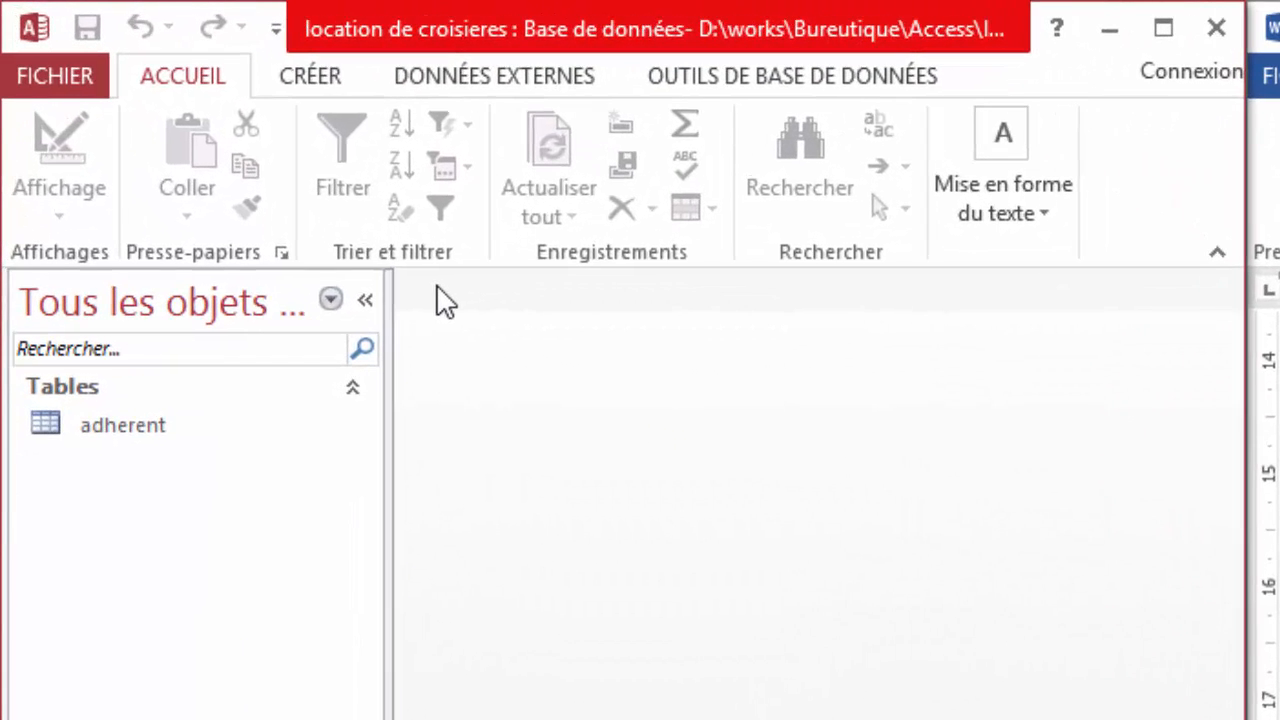
Create a new table and save it under the name reservation.
click(315, 76)
click(228, 140)
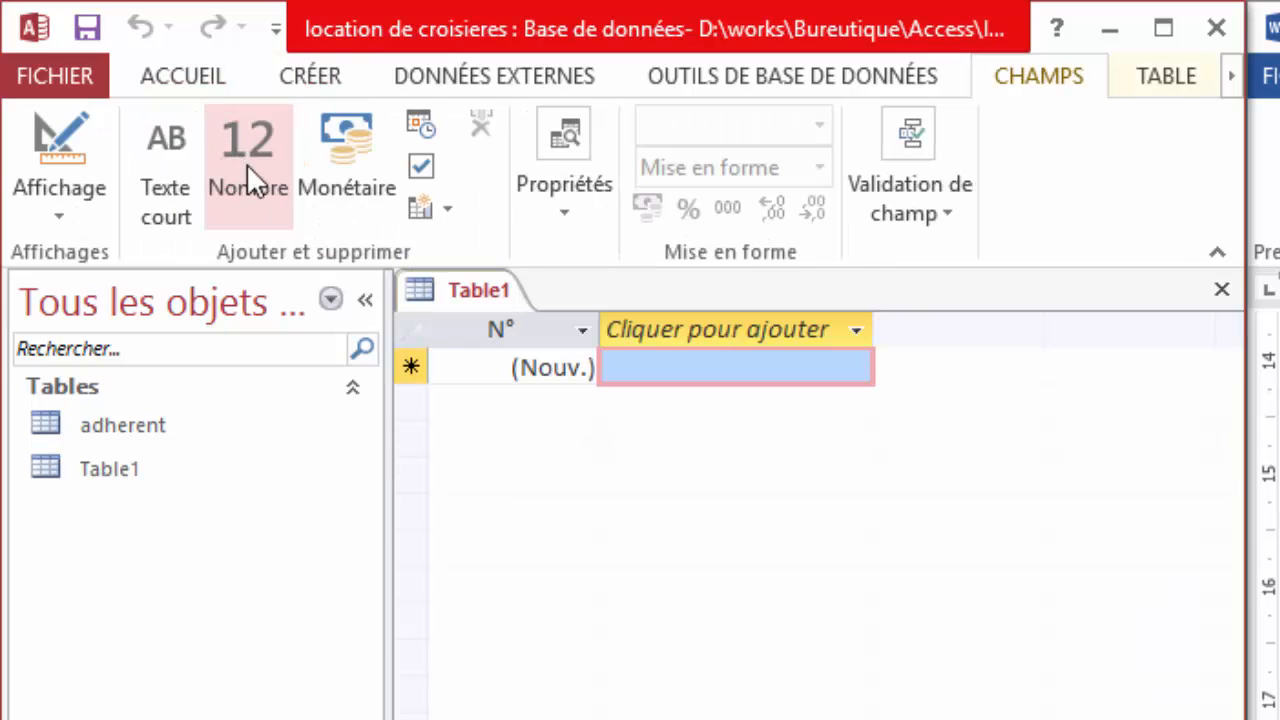
right_click(458, 287)
click(491, 301)
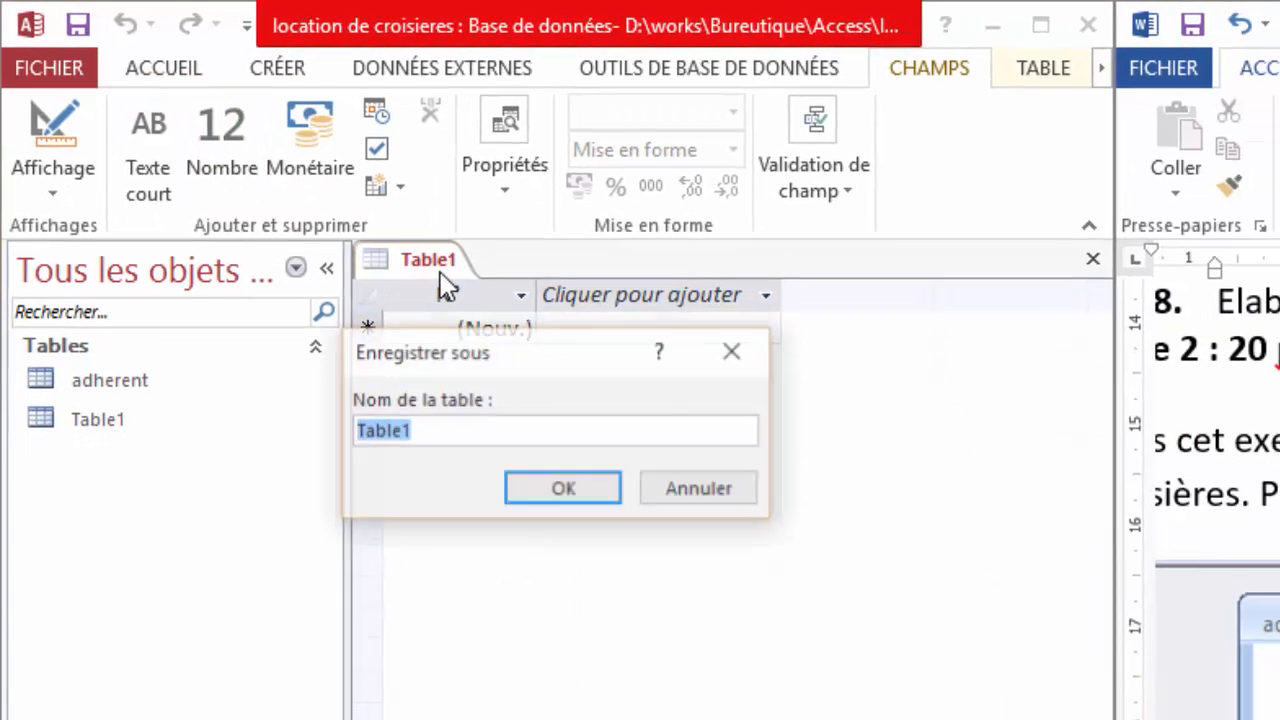
text(reservation)
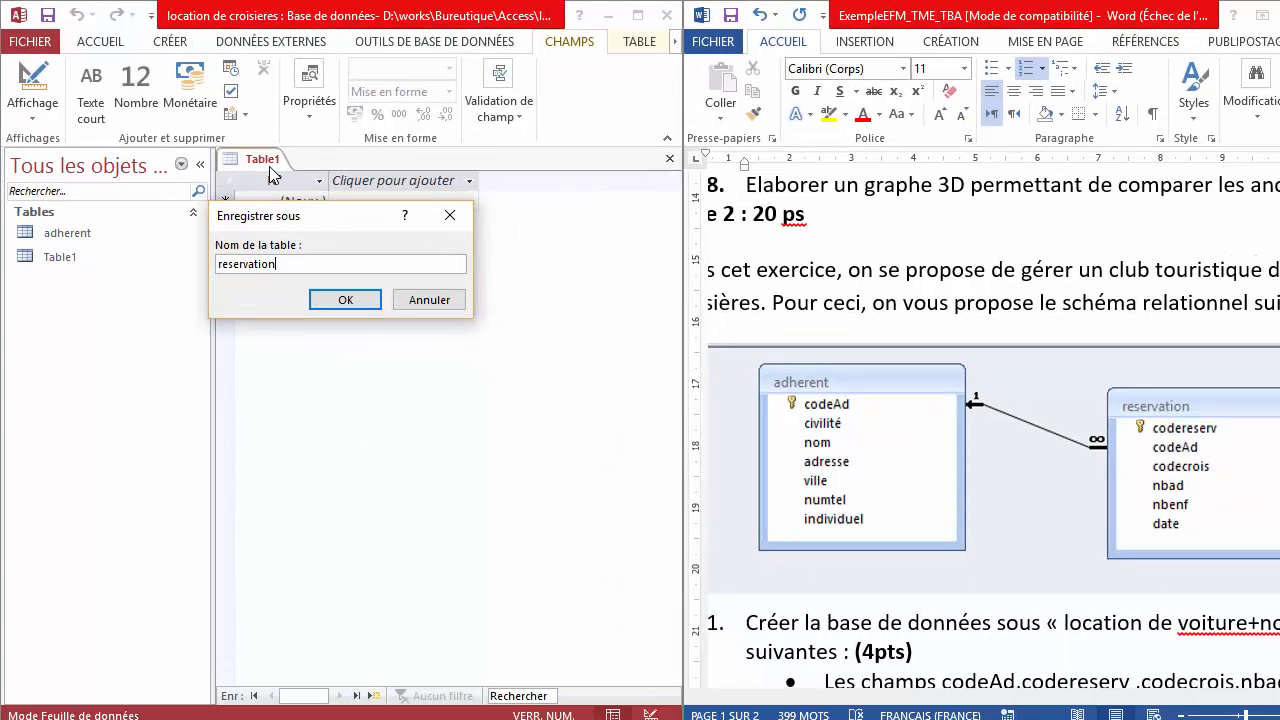
click(345, 302)
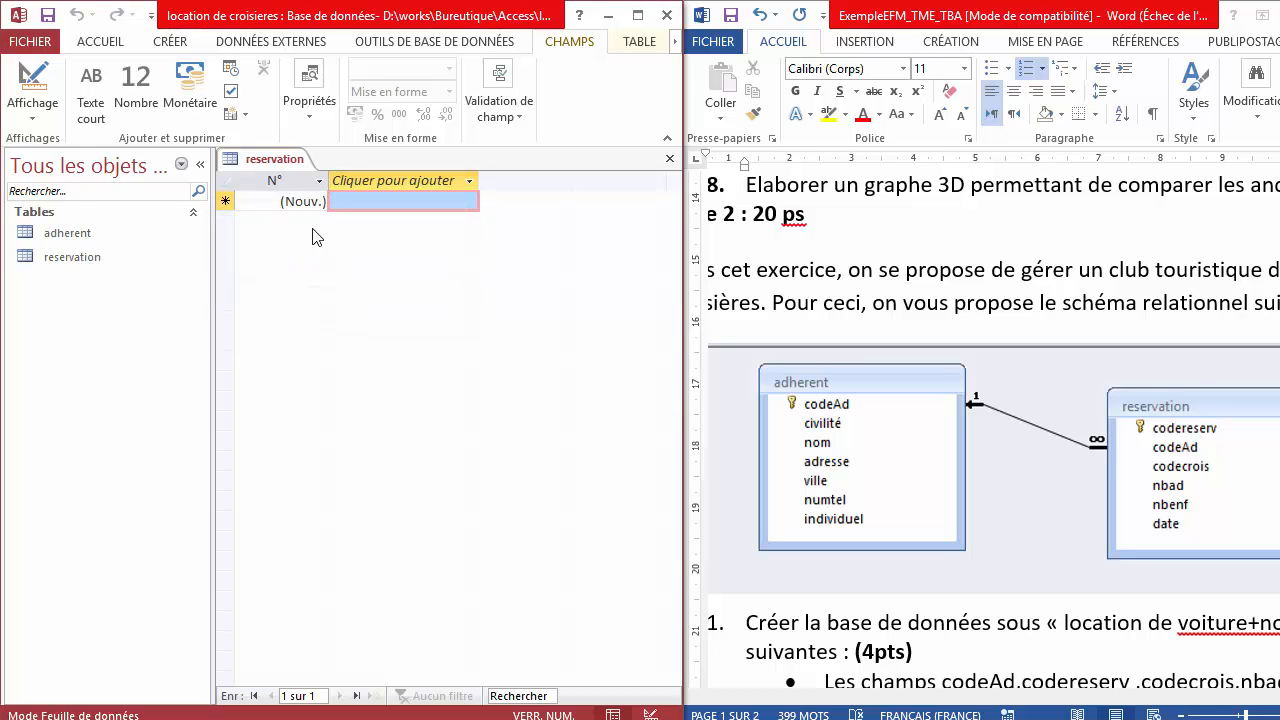
Switch the reservation table to design view and rename its key field to codereserv.
right_click(287, 163)
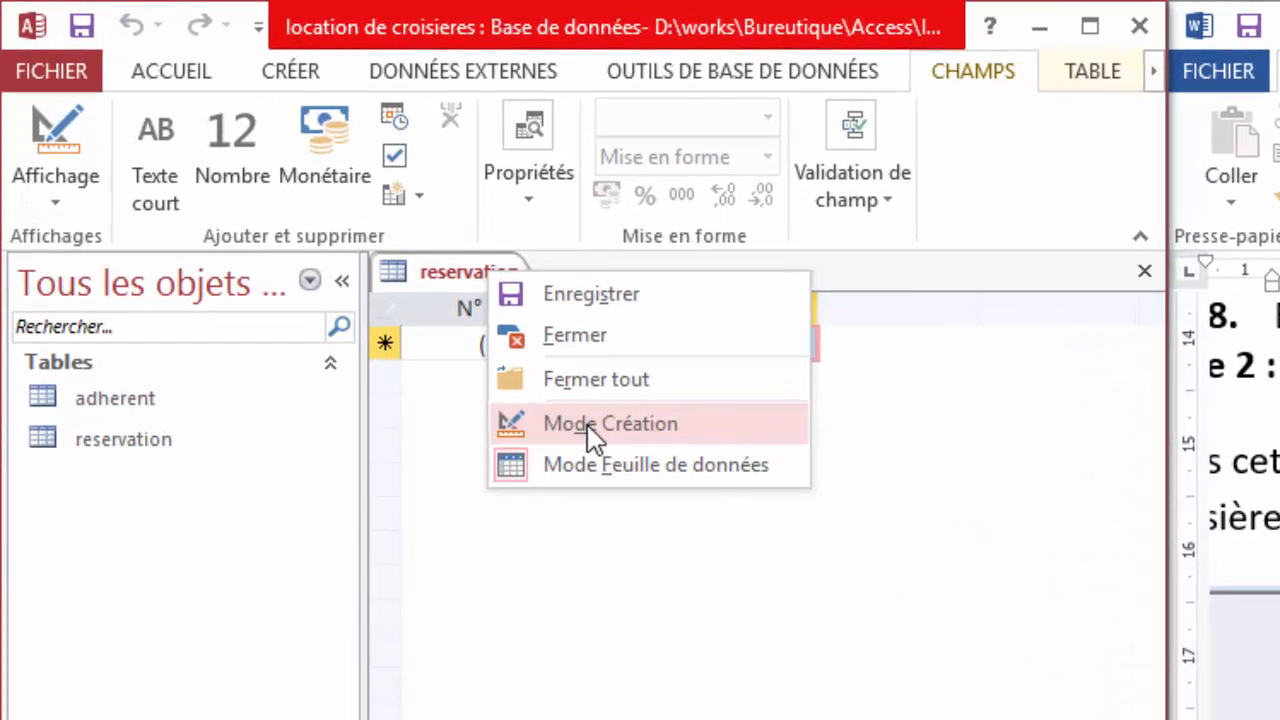
click(348, 254)
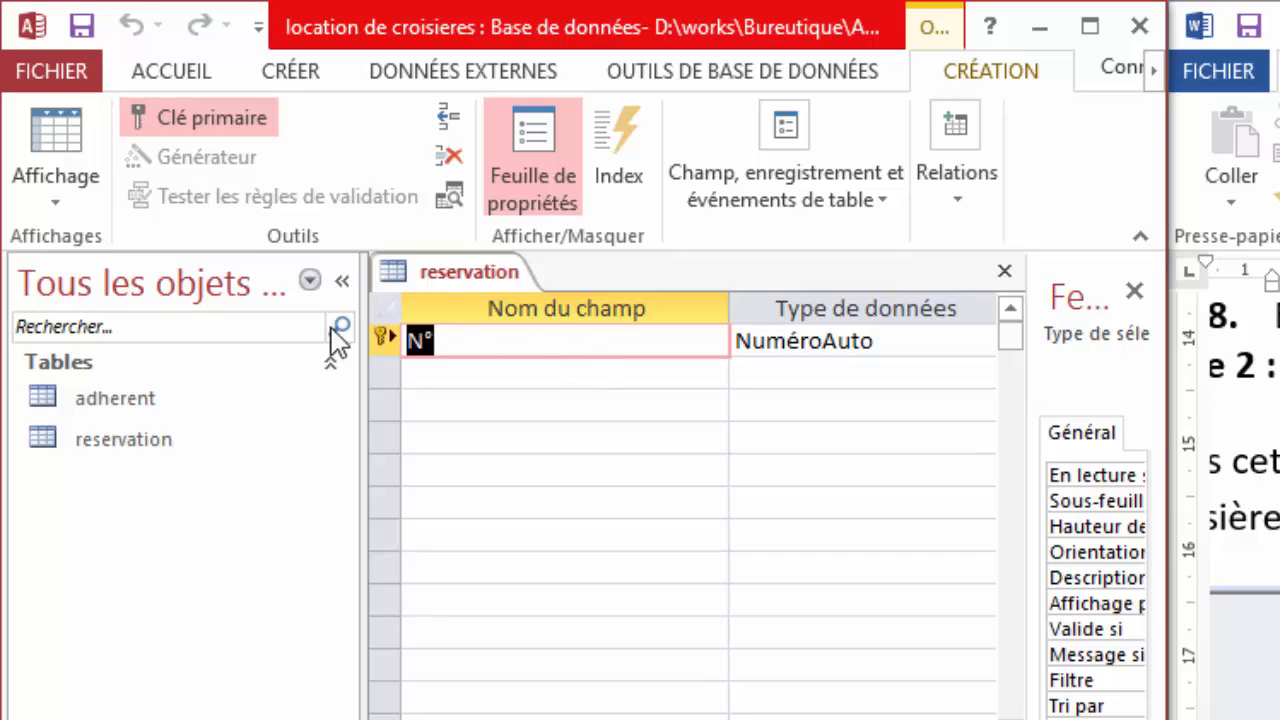
text(code)
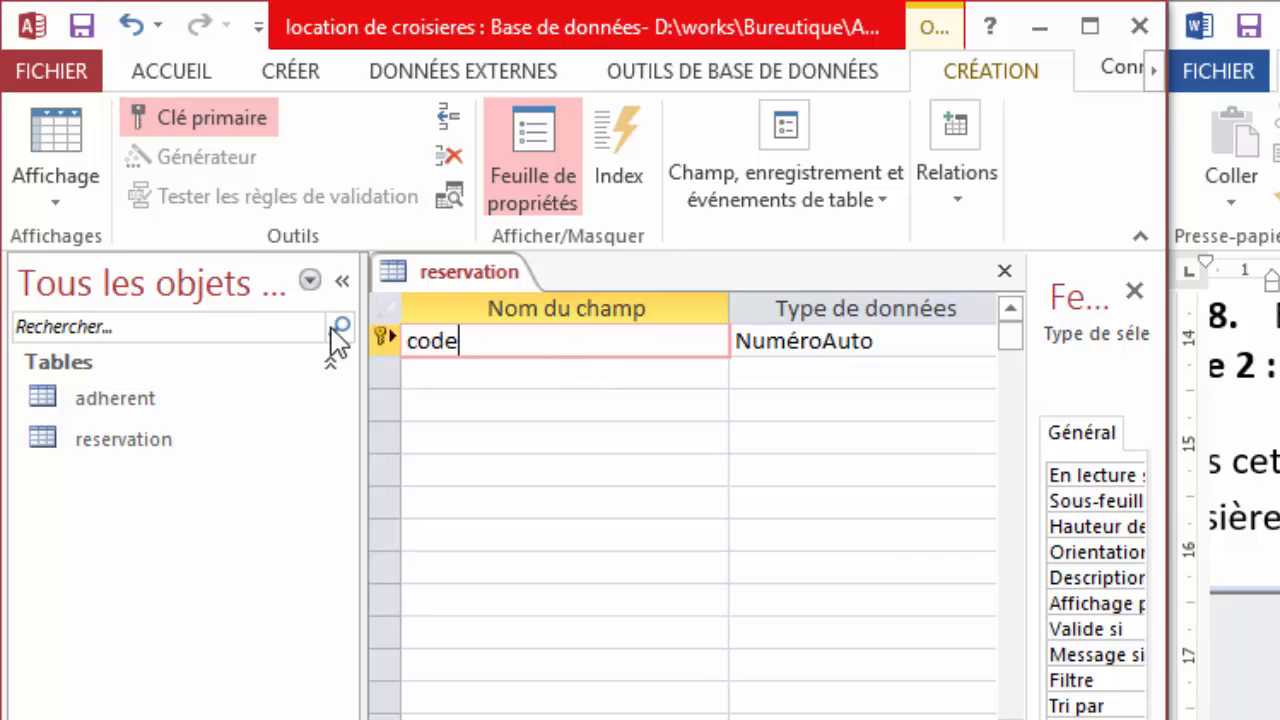
text(reserv)
Add two fields below codereserv in the reservation table, naming the first codeAd and the second CodeAd.
click(446, 385)
text(code)
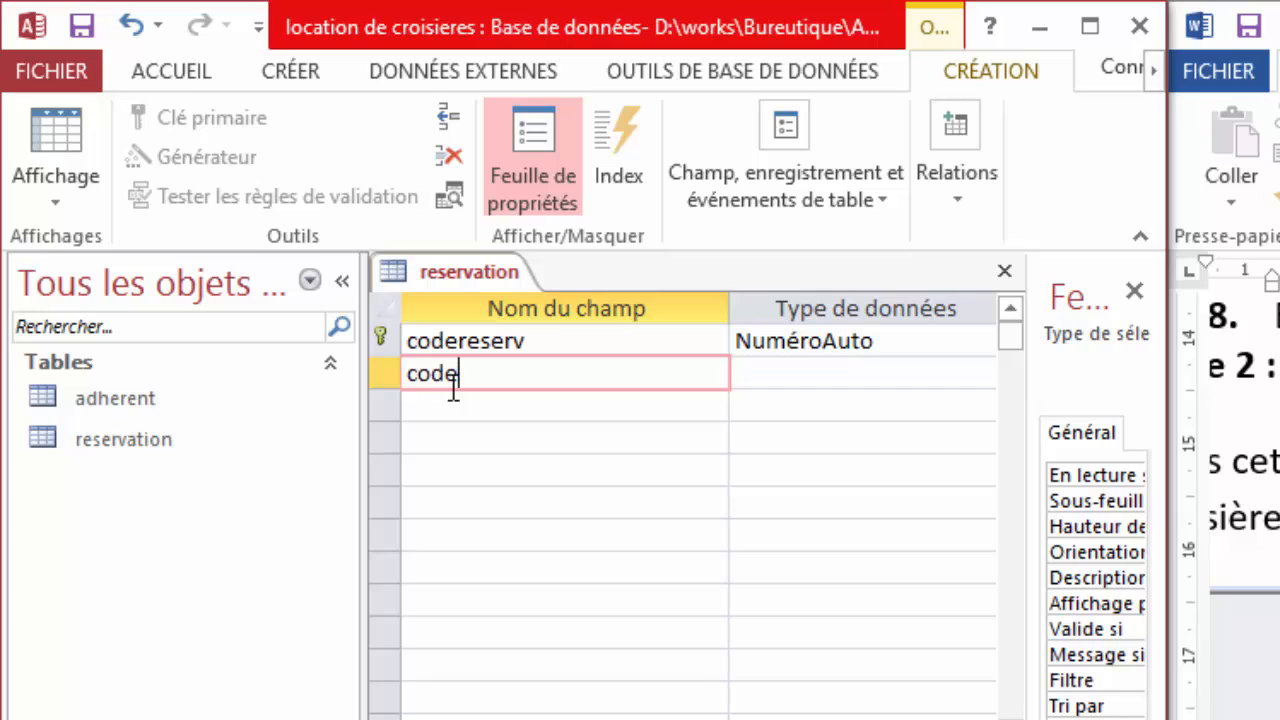
text(A)
click(468, 398)
text(Co)
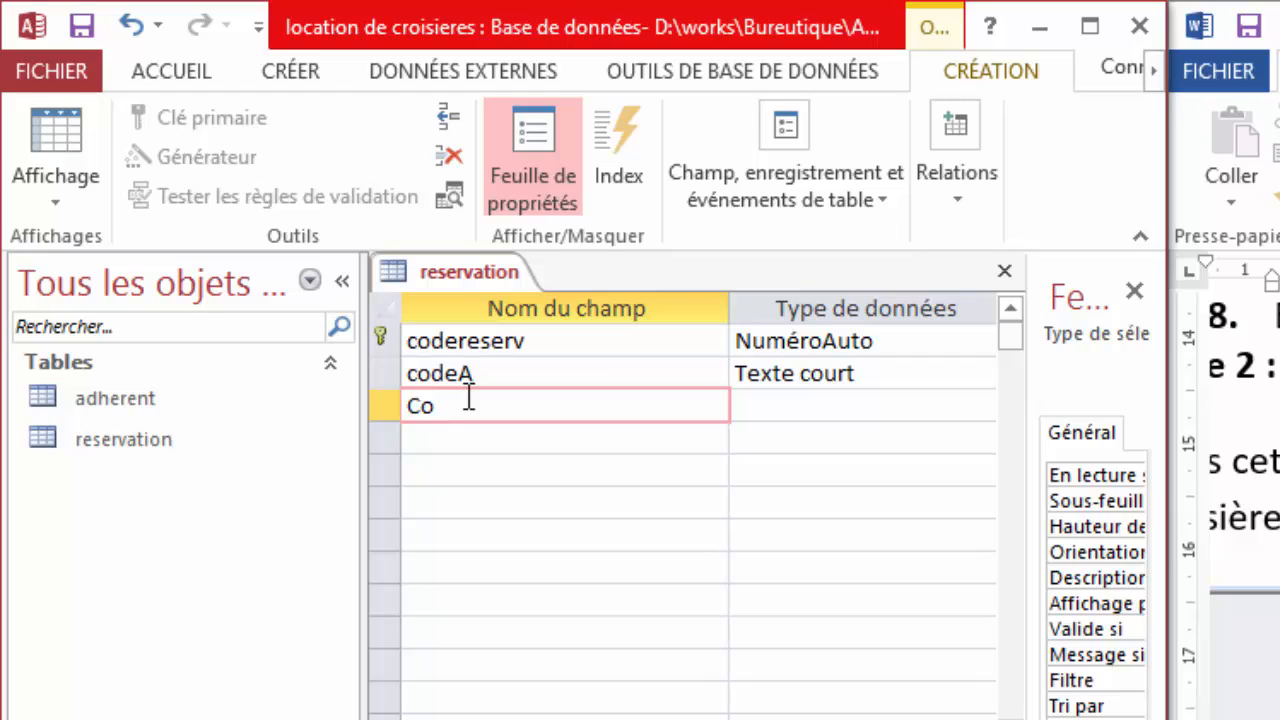
text(de)
text(Ad)
click(510, 426)
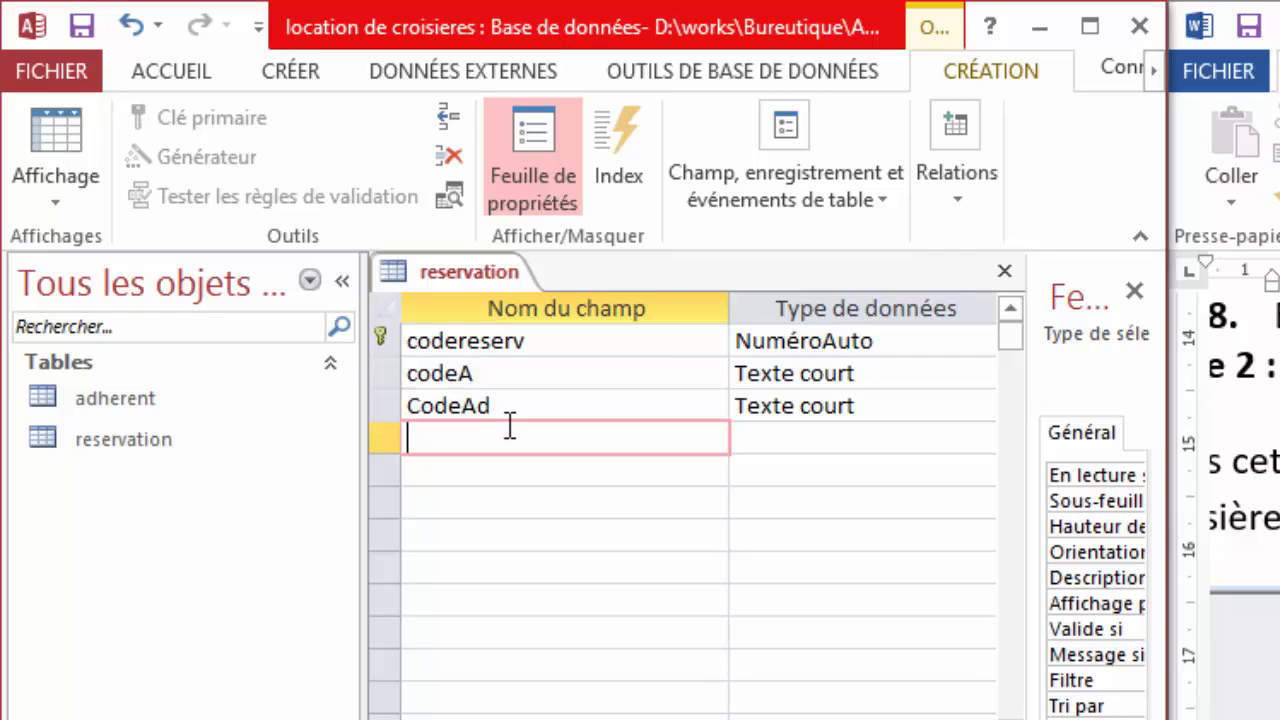
click(518, 374)
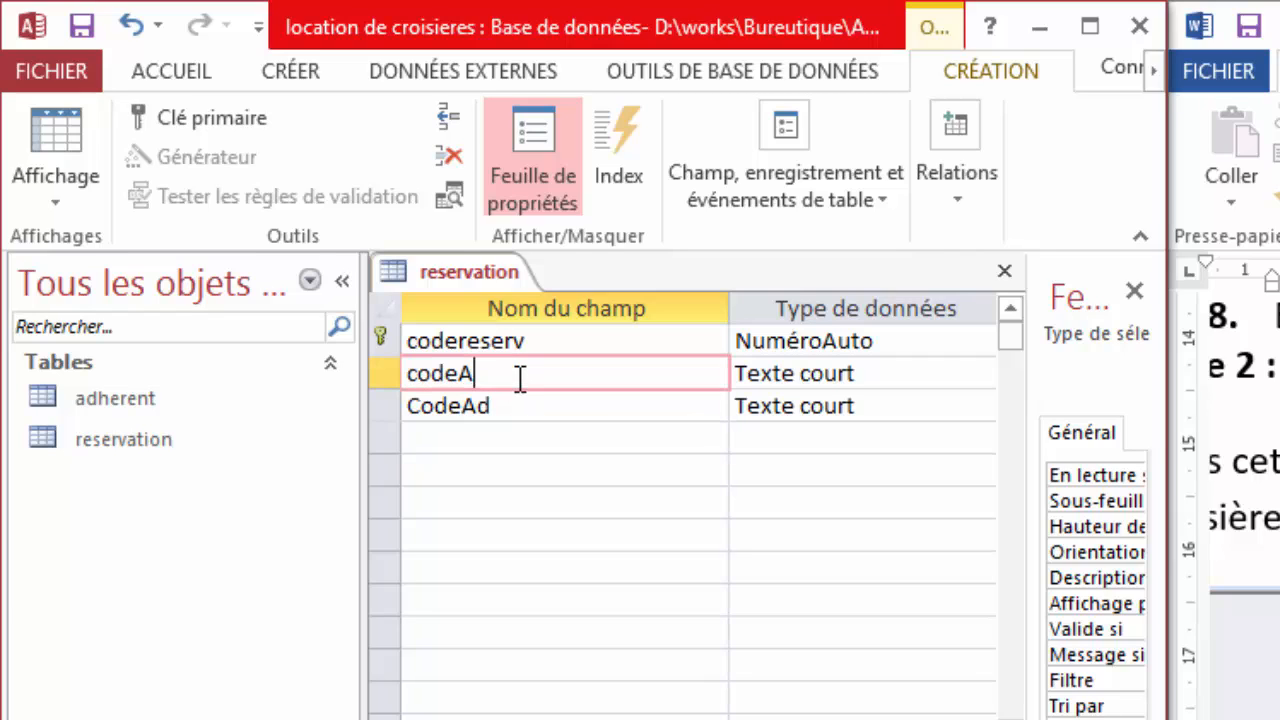
text(d)
Replace the duplicate CodeAd field name with nbad and add an nbenf field below it.
click(521, 408)
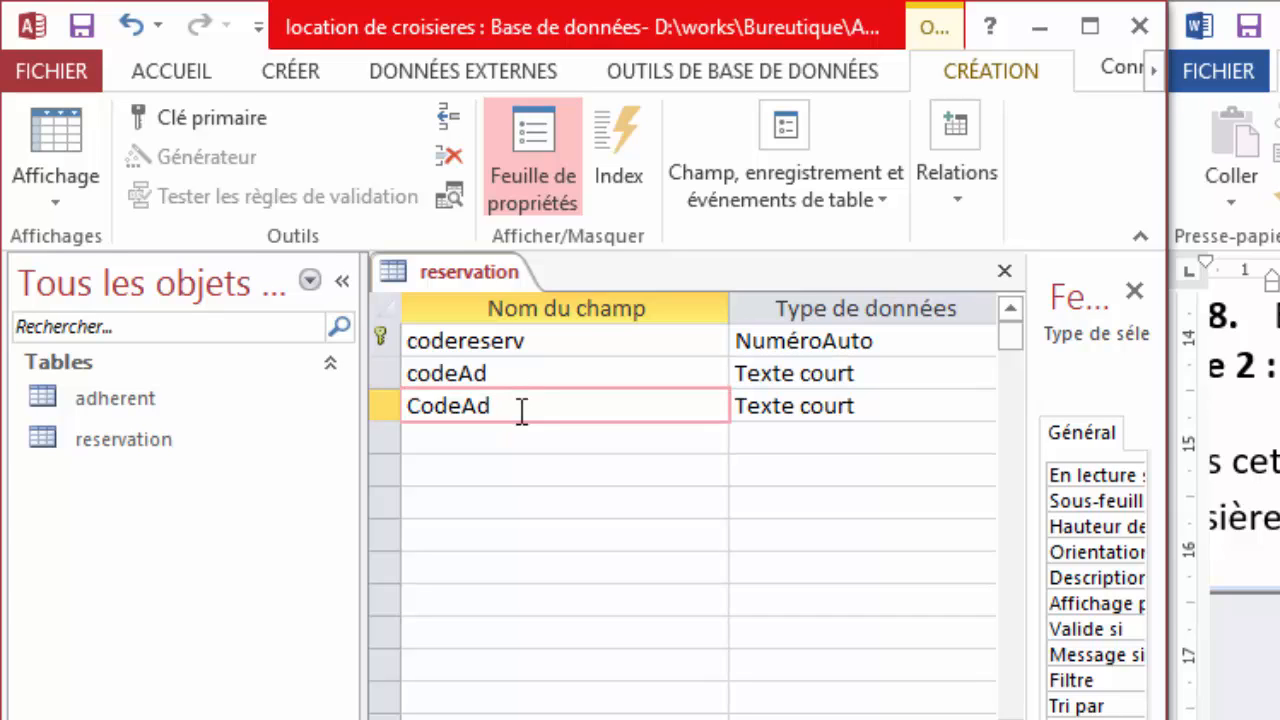
key(BackSpace)
key(BackSpace)
key(BackSpace)
key(BackSpace)
key(BackSpace)
key(BackSpace)
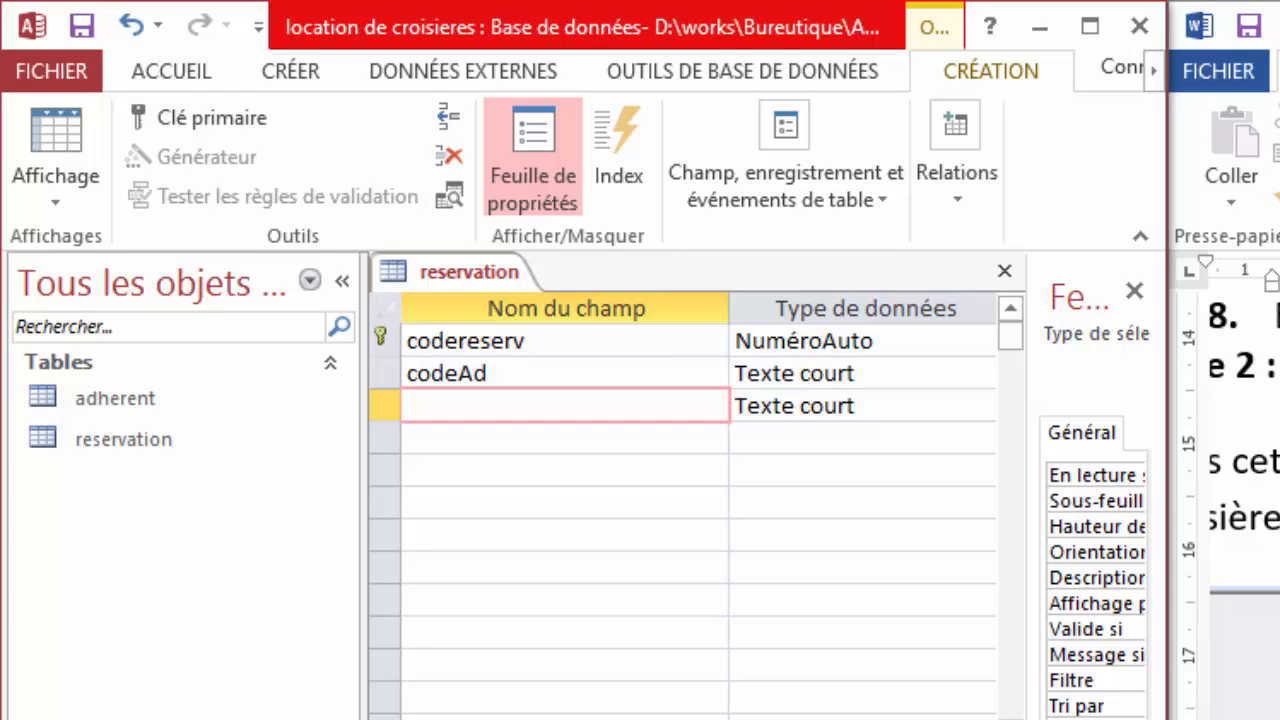
text(nbad)
click(557, 440)
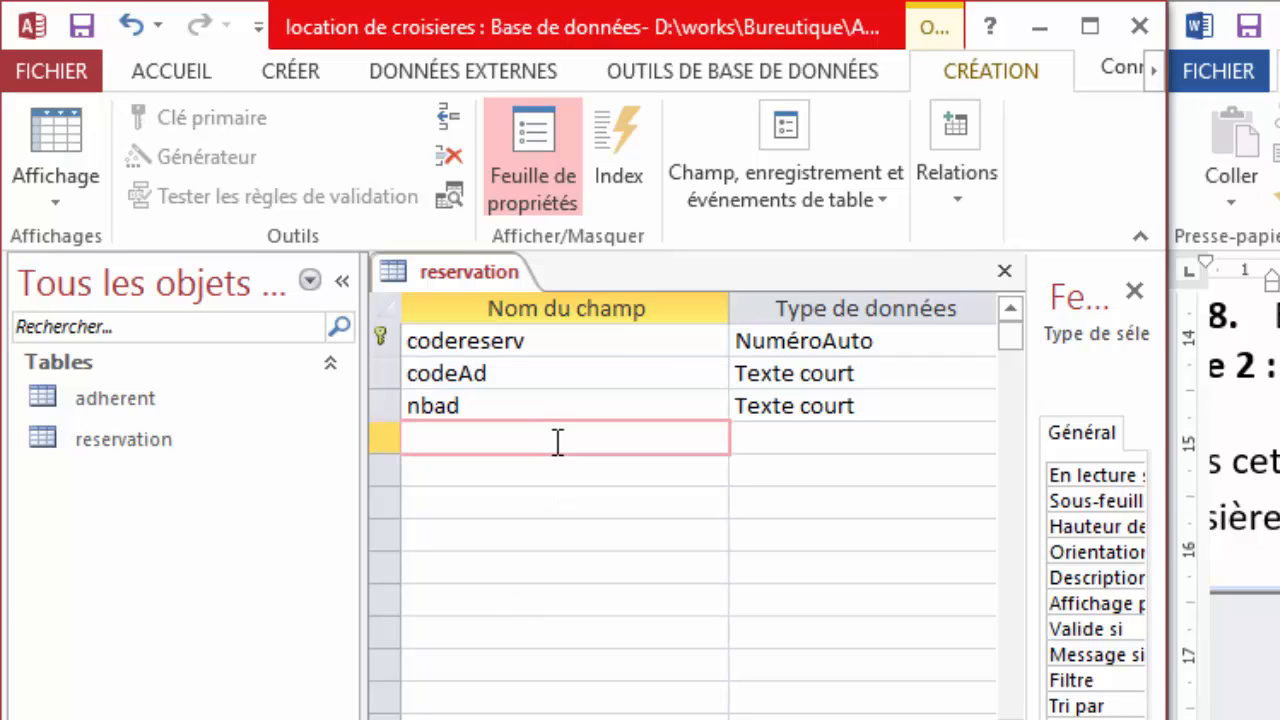
text(nbenf)
click(589, 480)
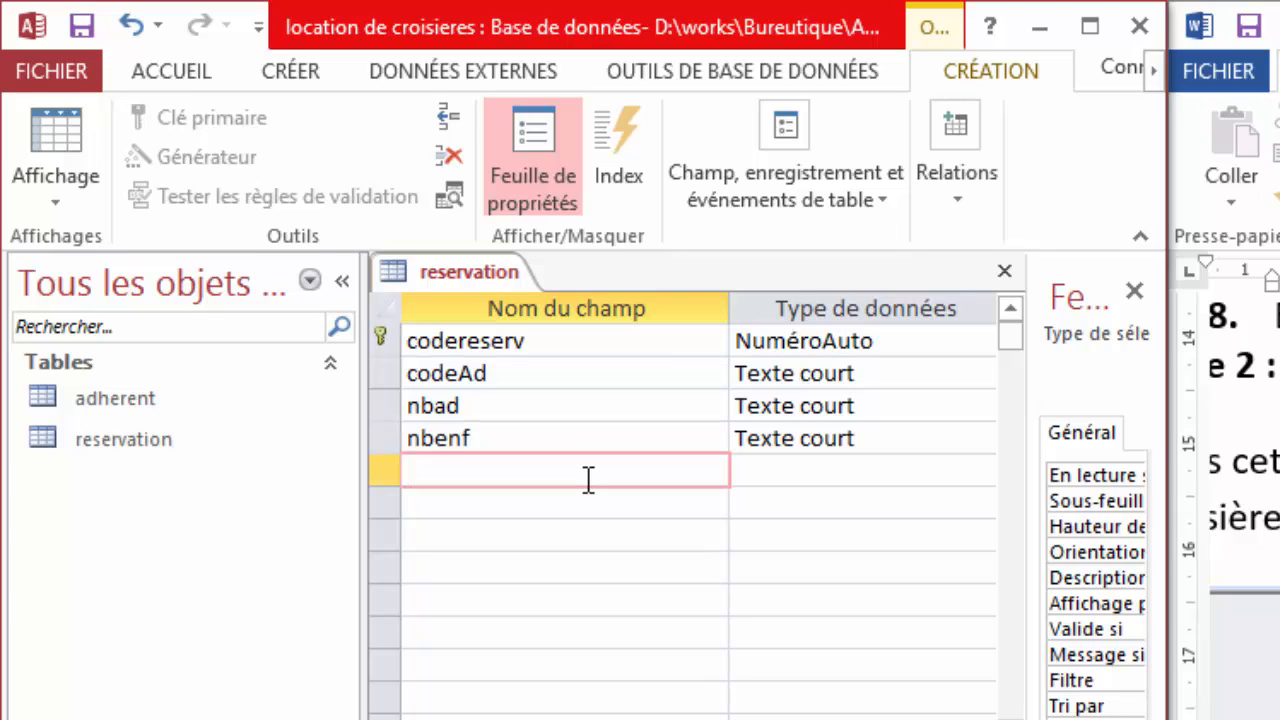
Add a date field below nbenf in the reservation table and maximize the database window.
text(date)
click(1090, 26)
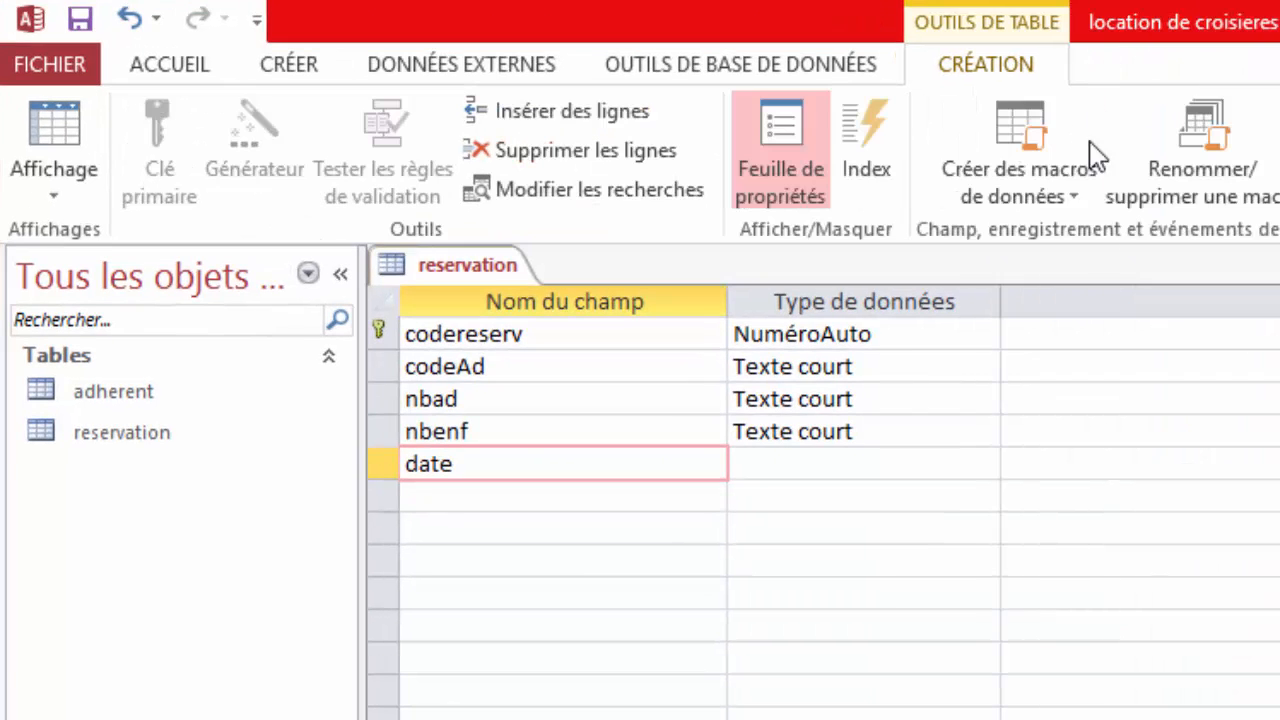
click(910, 331)
key(Return)
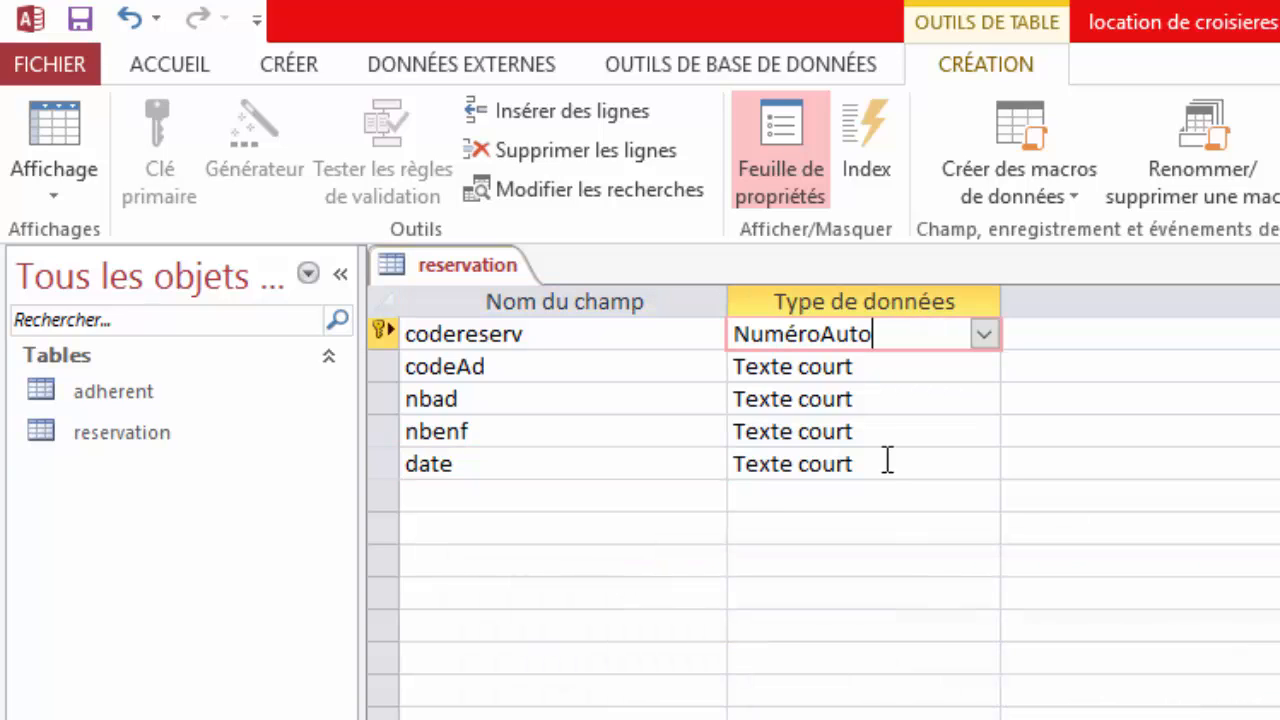
Open the adherent table in design view and check its codeAd data type against the codeAd field in reservation.
click(866, 367)
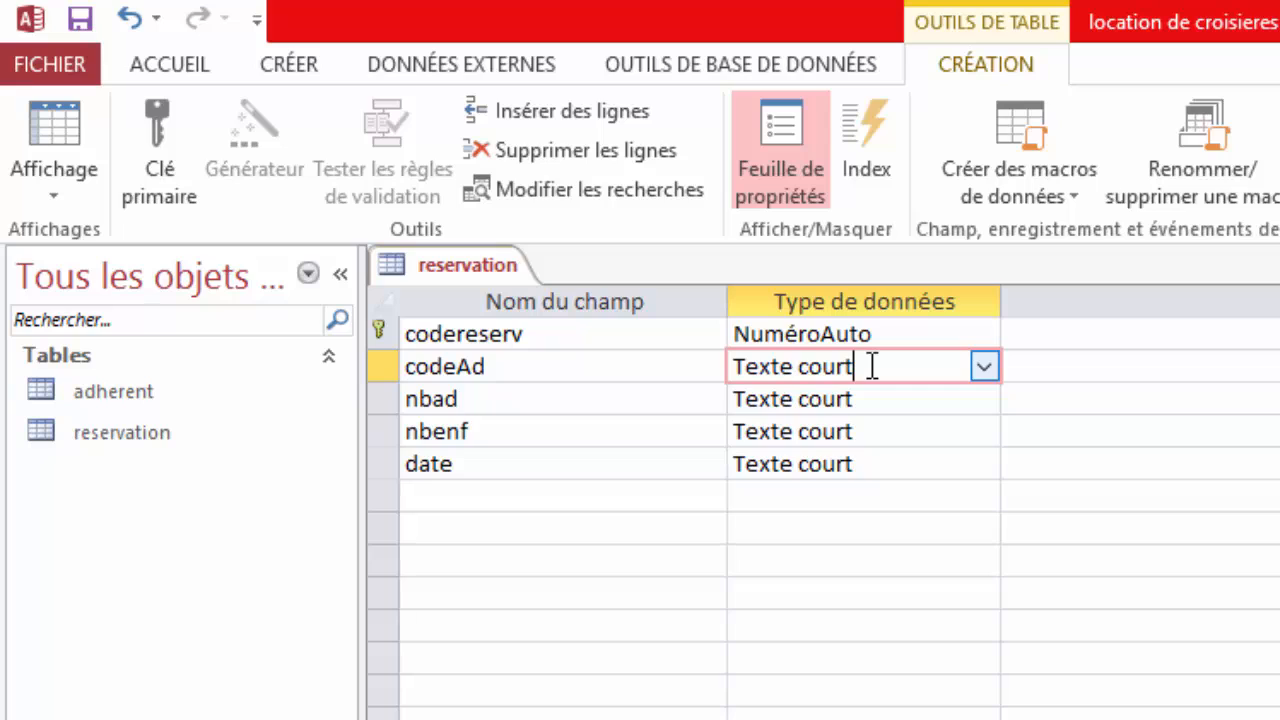
click(380, 370)
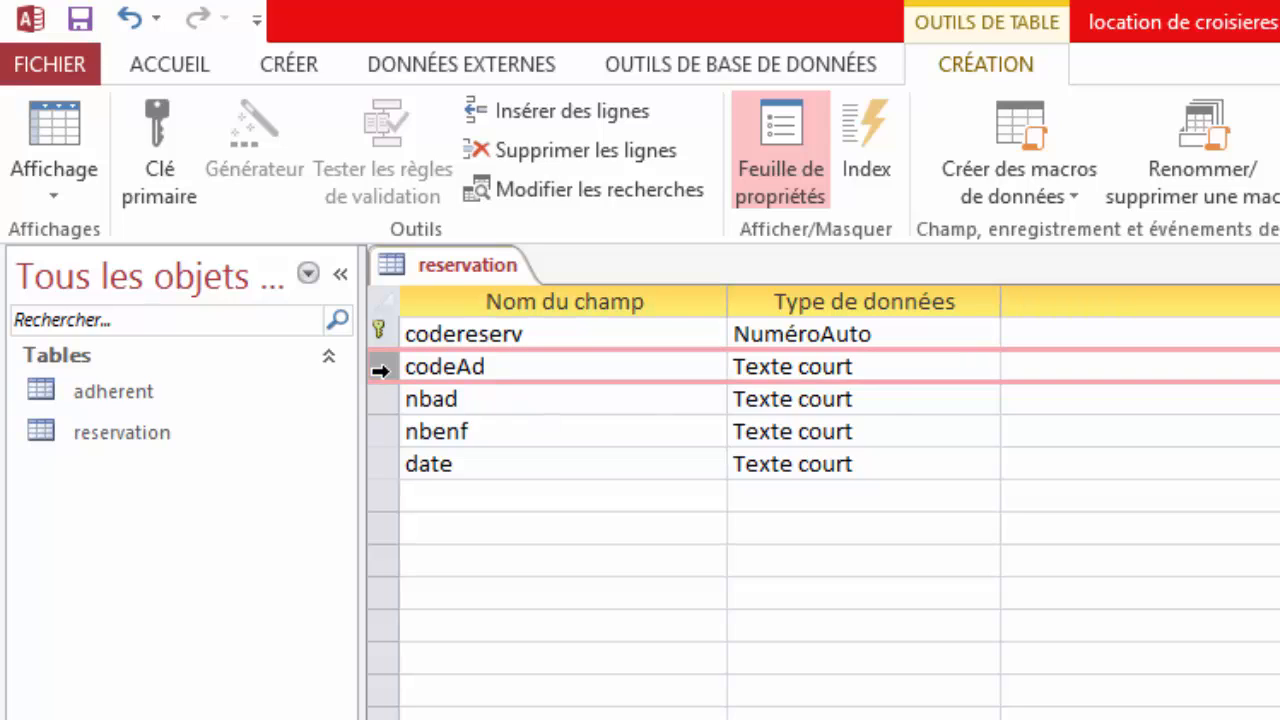
click(457, 268)
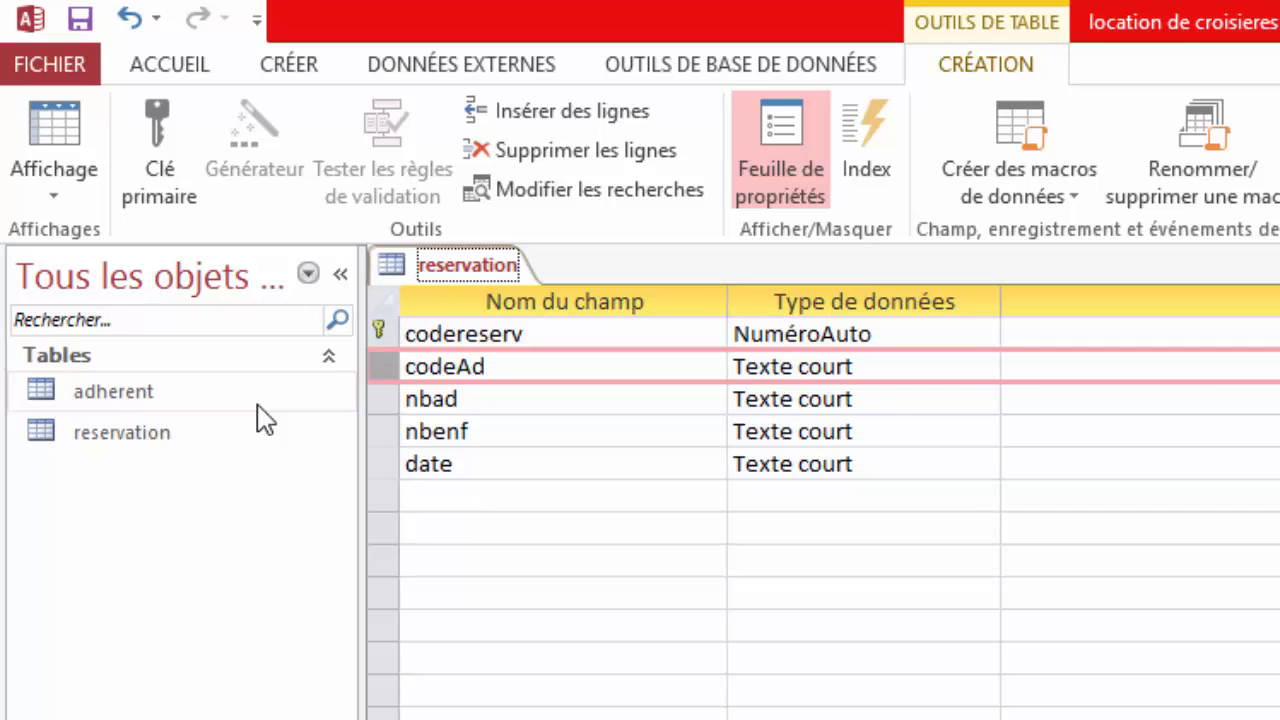
click(155, 395)
right_click(155, 398)
click(210, 451)
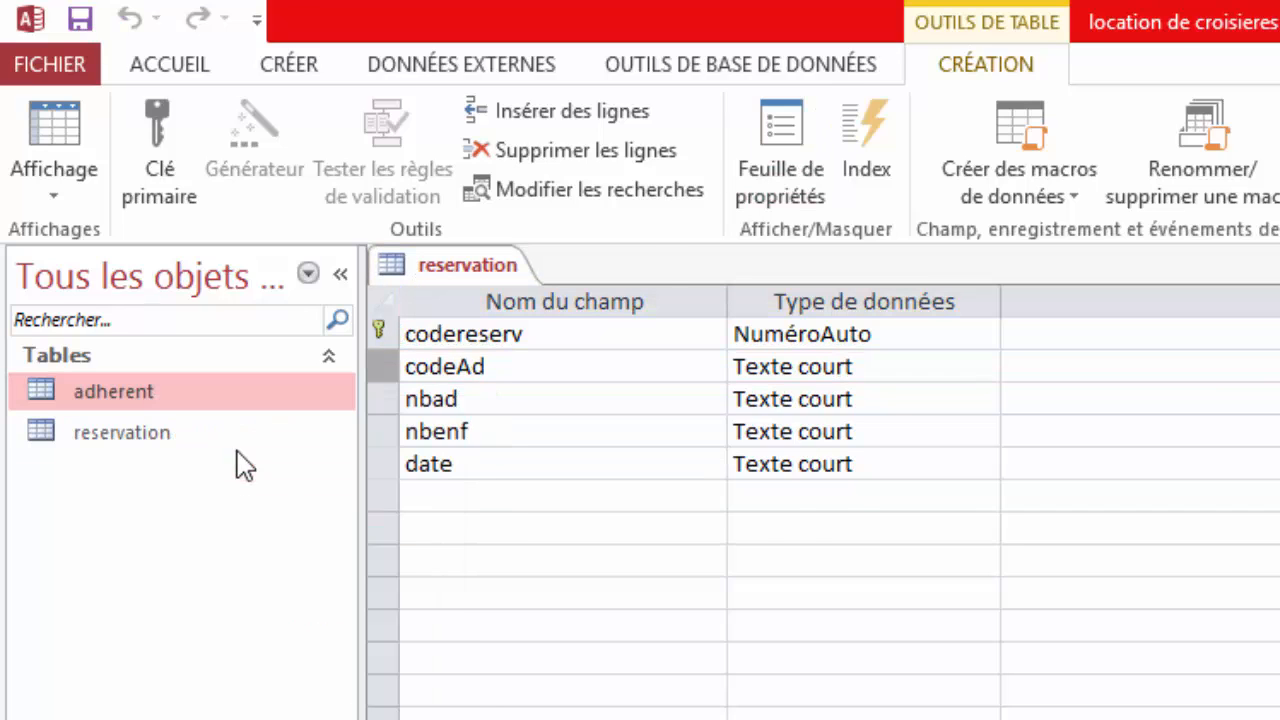
click(382, 331)
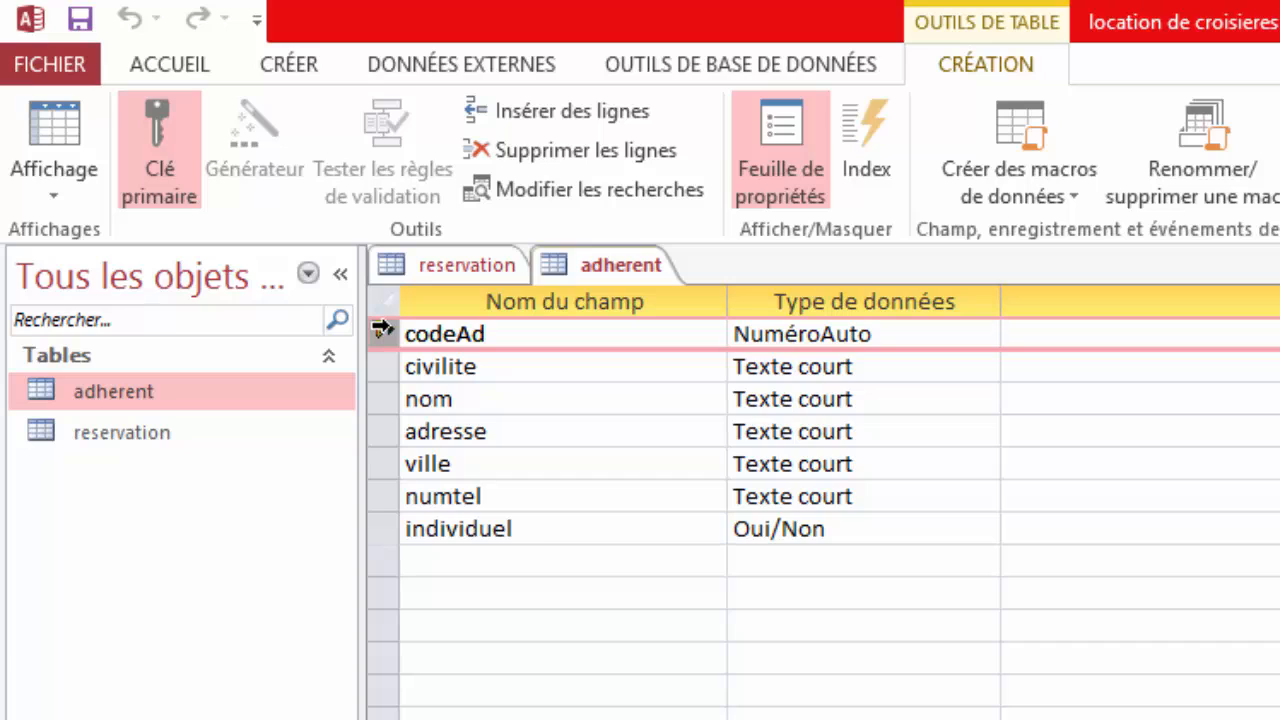
click(776, 340)
Set the data type of the codeAd, nbad and nbenf fields in the reservation table to Numérique.
click(490, 268)
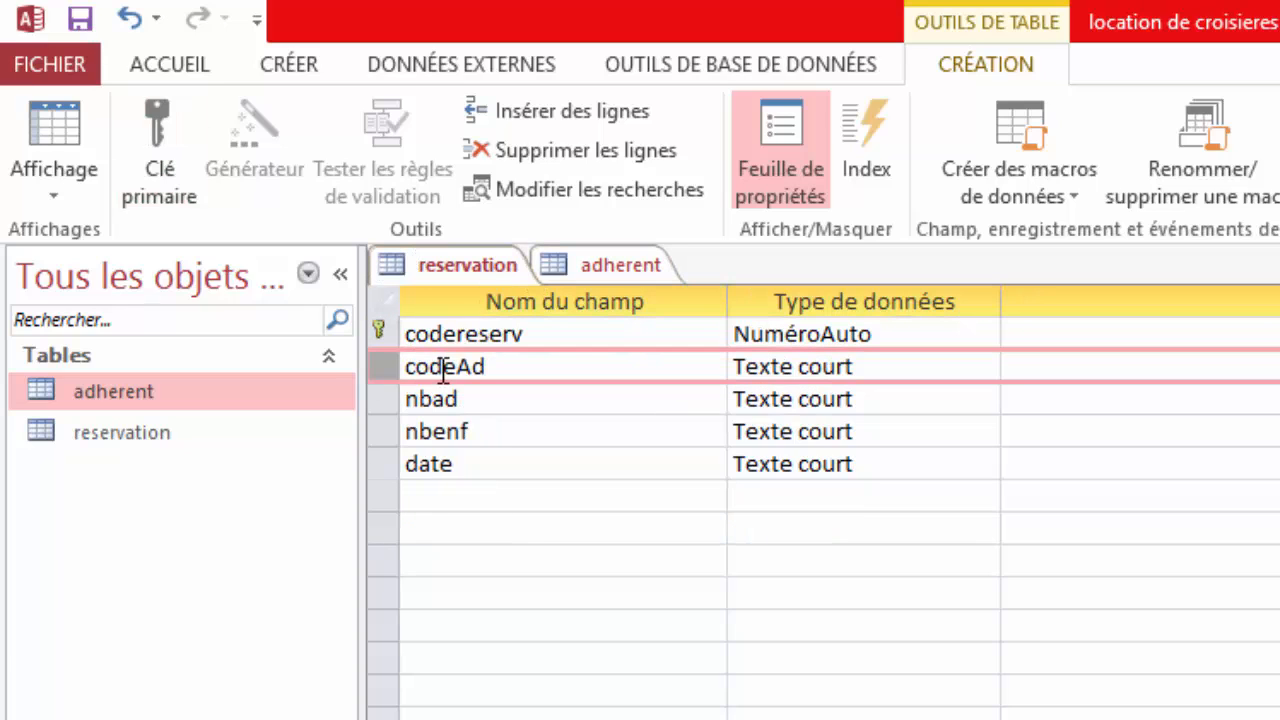
click(846, 364)
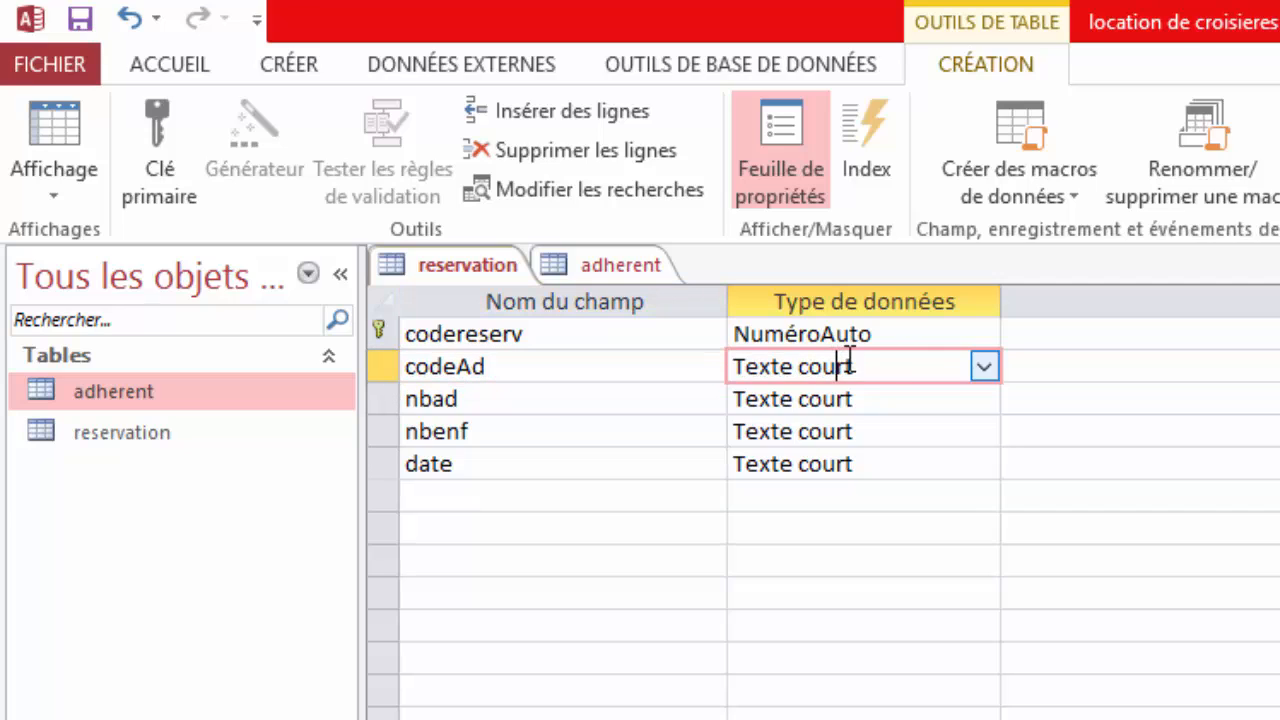
click(984, 366)
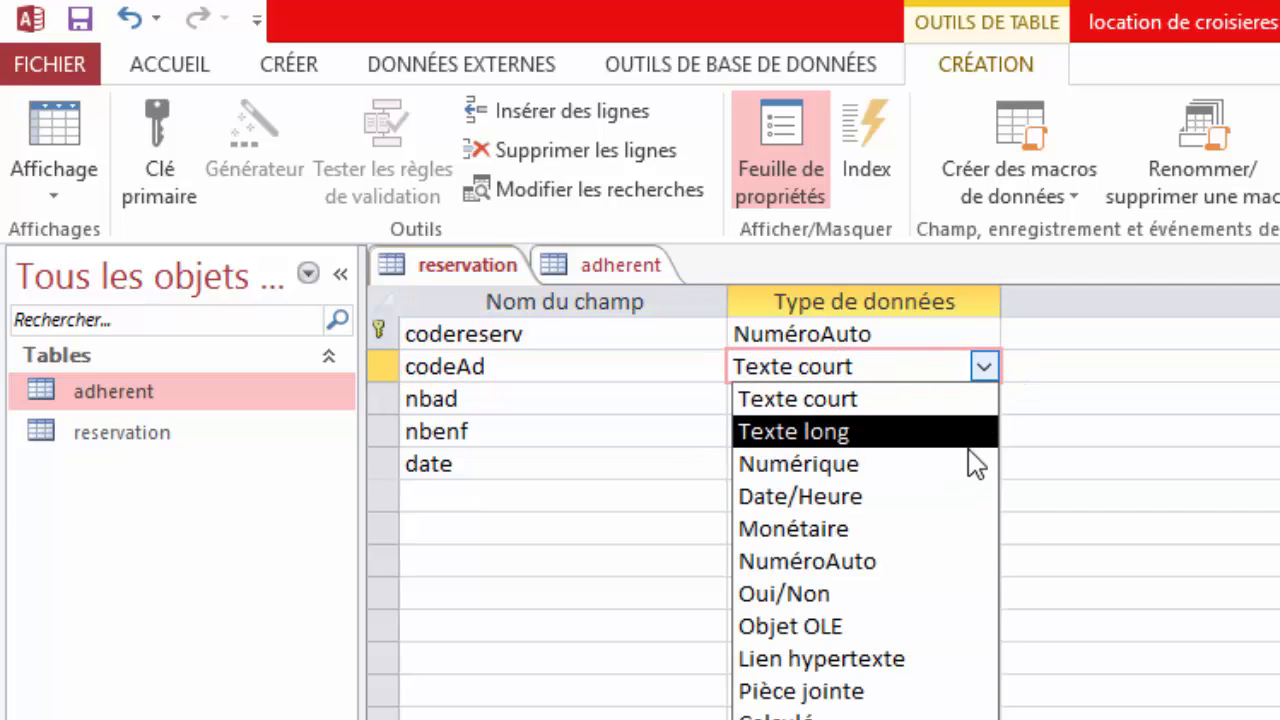
click(941, 470)
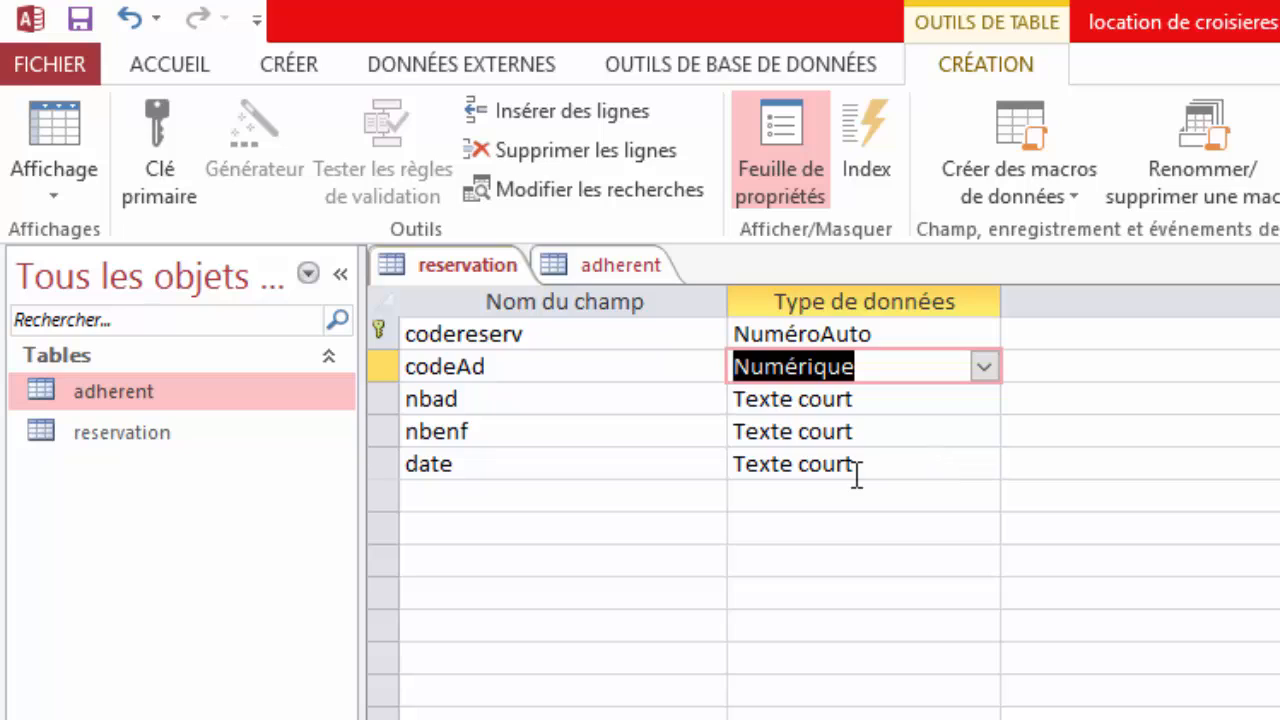
click(877, 401)
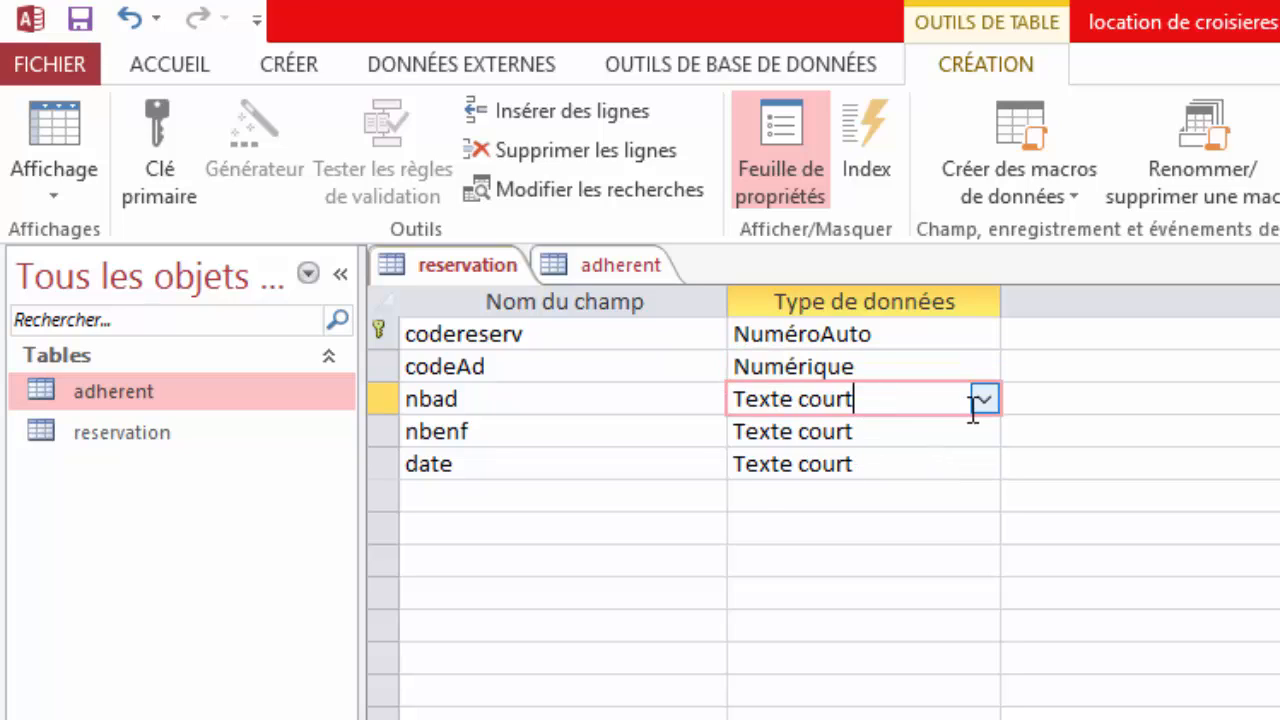
click(989, 404)
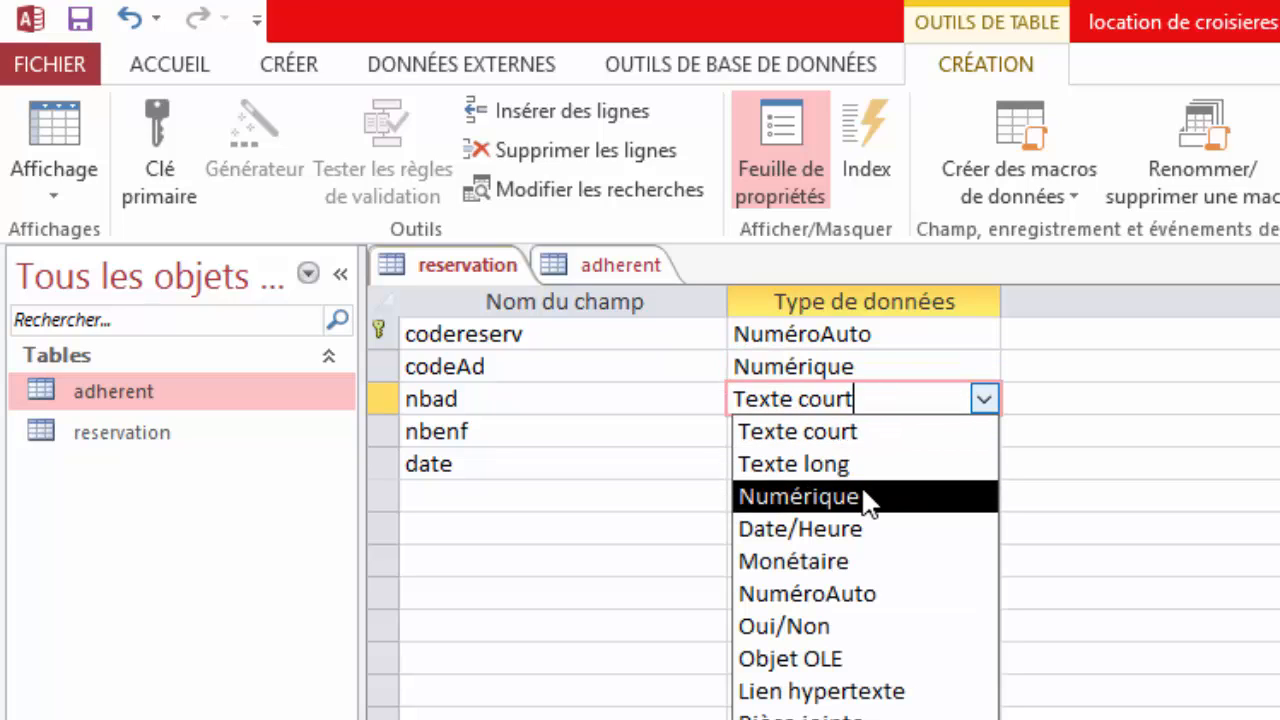
click(866, 497)
click(911, 434)
click(984, 434)
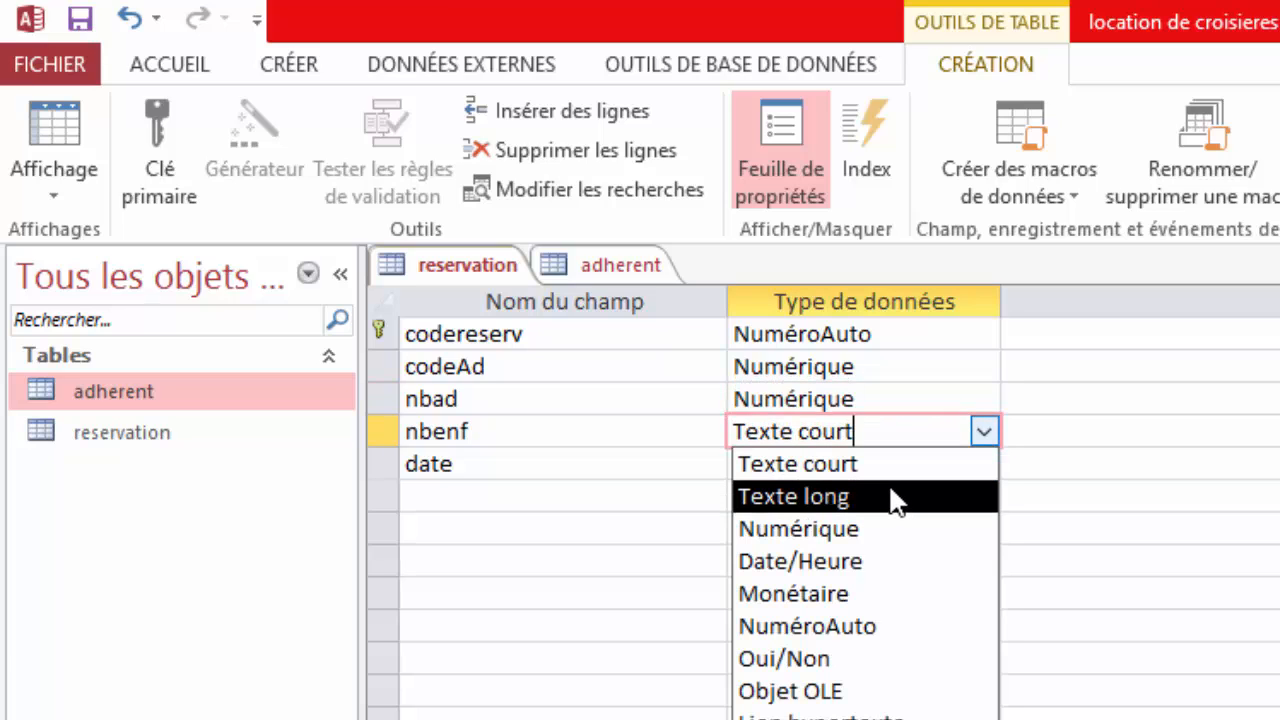
click(871, 530)
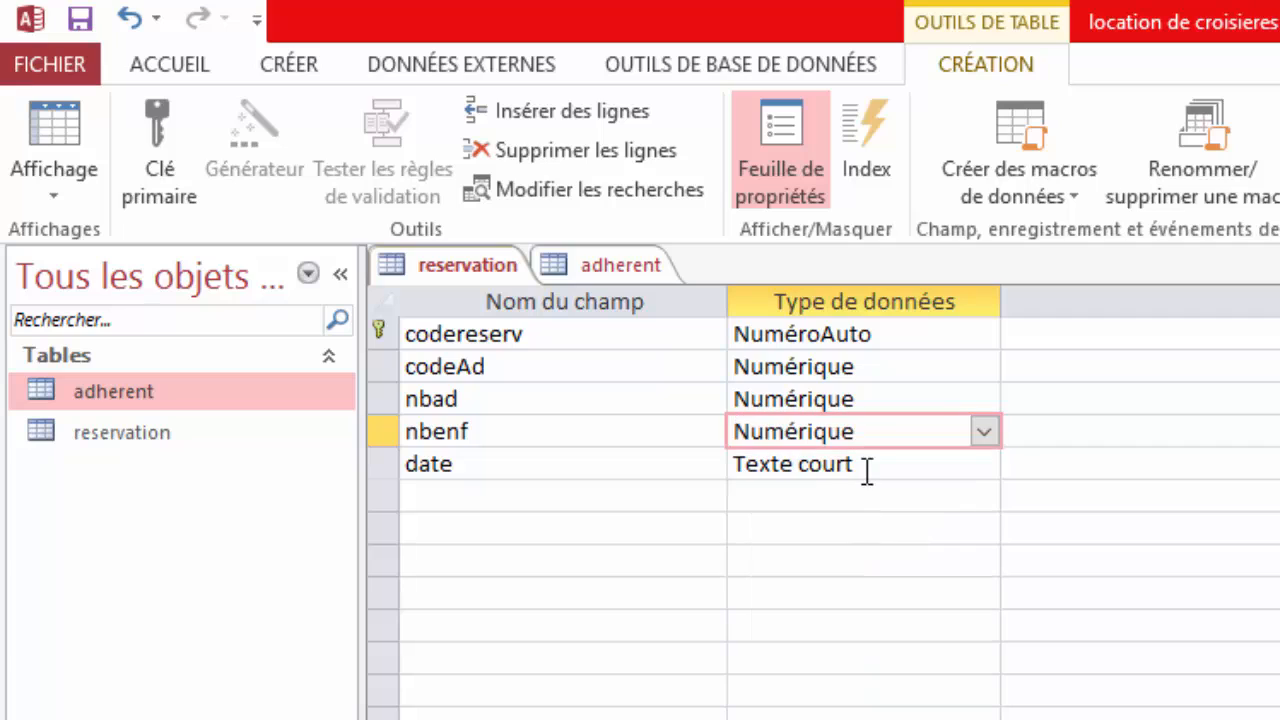
Set the data type of the reservation table's date field to Date/Heure.
click(867, 472)
click(974, 465)
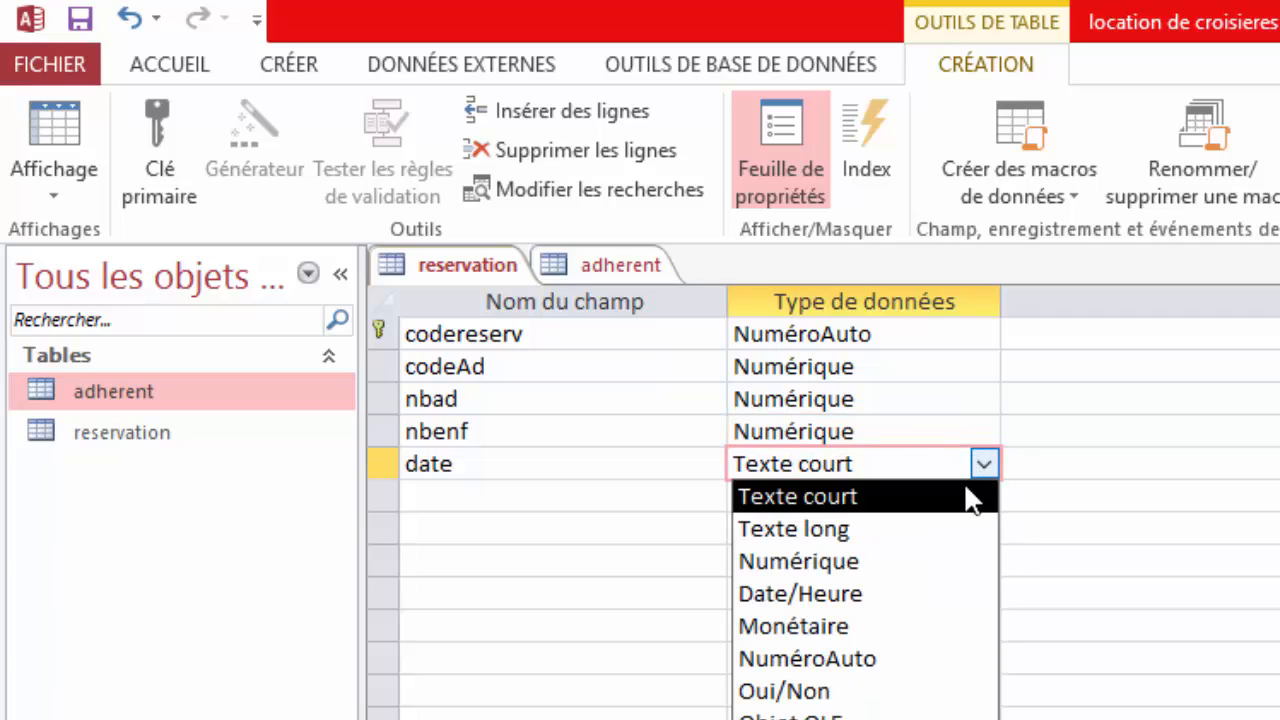
click(955, 596)
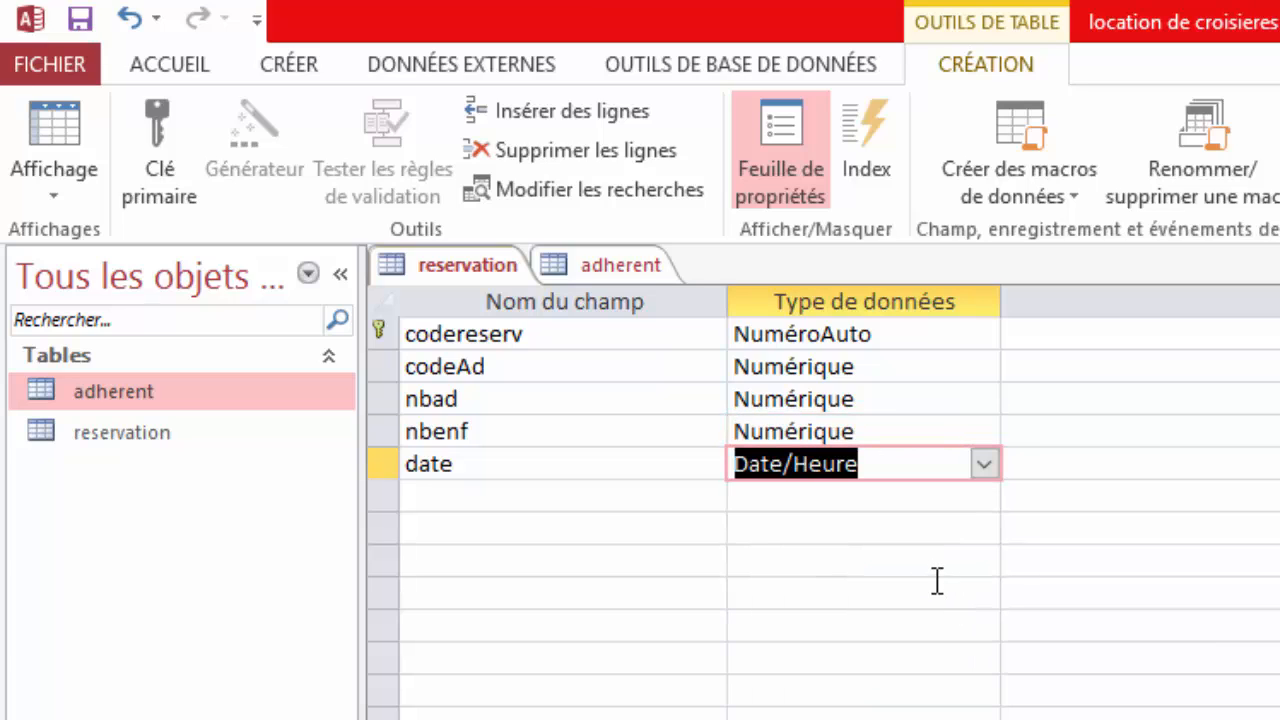
Save the reservation table design and close all open tables.
right_click(468, 276)
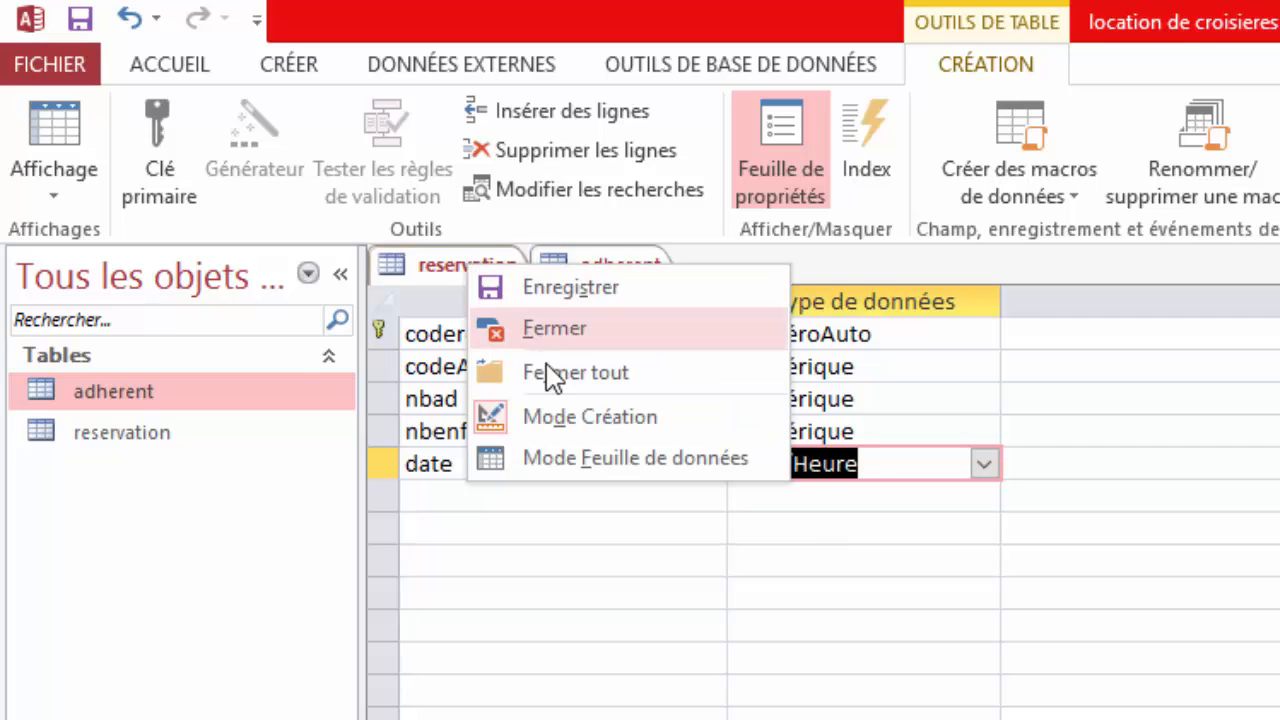
click(567, 292)
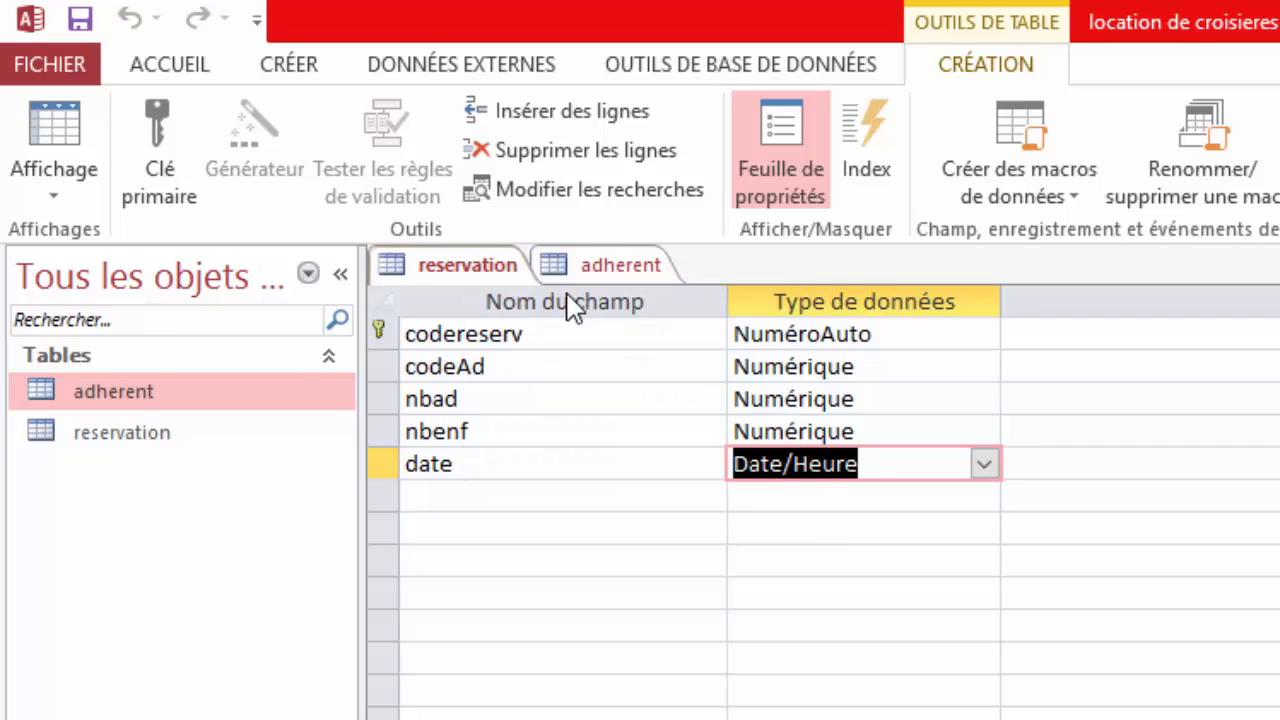
right_click(483, 276)
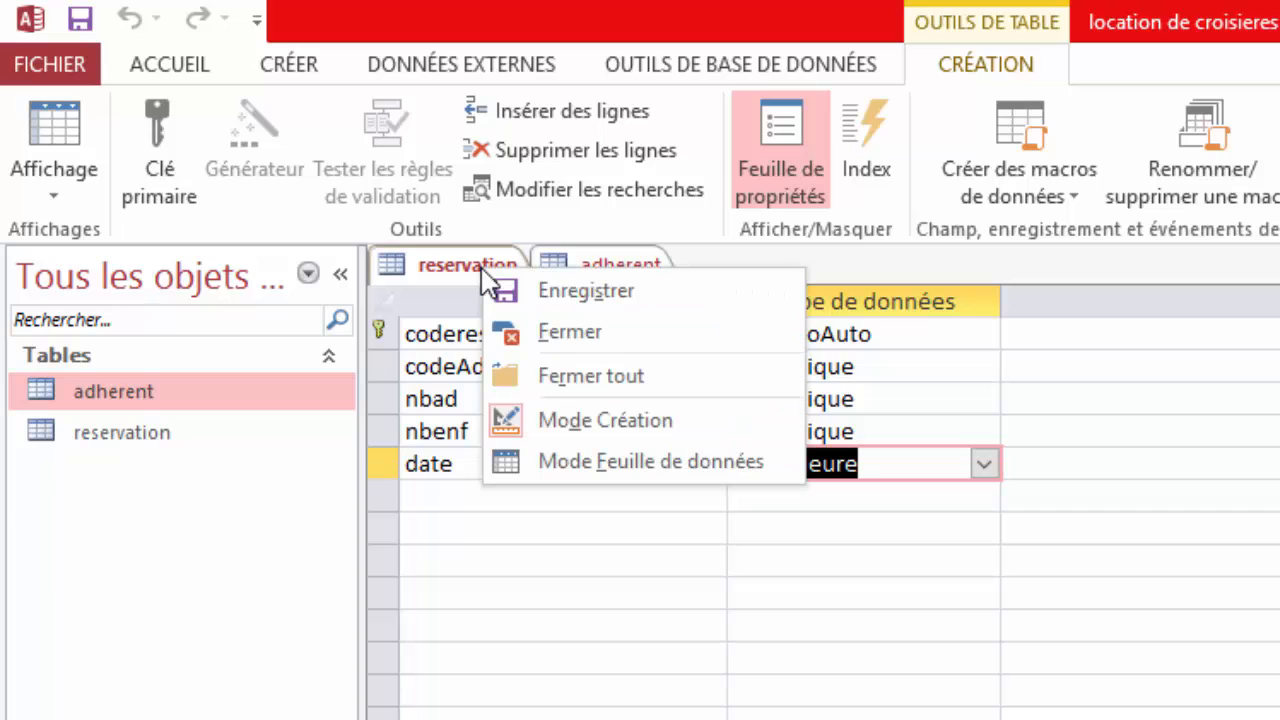
click(598, 380)
click(148, 430)
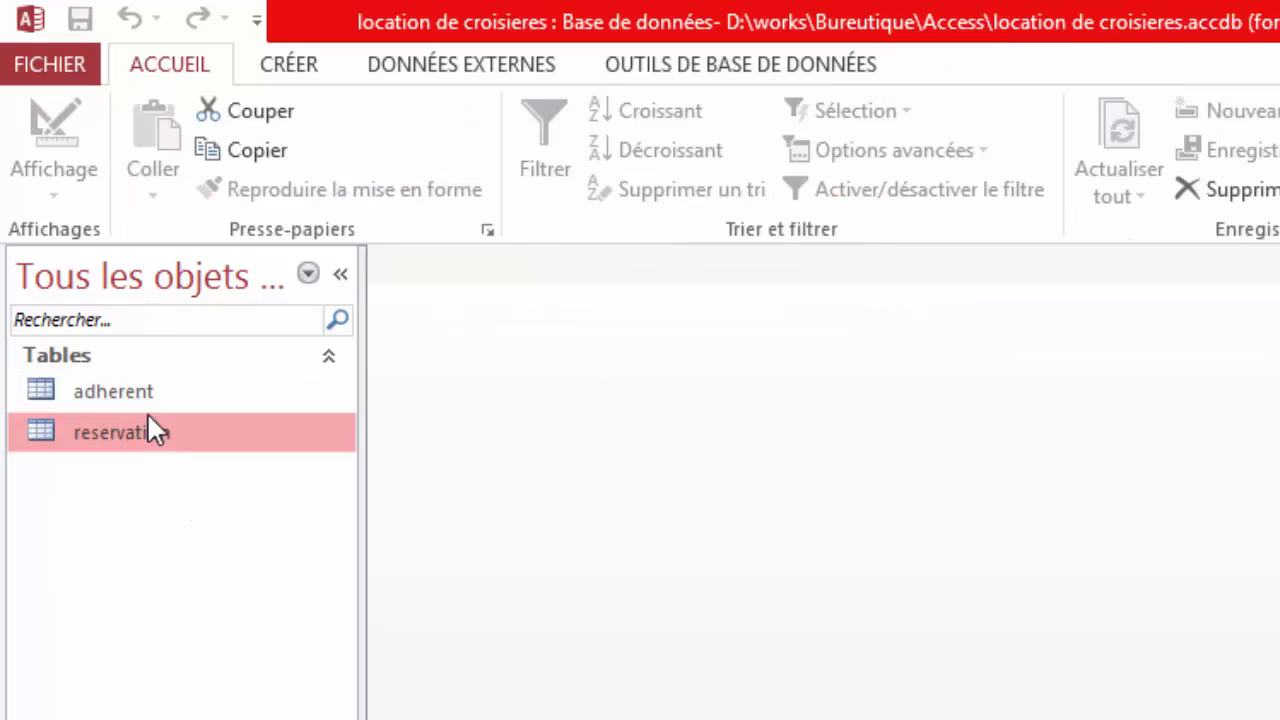
click(147, 405)
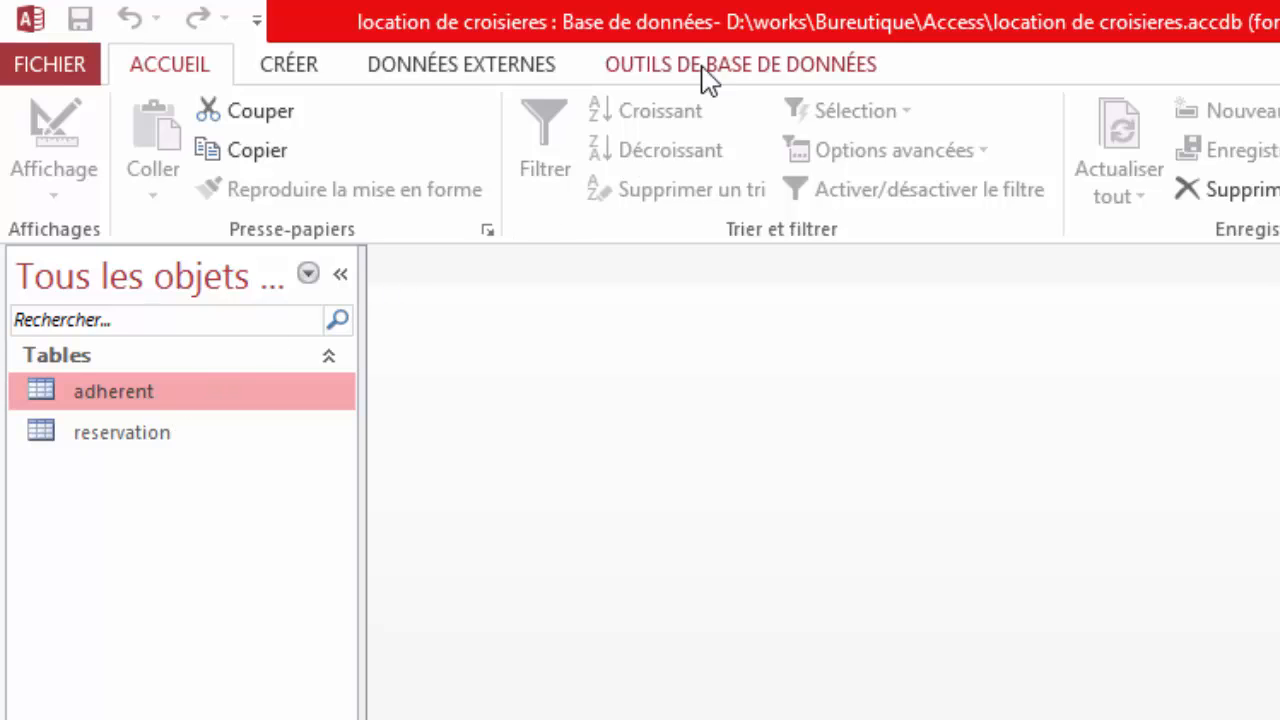
Open the database relationships and add the adherent and reservation tables to the layout.
click(726, 75)
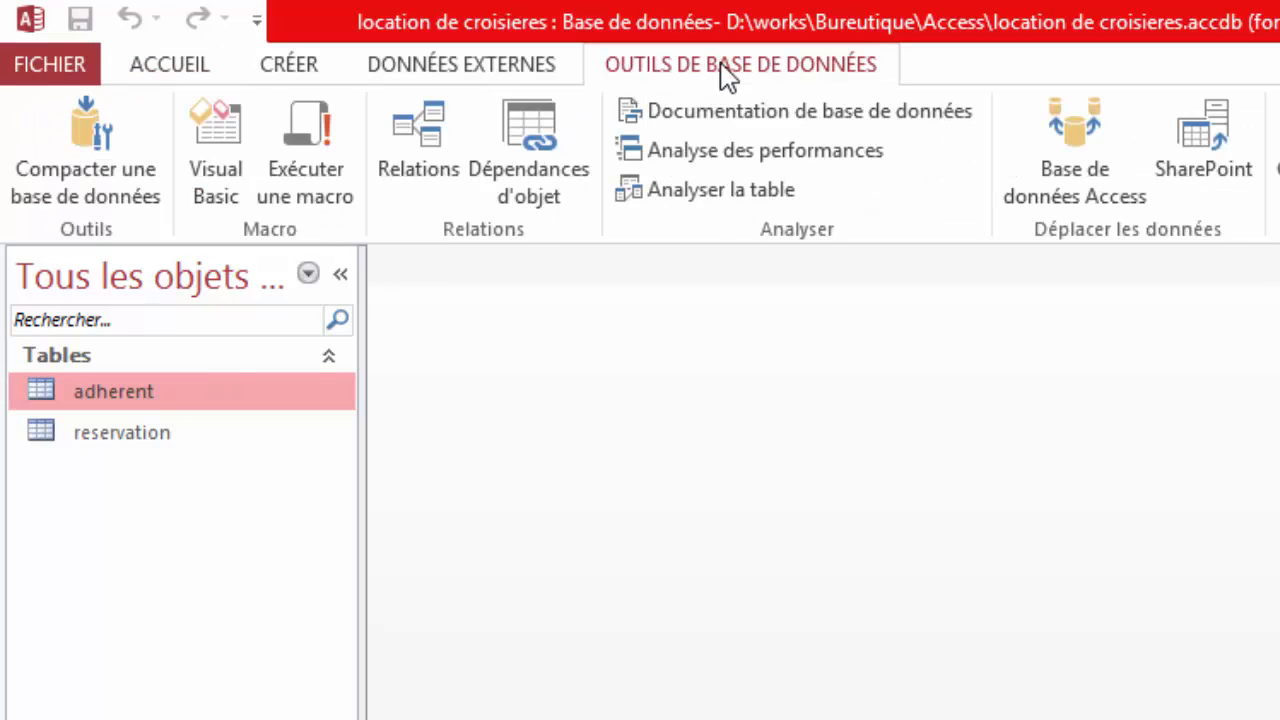
click(418, 165)
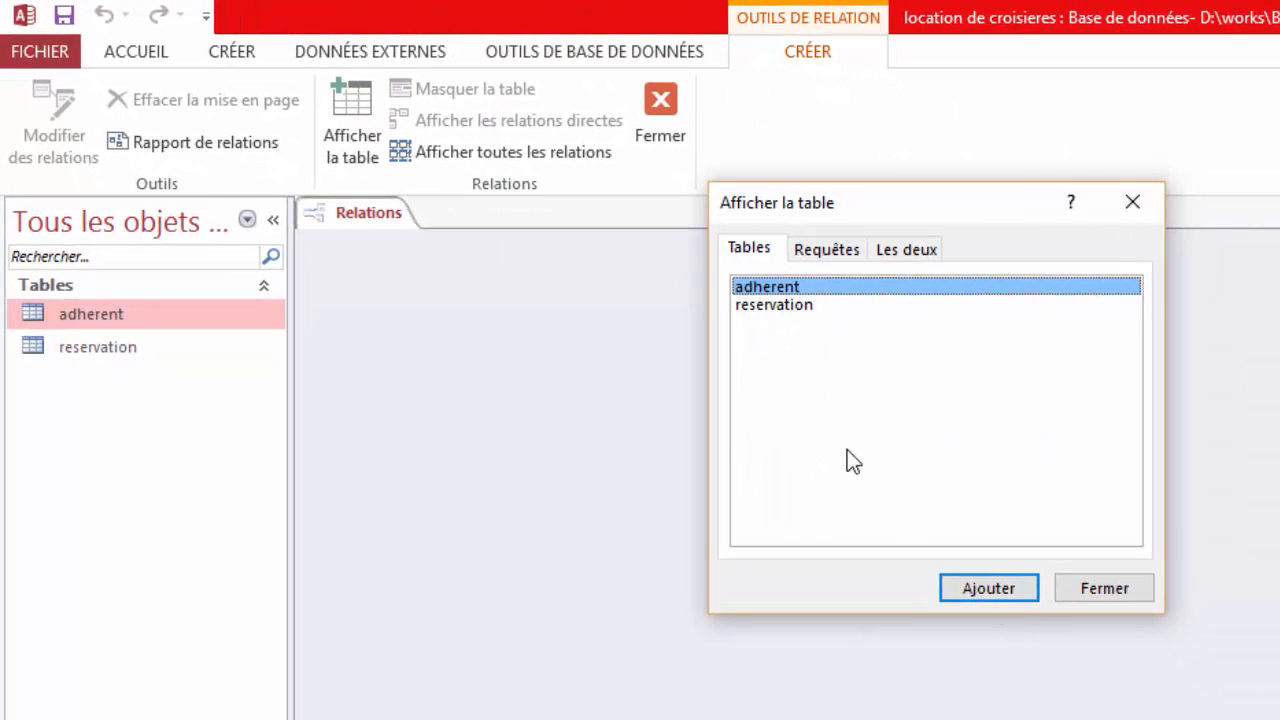
drag(847, 450, 802, 270)
click(986, 587)
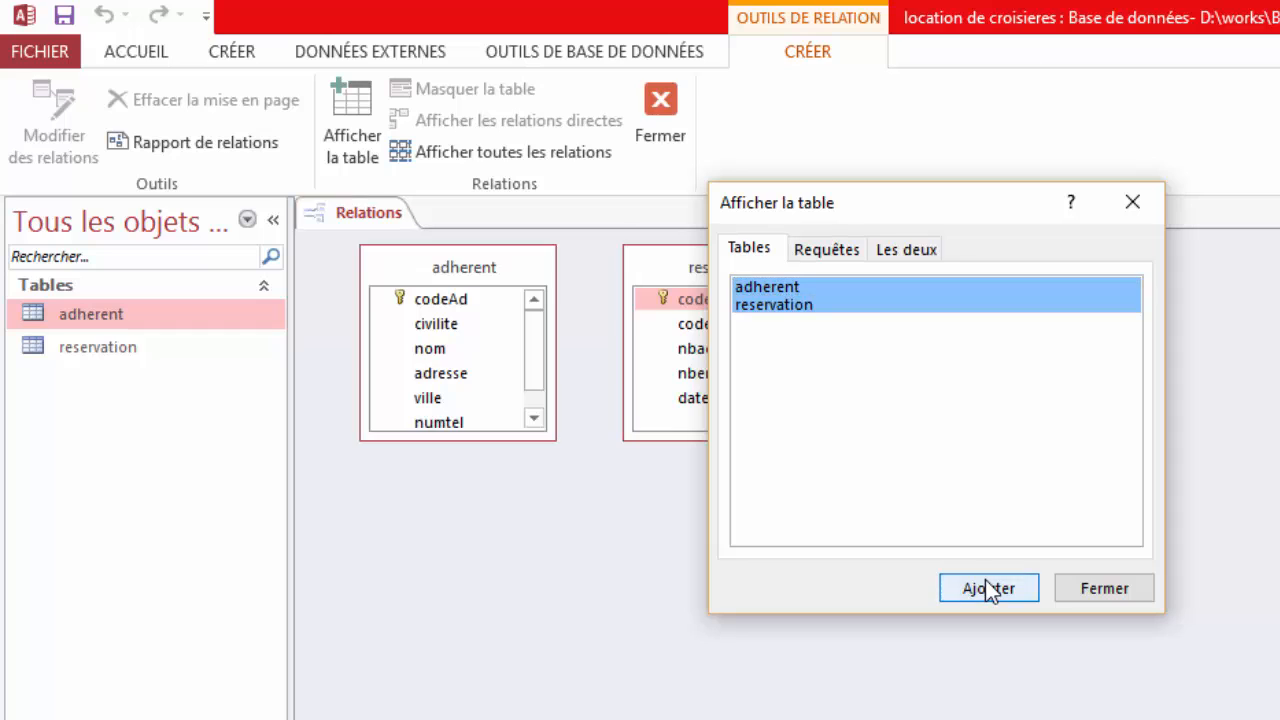
click(1103, 596)
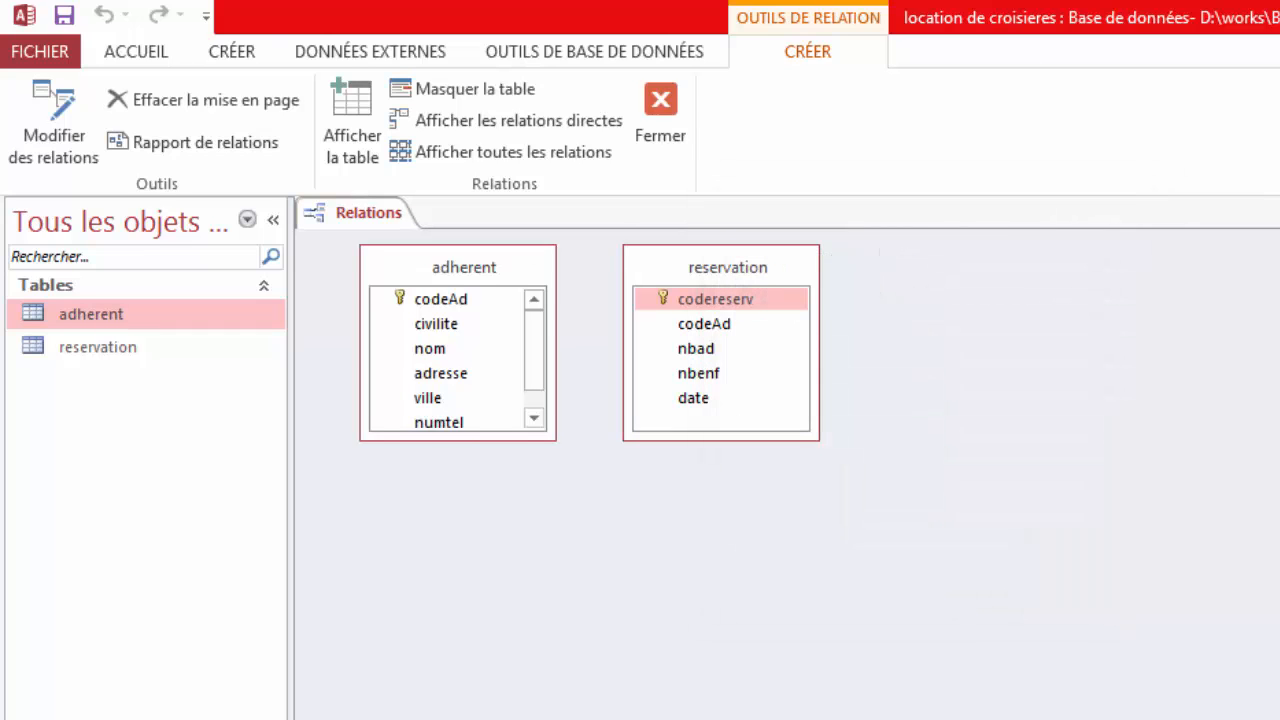
Create a one-to-many relationship between adherent and reservation on codeAd, enforcing referential integrity with cascading field updates.
key(alt+Tab)
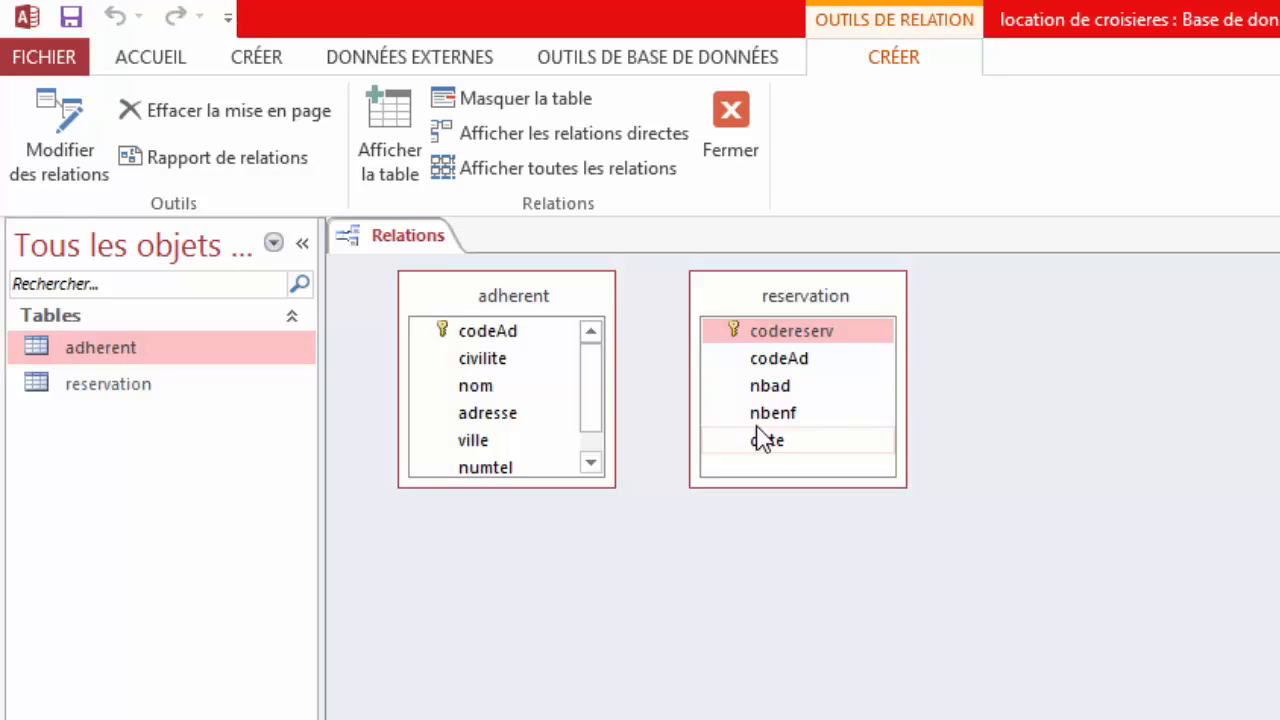
click(764, 362)
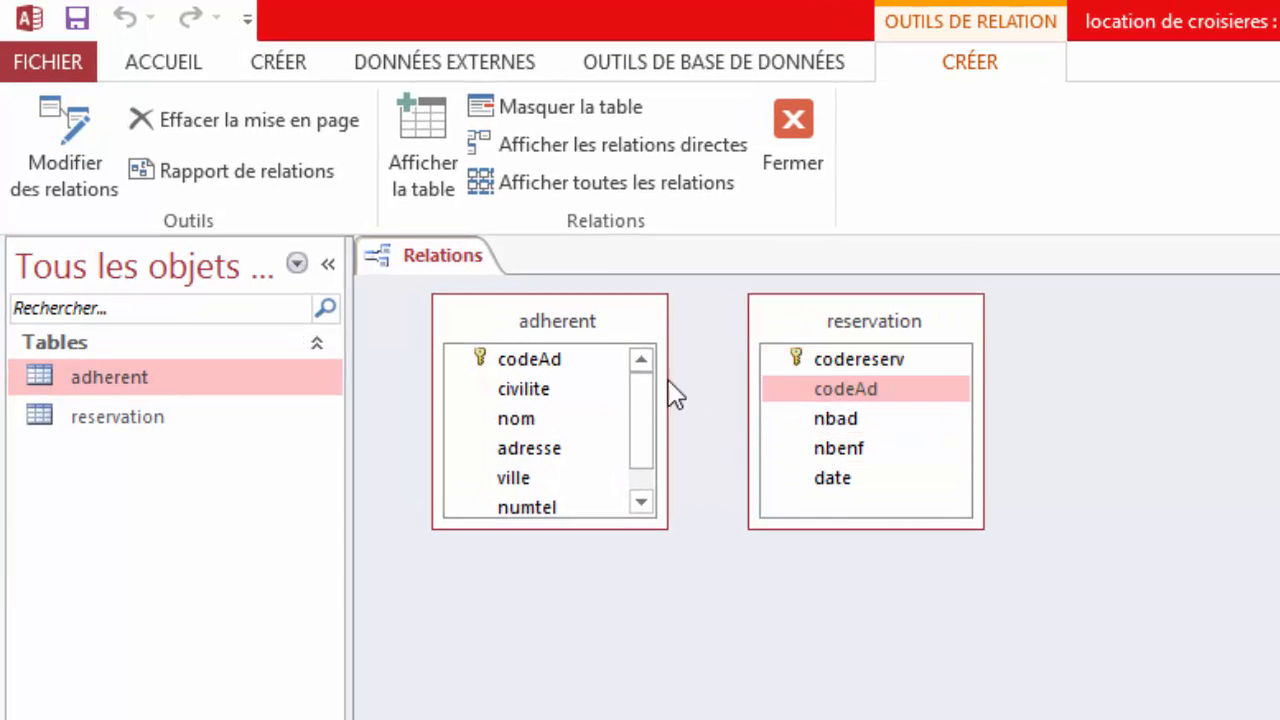
mouse_move(560, 371)
mouse_down()
mouse_move(866, 400)
mouse_move(820, 380)
mouse_move(543, 359)
mouse_up()
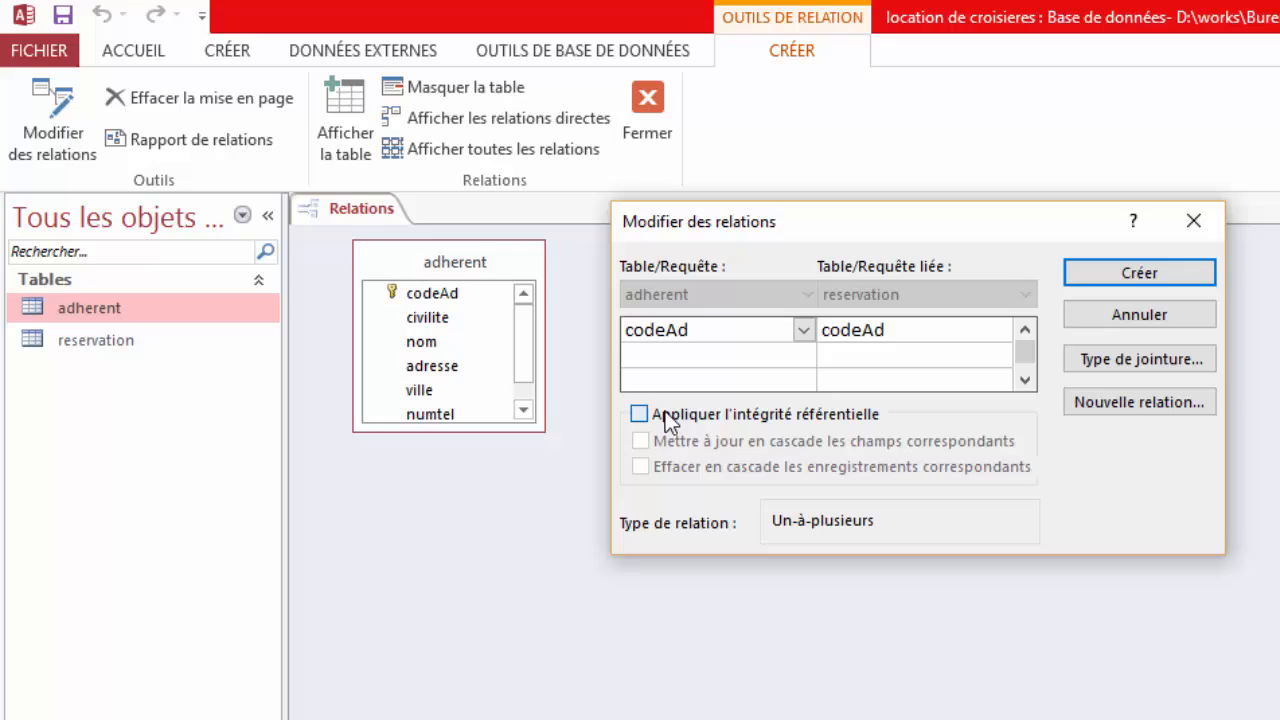
click(665, 413)
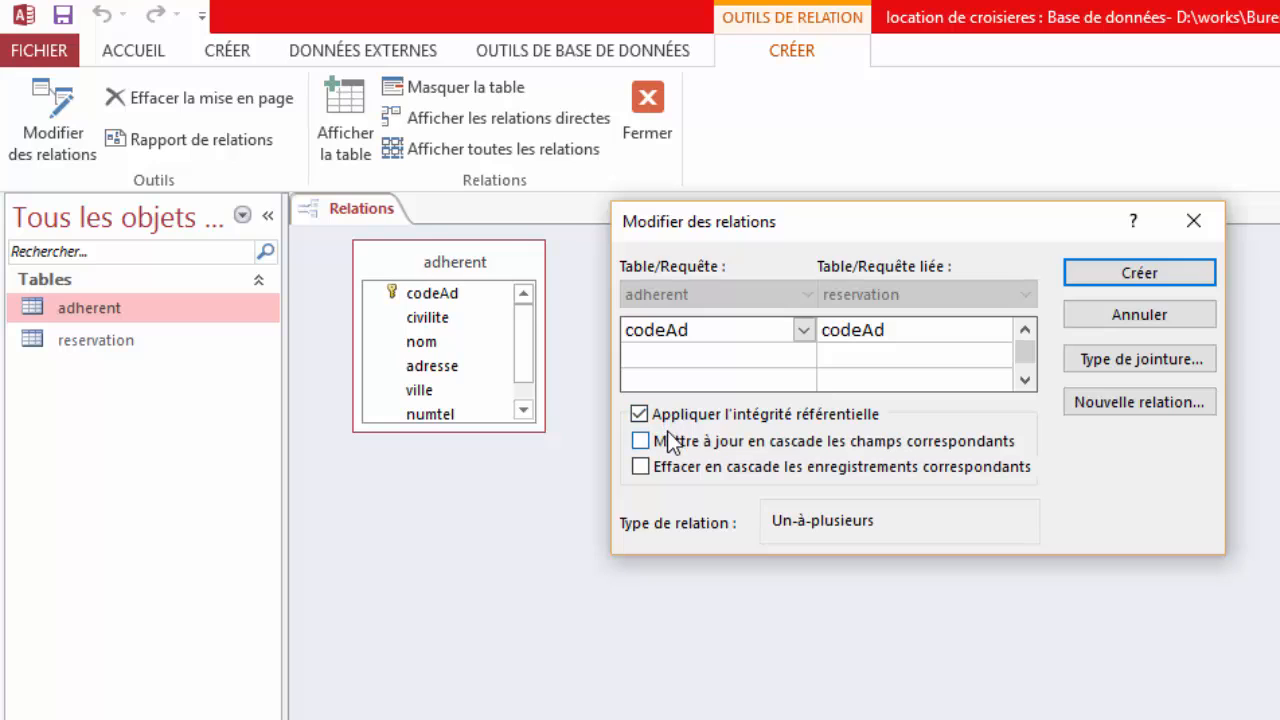
click(666, 440)
click(1115, 277)
click(760, 249)
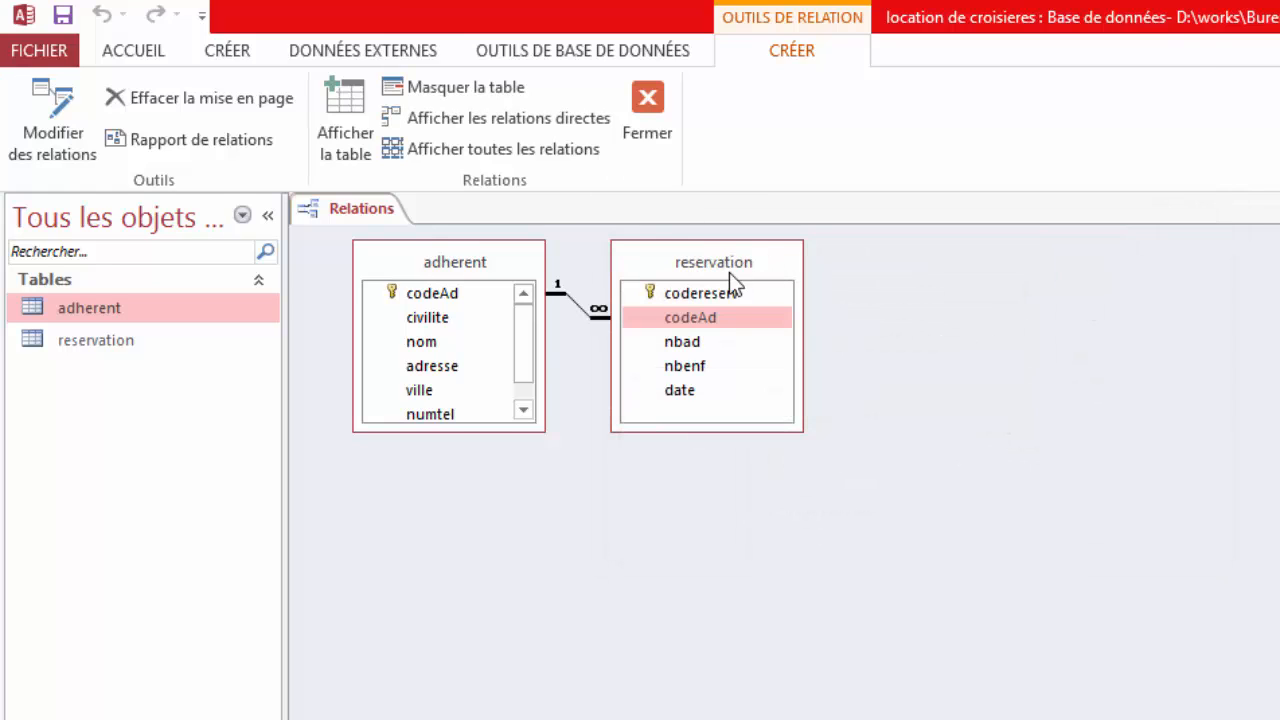
drag(729, 272, 849, 368)
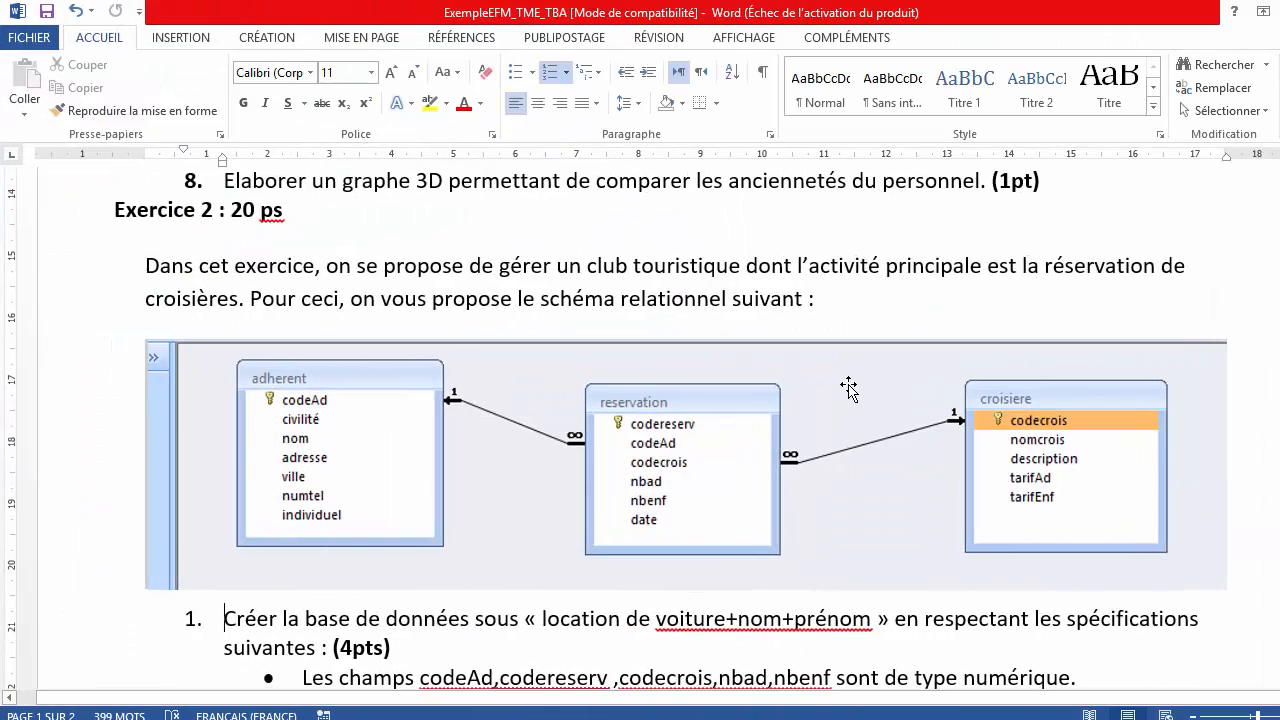
Switch to the Word exercise and review the field type specifications, field property changes and the tasks that follow.
scroll(705, 432, down, 3)
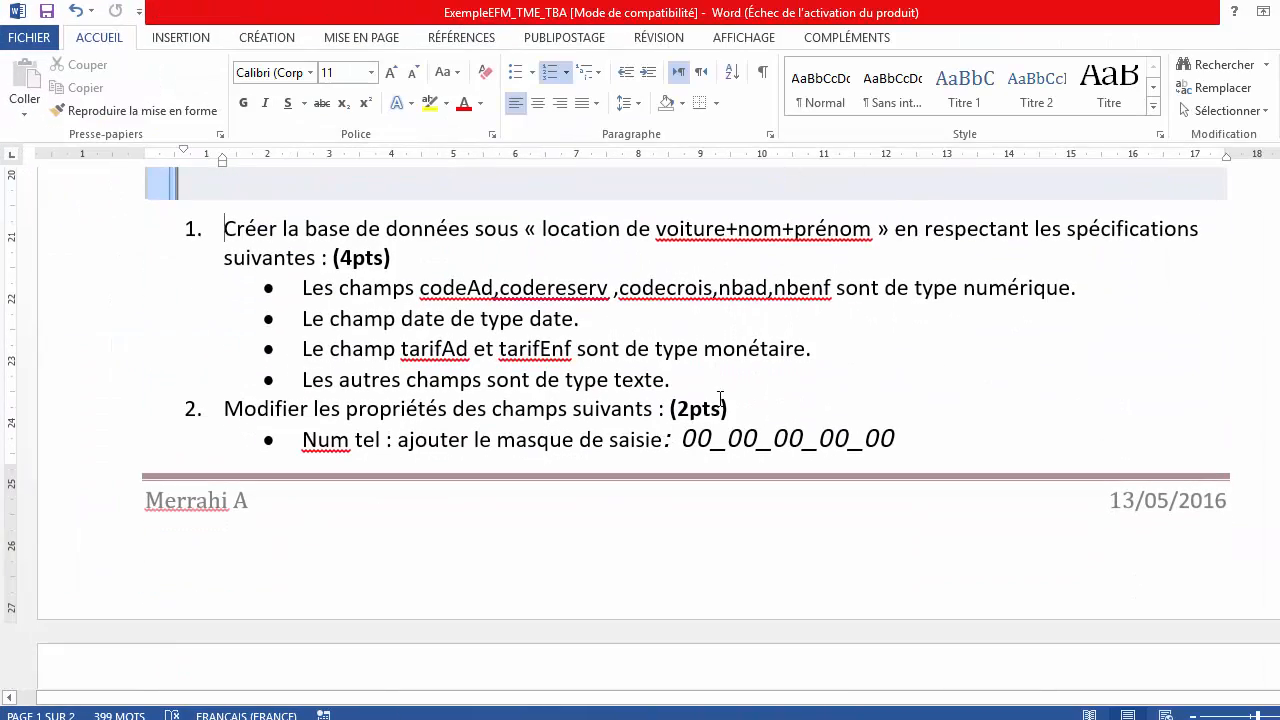
drag(700, 382, 312, 286)
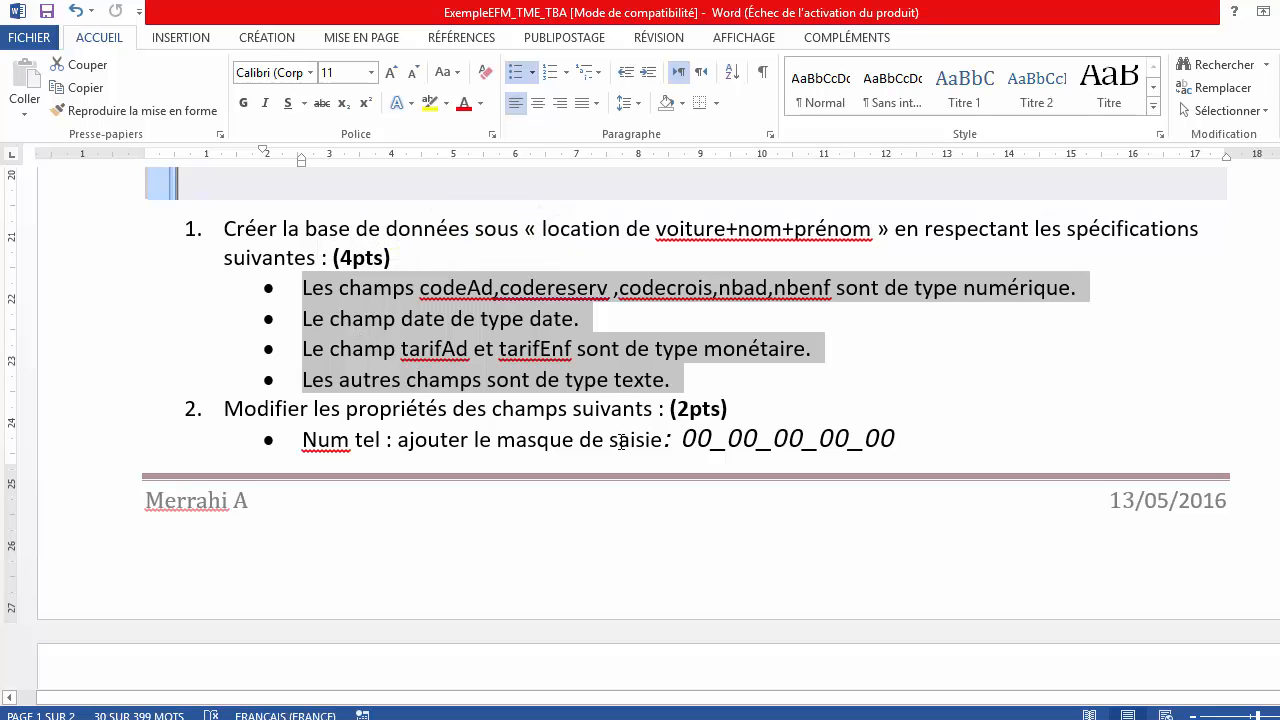
scroll(621, 441, down, 5)
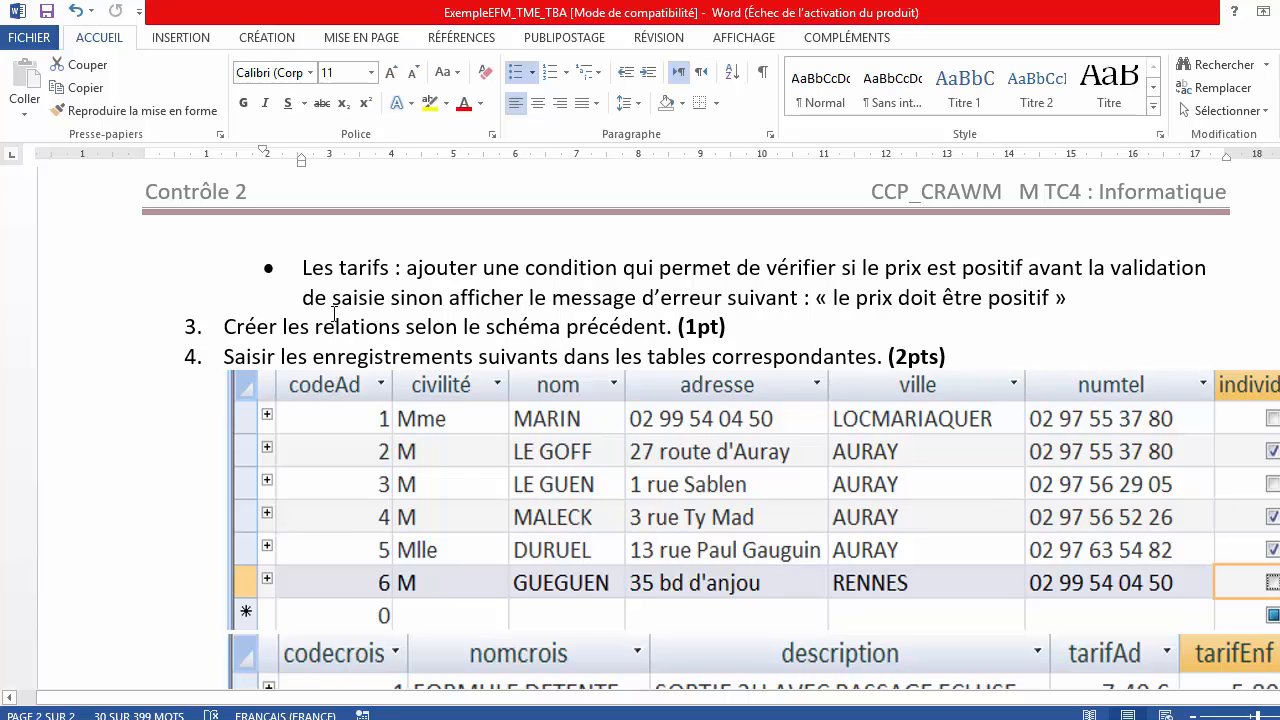
Highlight the relations task in the Word exercise and place the document side by side with the Access database.
click(368, 327)
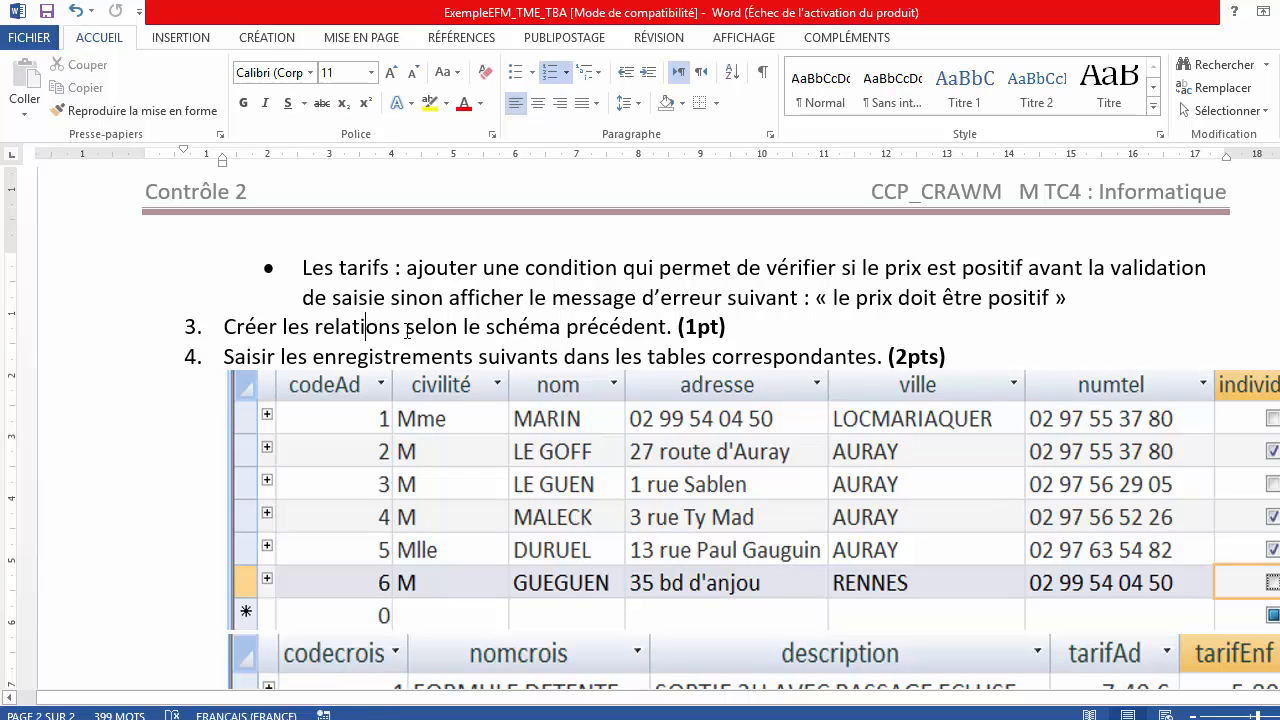
drag(245, 329, 665, 328)
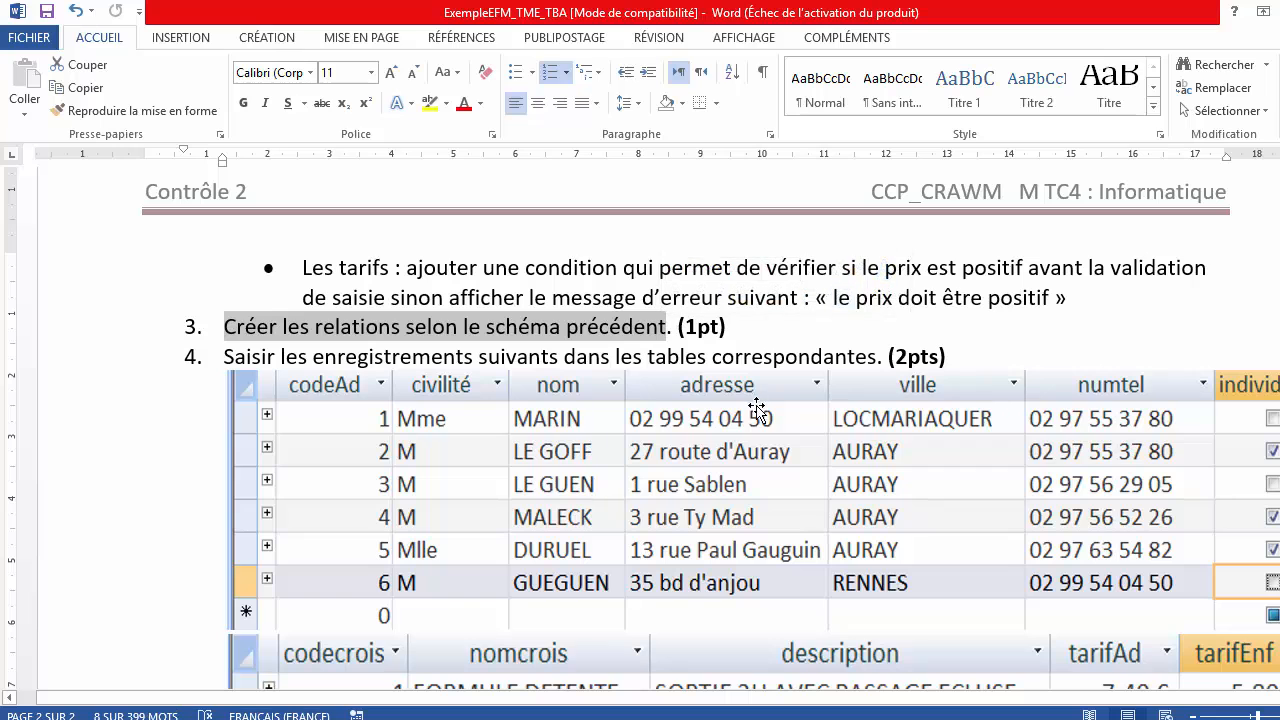
scroll(998, 549, down, 1)
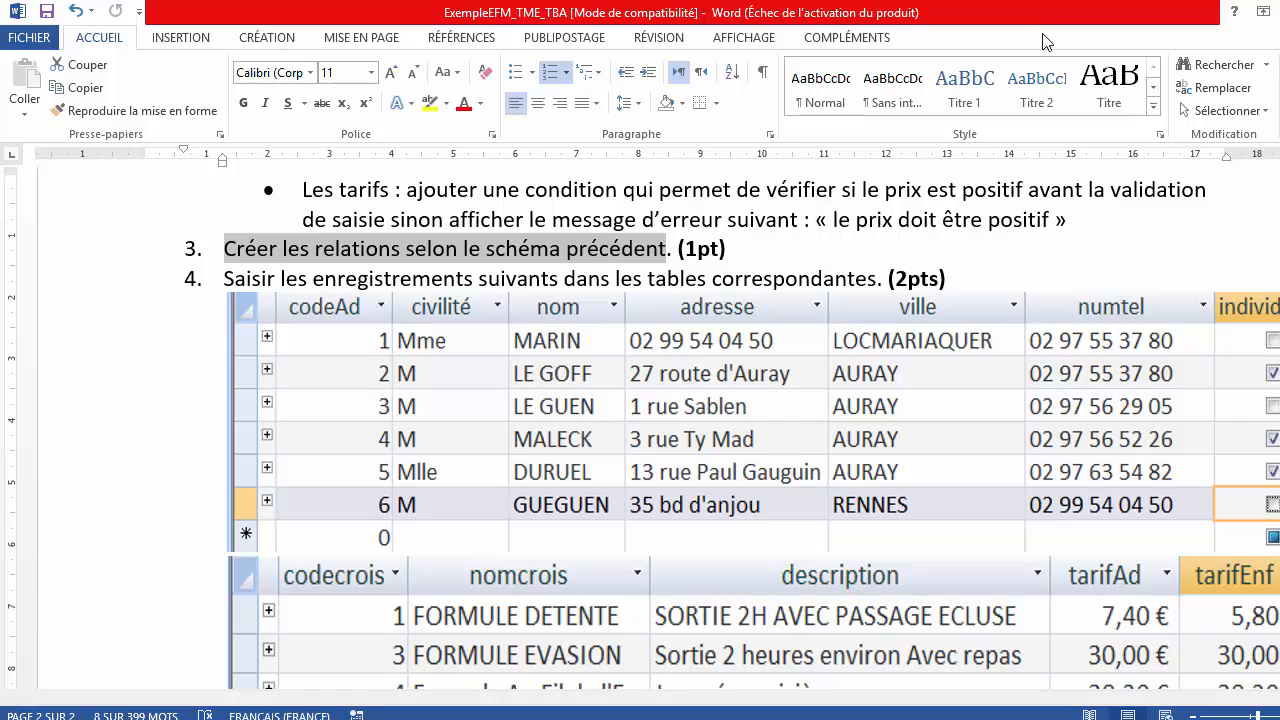
drag(1041, 17, 1279, 22)
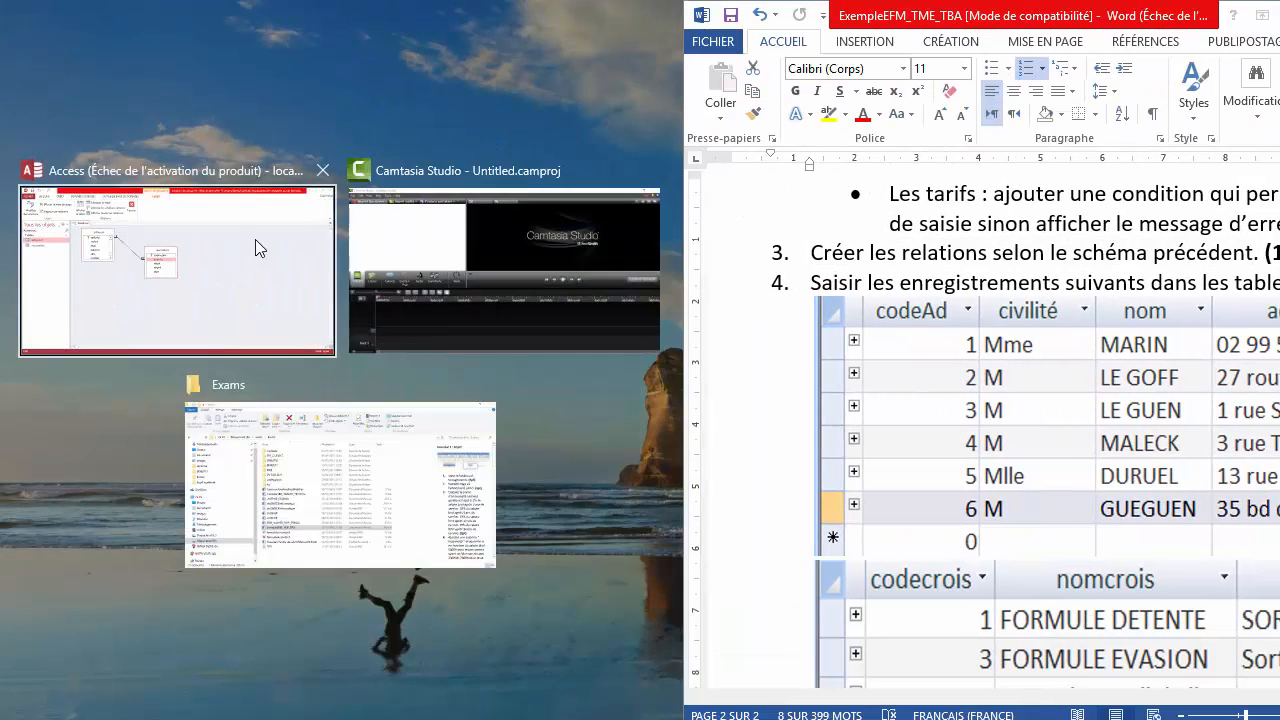
click(255, 242)
Save the relationships layout and close all open database objects.
right_click(255, 168)
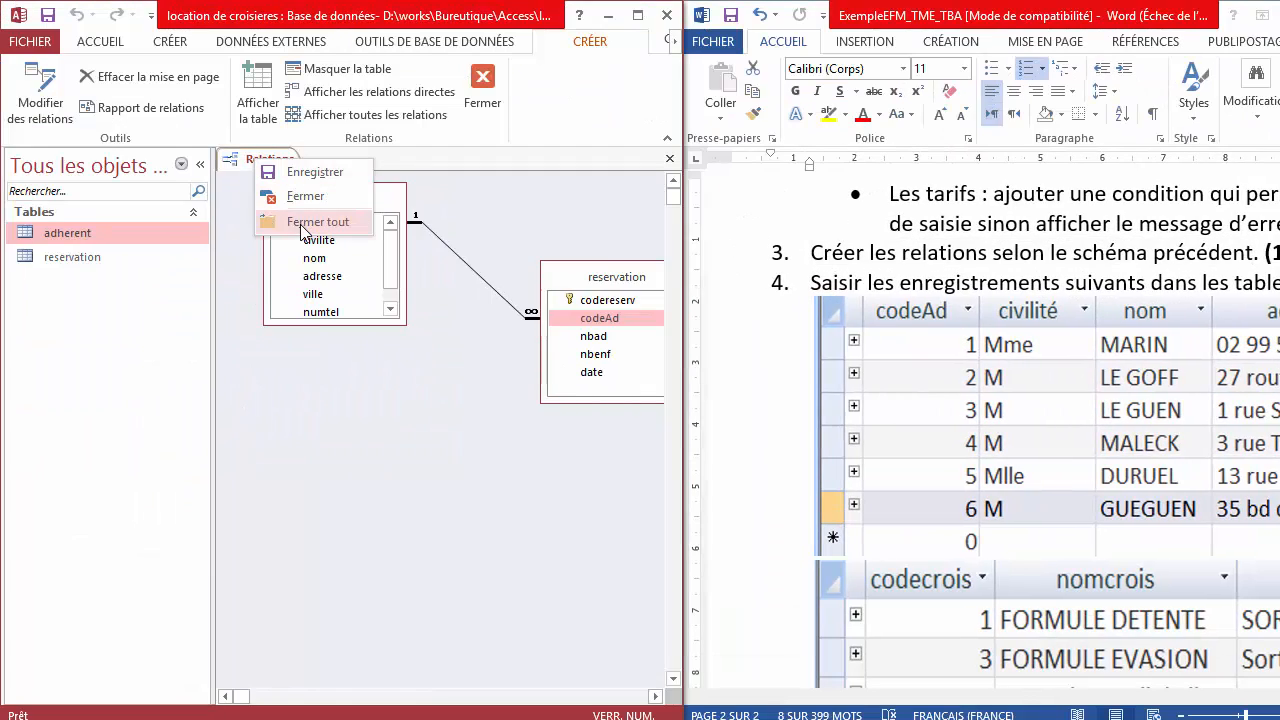
click(303, 183)
right_click(270, 159)
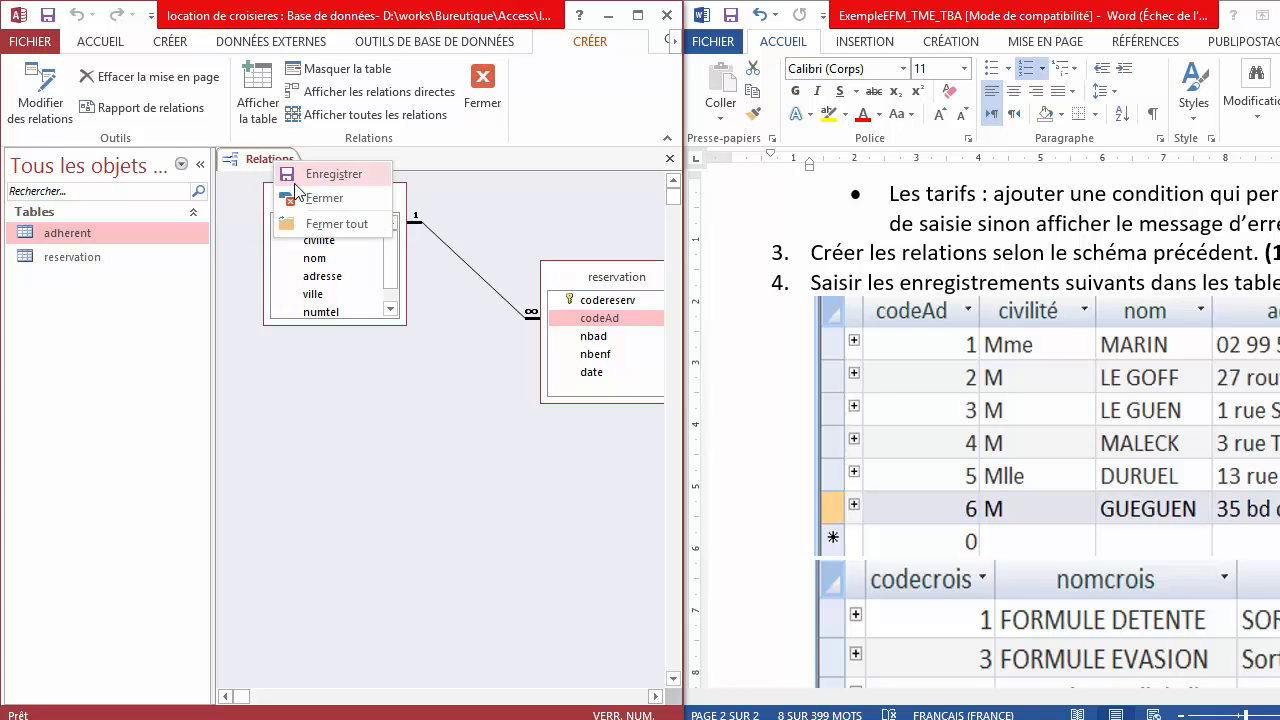
click(307, 224)
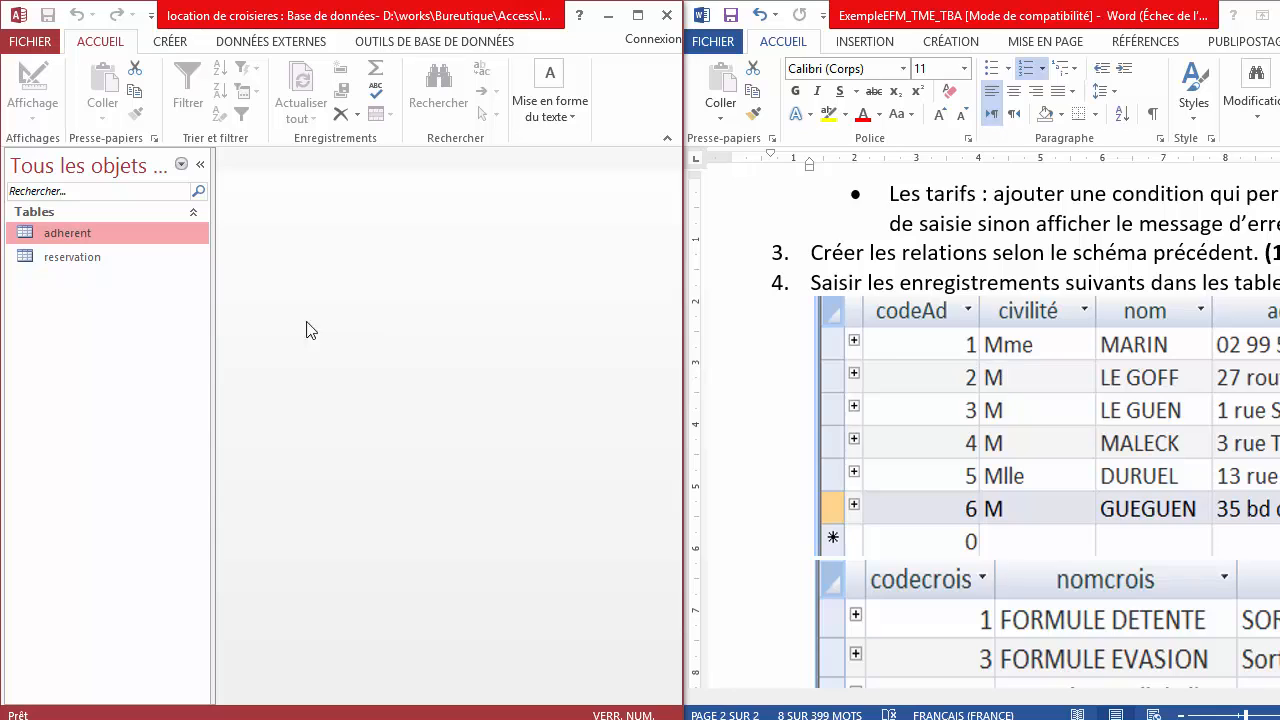
Open the adherent table for data entry and start the first record with M. as its civilite.
right_click(112, 243)
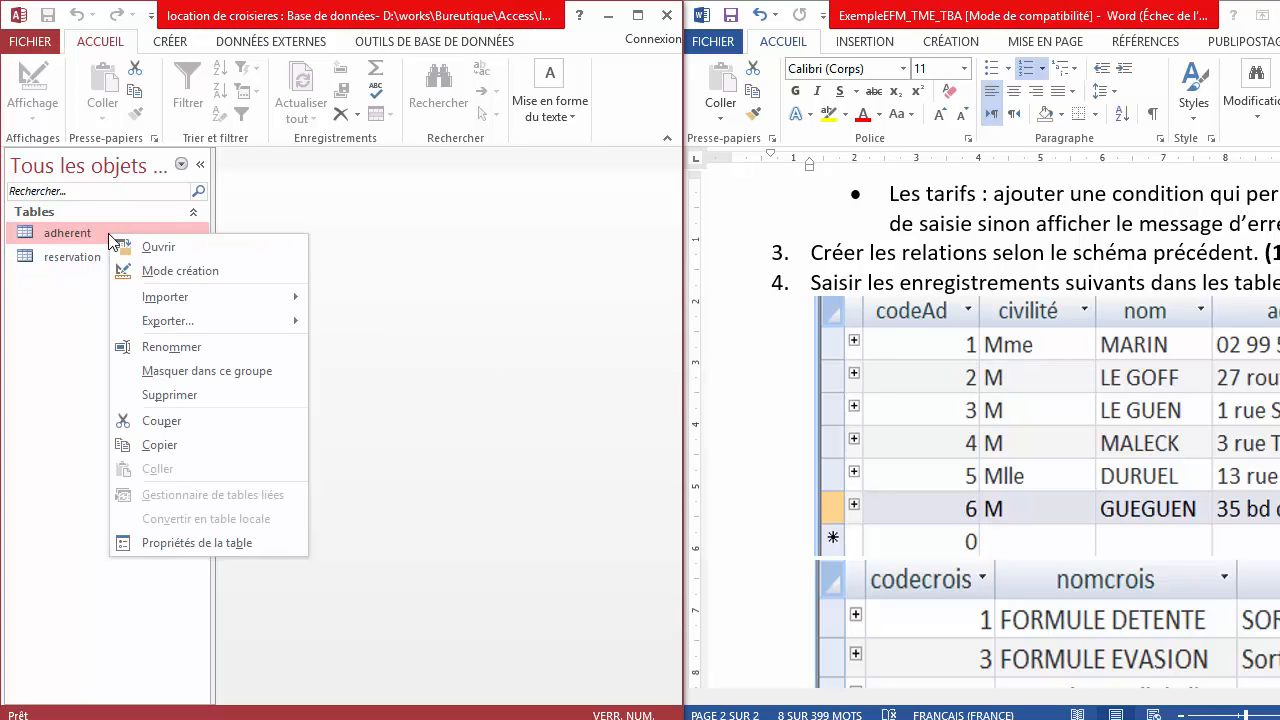
click(170, 252)
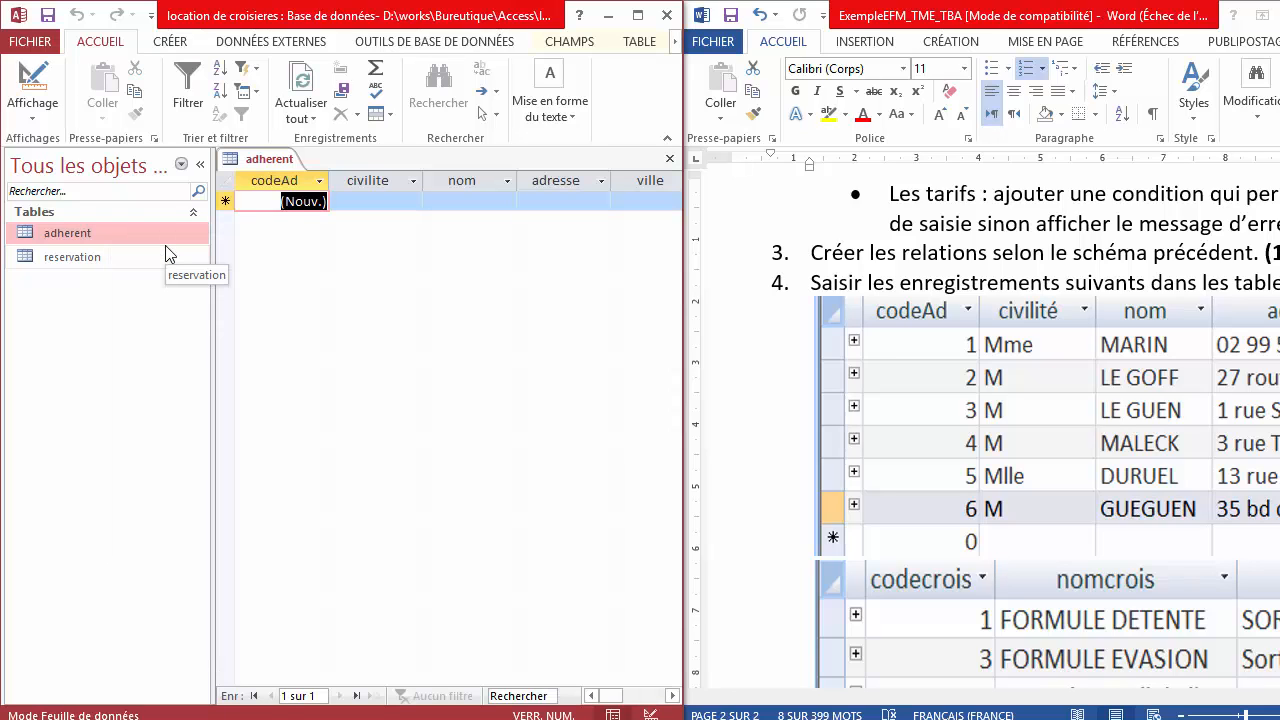
click(369, 203)
click(411, 203)
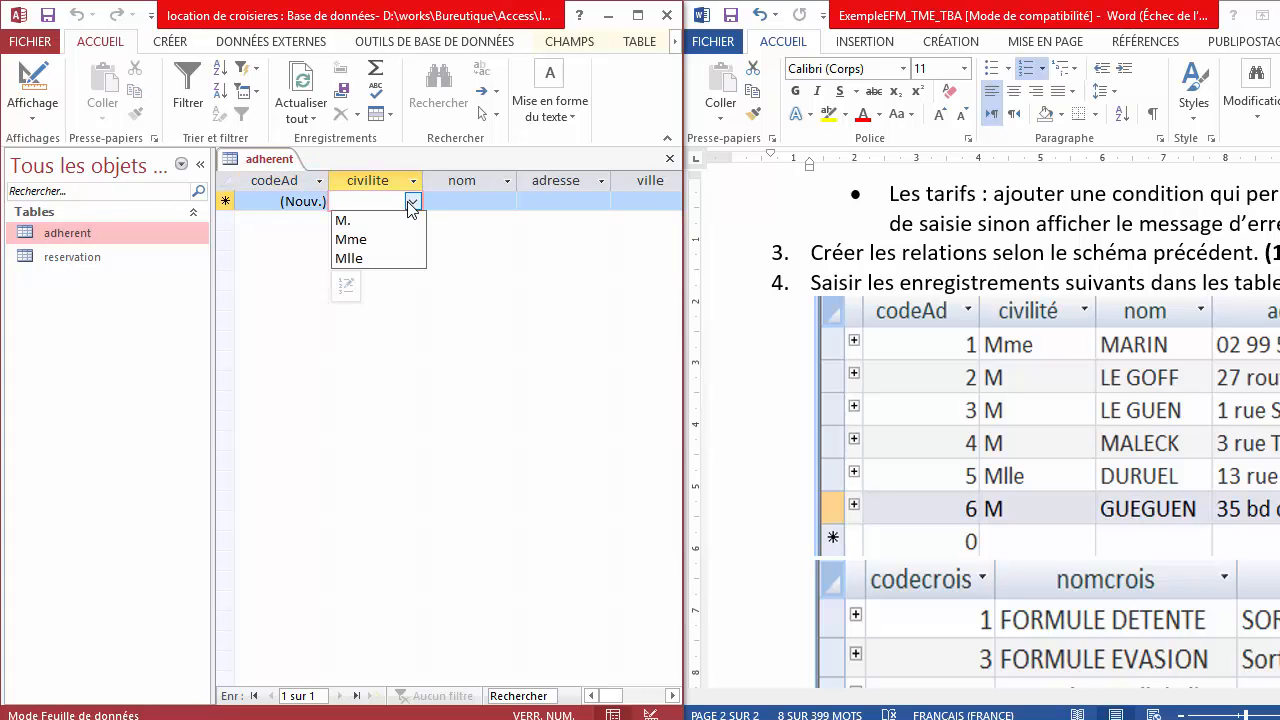
click(311, 203)
click(379, 203)
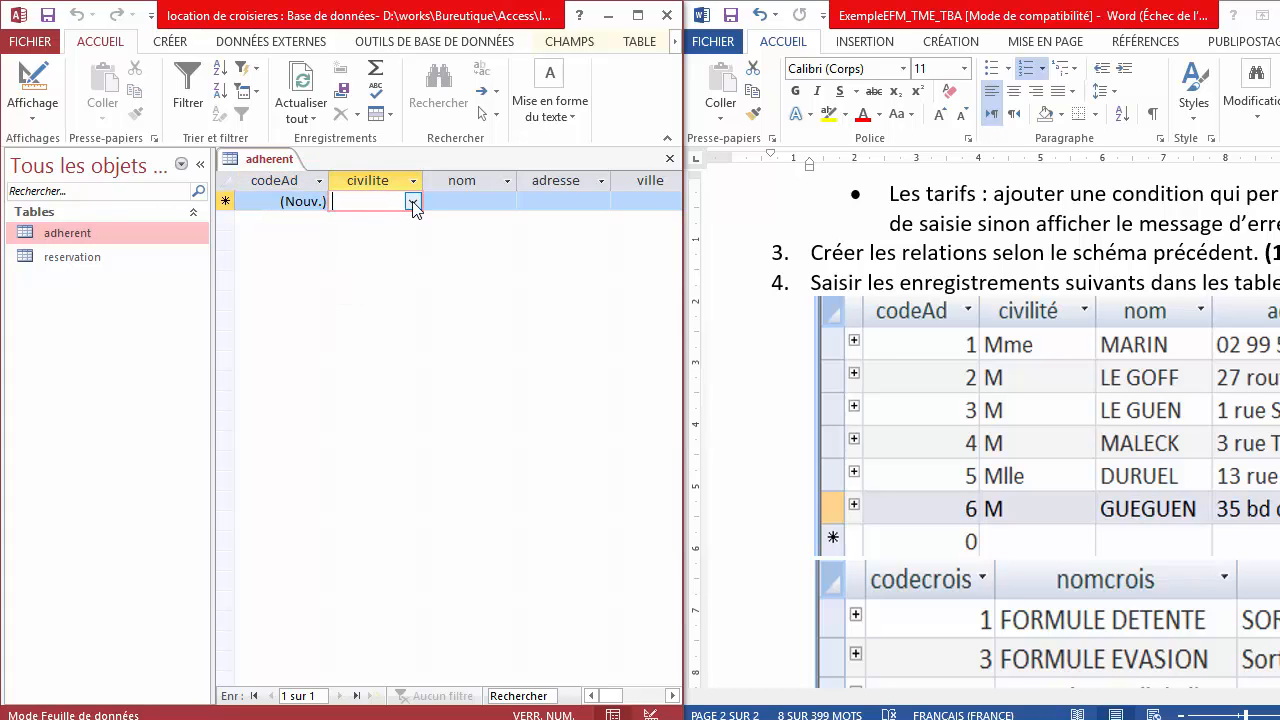
click(411, 203)
click(402, 219)
click(470, 201)
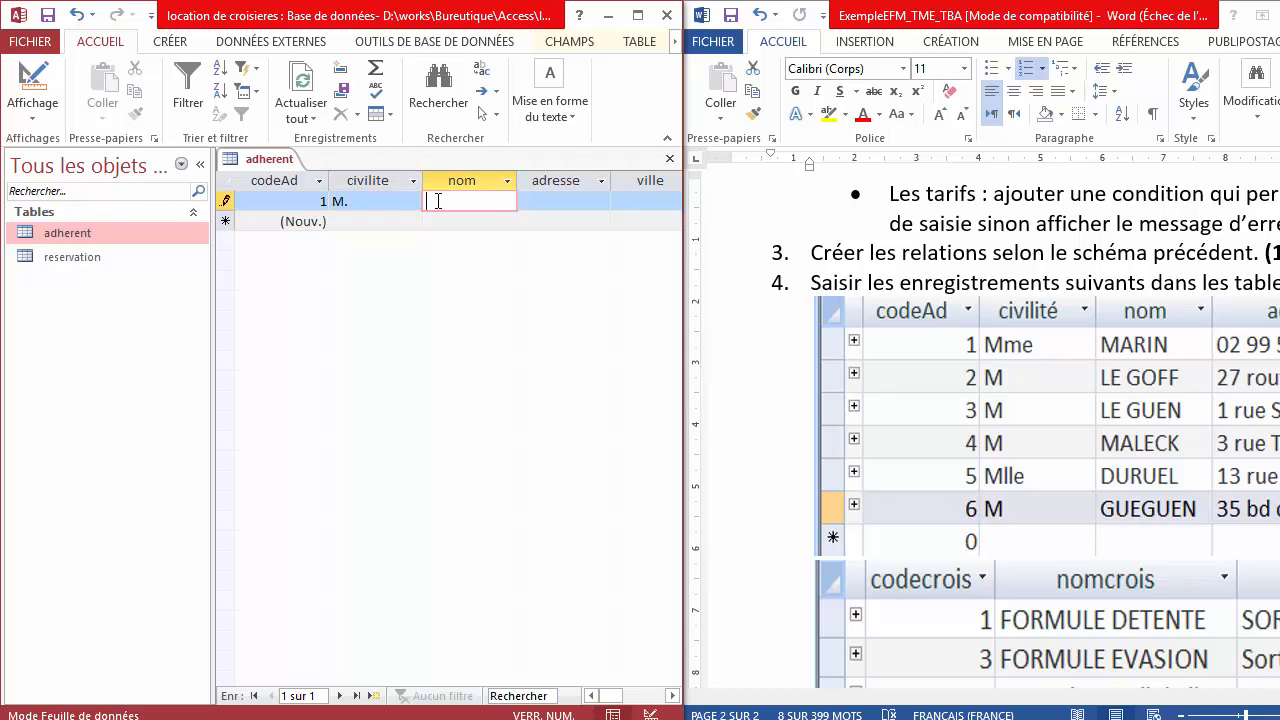
Change the first adherent's civilite to Mme and enter the member's surname in nom.
click(396, 207)
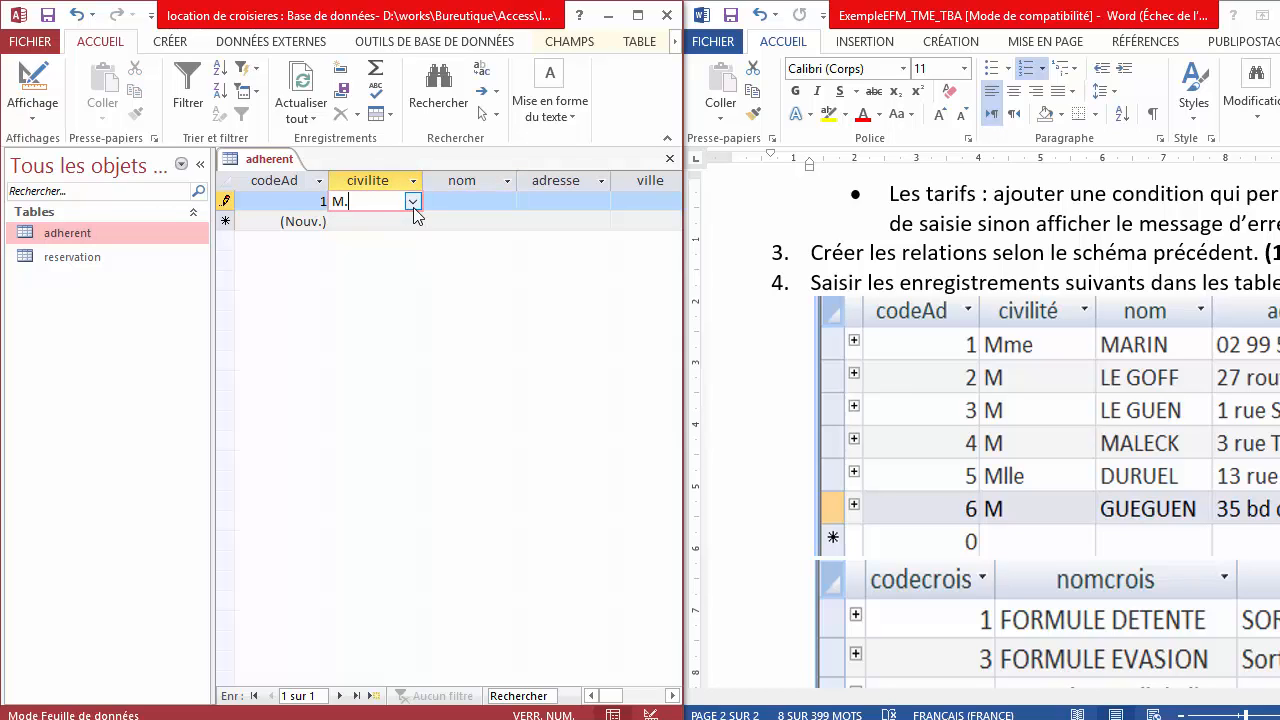
click(412, 201)
click(400, 237)
click(470, 199)
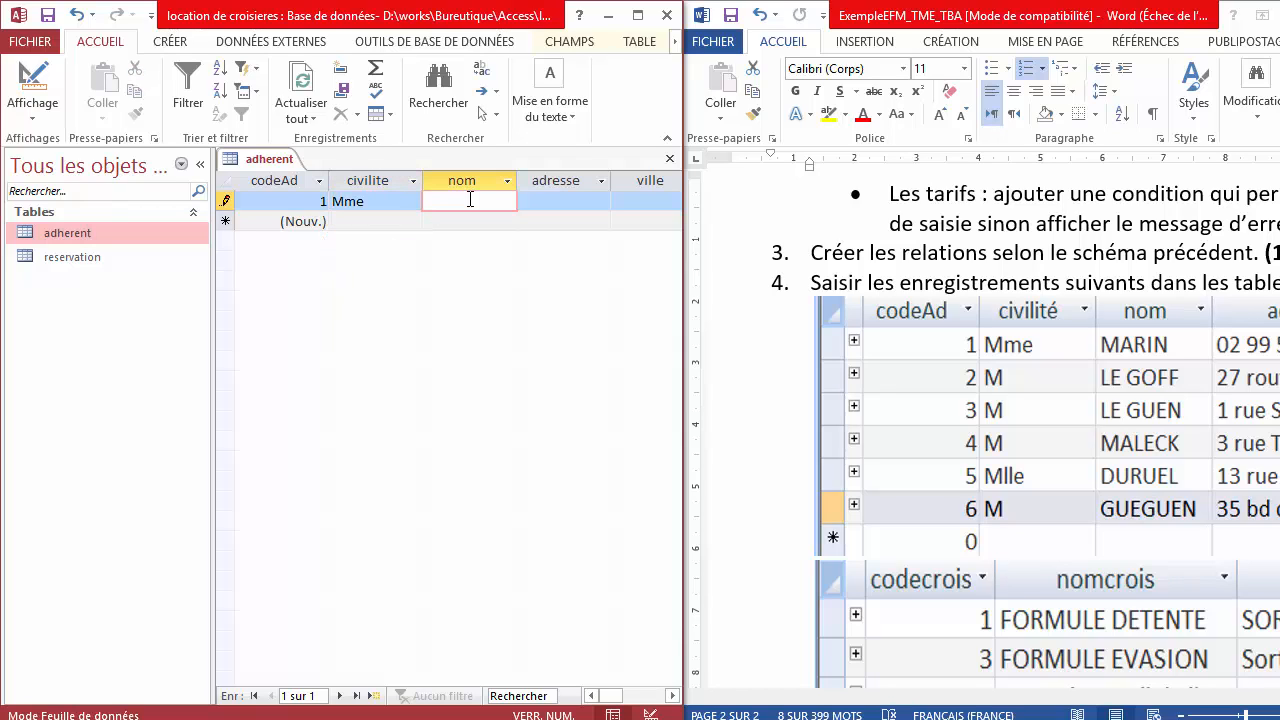
text(Marin)
click(572, 204)
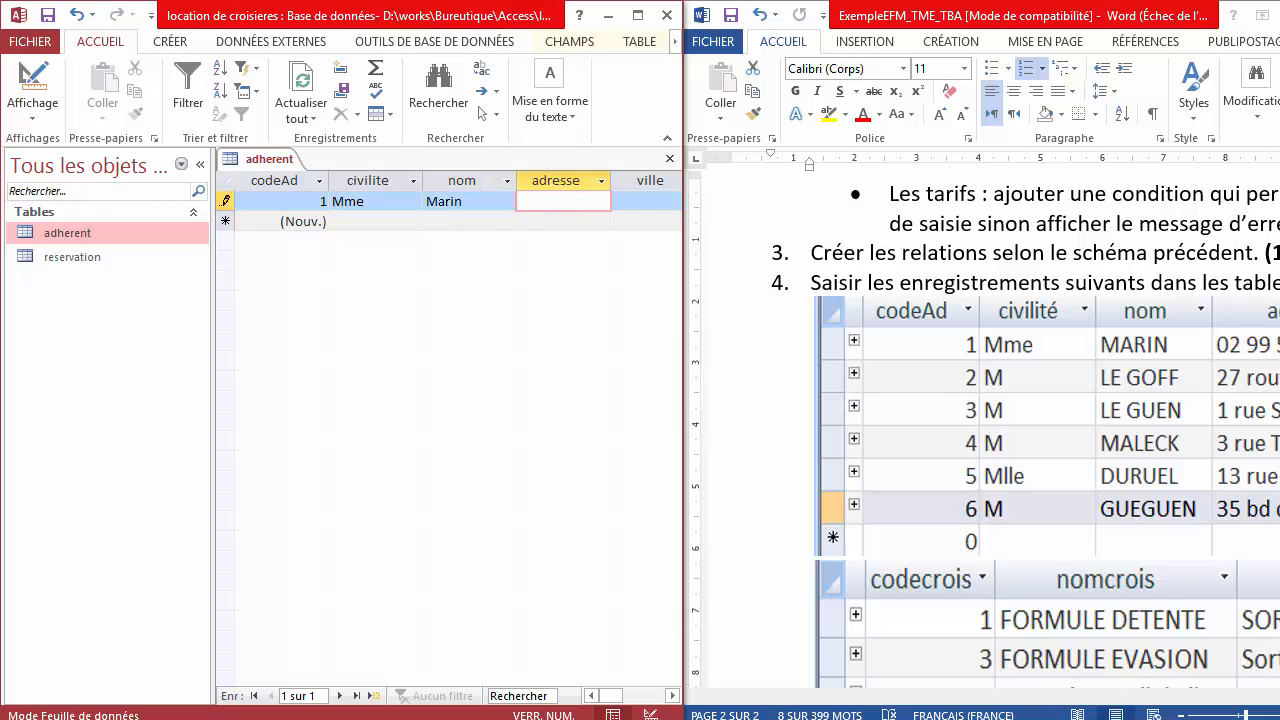
Fill in the first adherent's street address and set the ville to Paris, consulting the sample records in the exercise.
click(1080, 690)
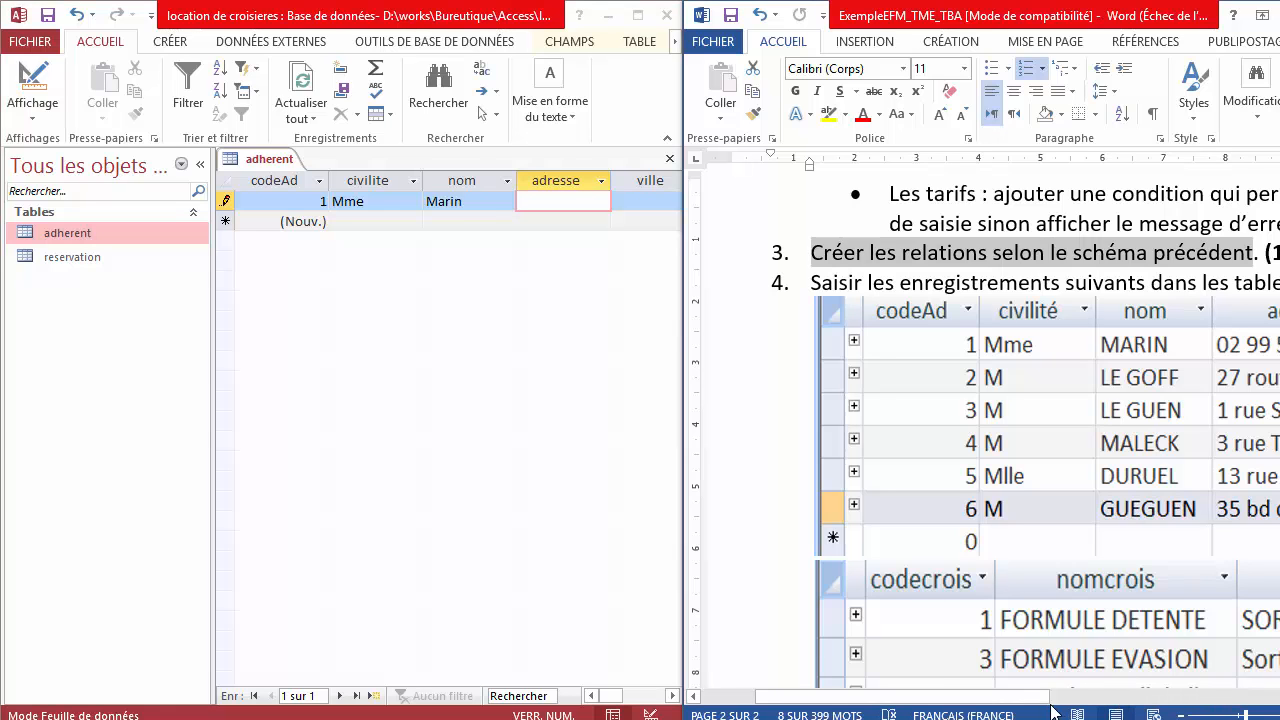
drag(1056, 697, 1260, 694)
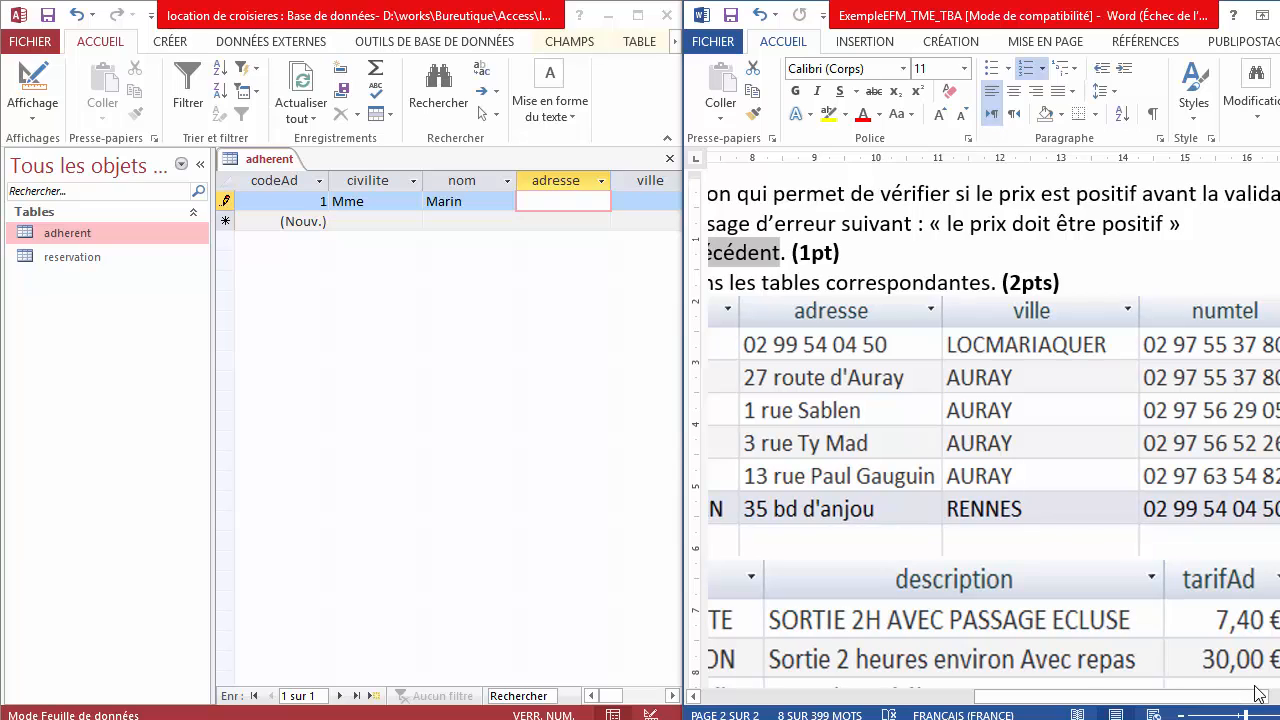
click(563, 199)
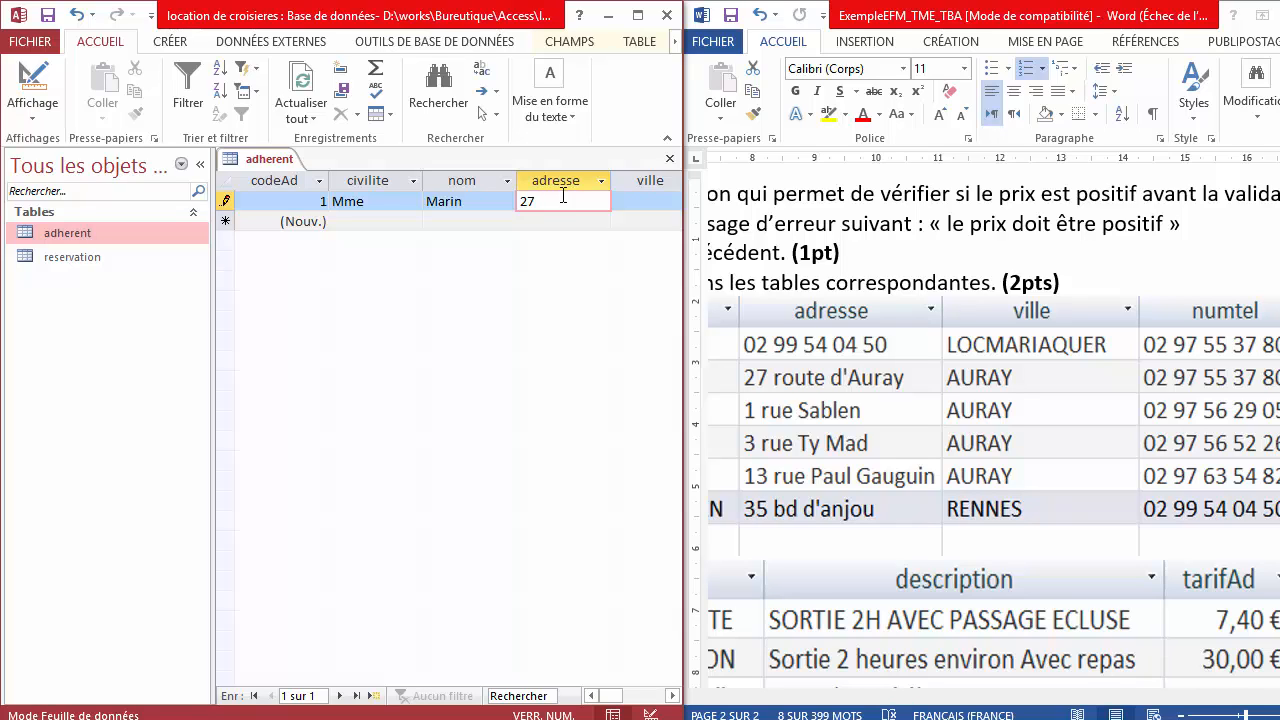
text(route Atray)
click(651, 200)
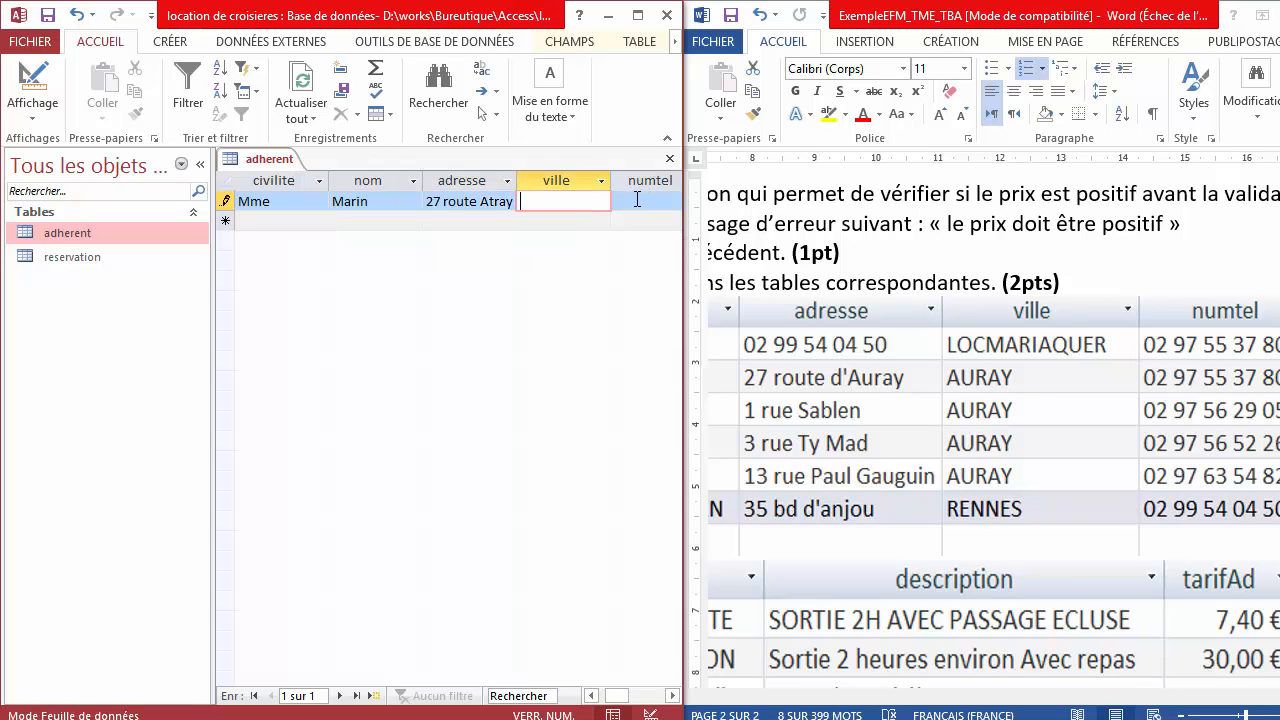
text(Paris)
Enter the first adherent's phone number in numtel and mark the record as individuel.
click(651, 204)
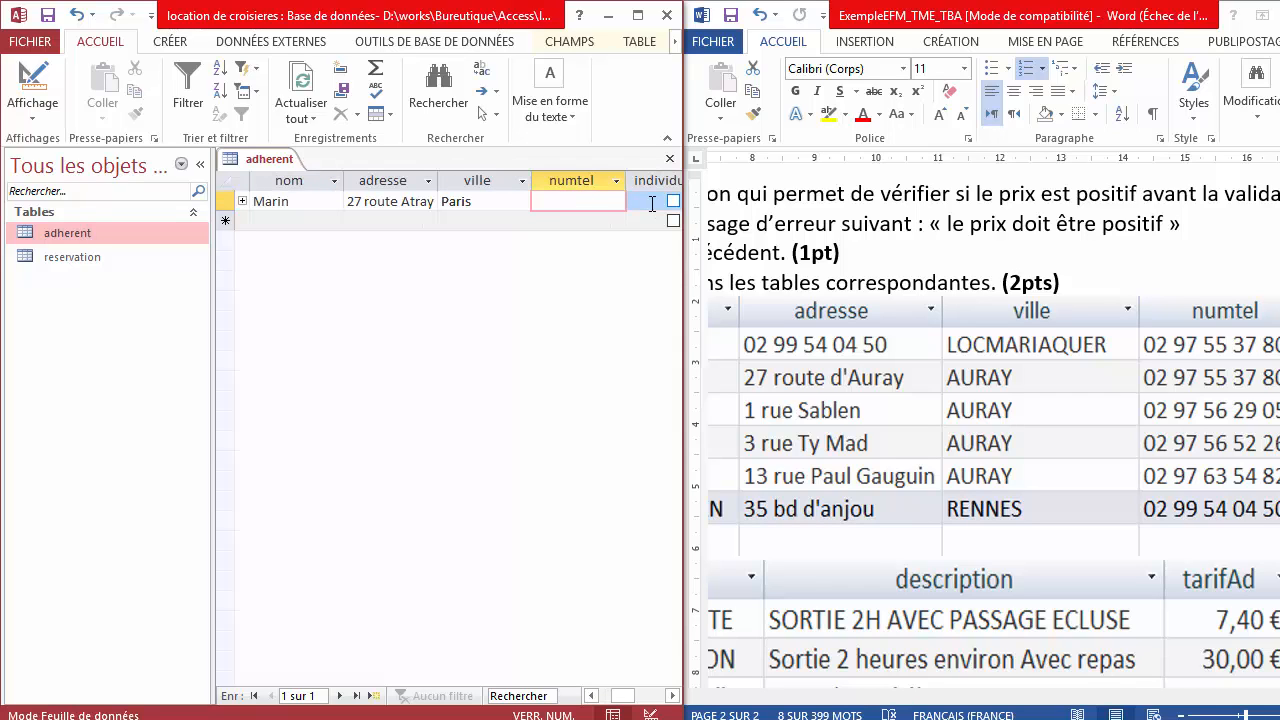
text(06658578)
click(648, 203)
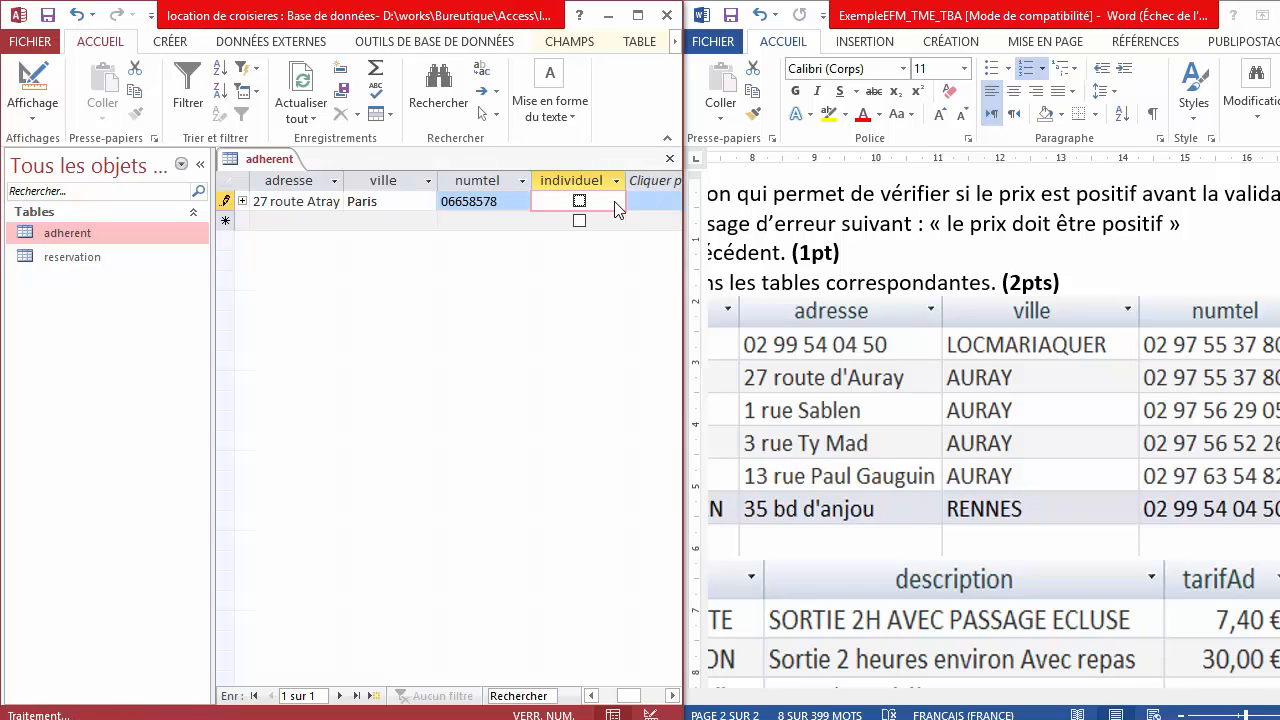
click(580, 202)
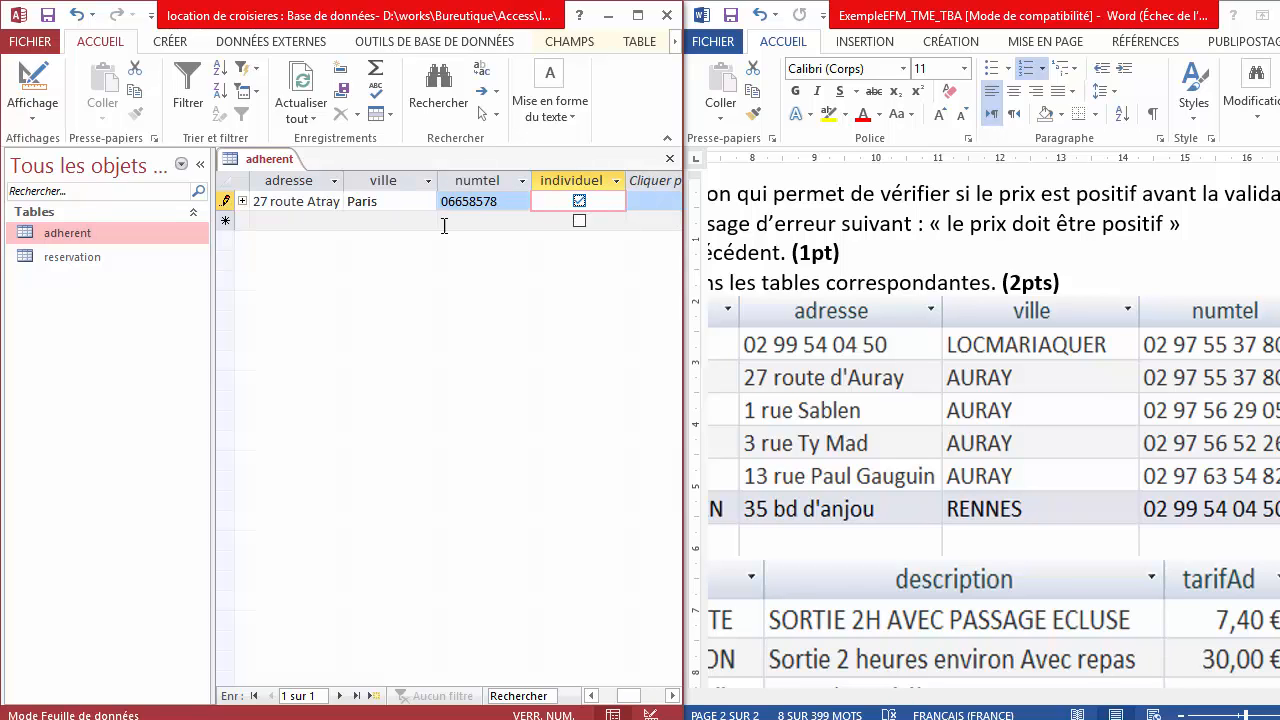
Save the adherent table and close it.
right_click(272, 163)
click(281, 174)
right_click(272, 163)
click(305, 198)
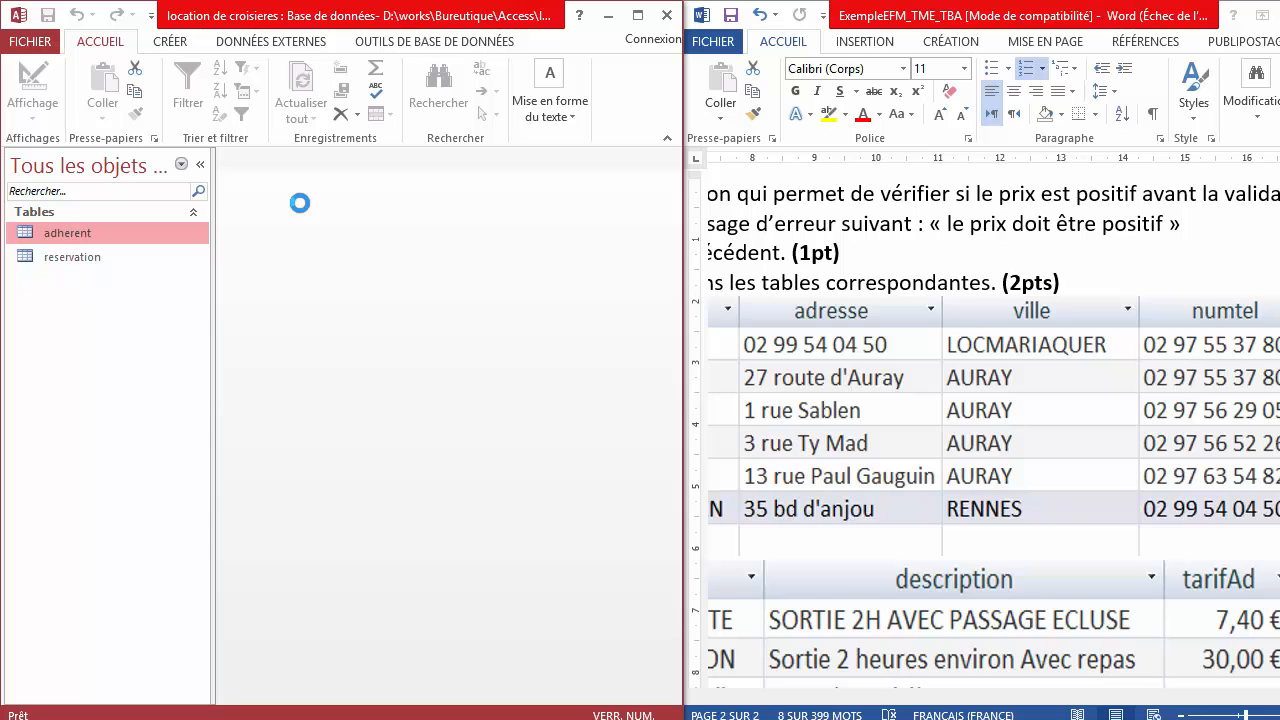
Enlarge the Word exercise and review the sample cruise and reservation records and the query tasks below them.
click(129, 262)
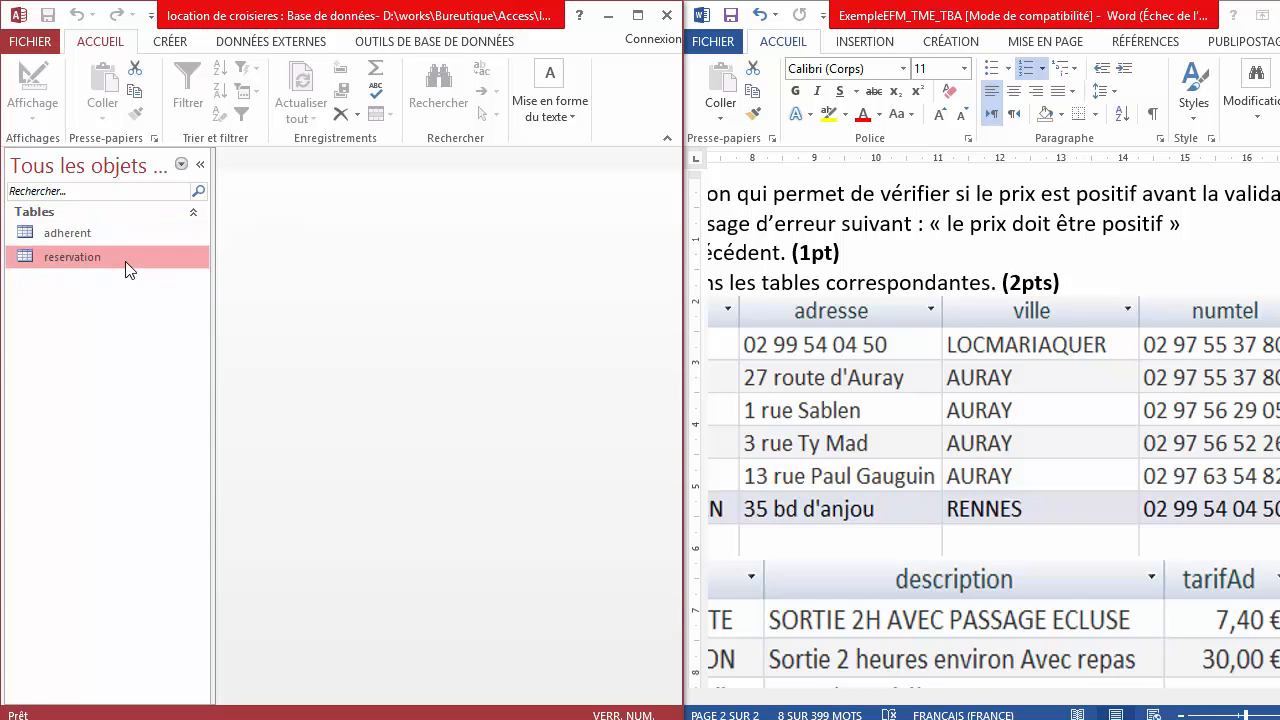
click(997, 580)
scroll(993, 578, down, 3)
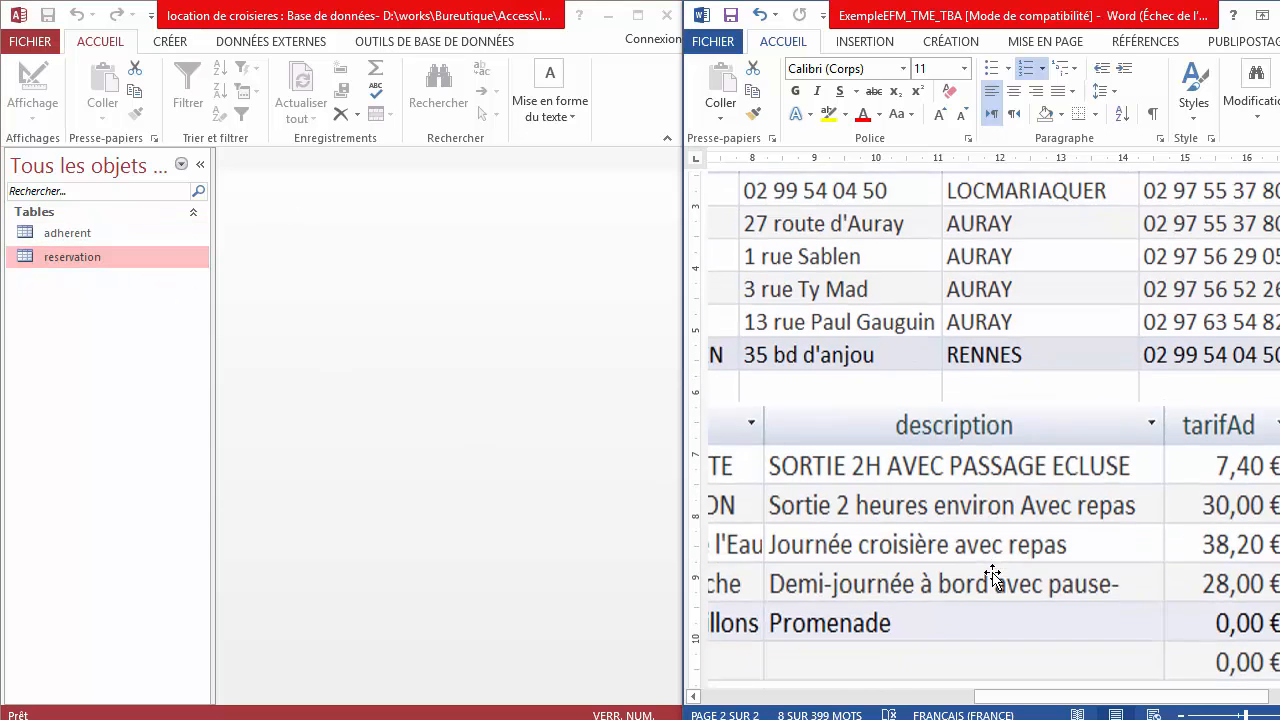
click(1279, 15)
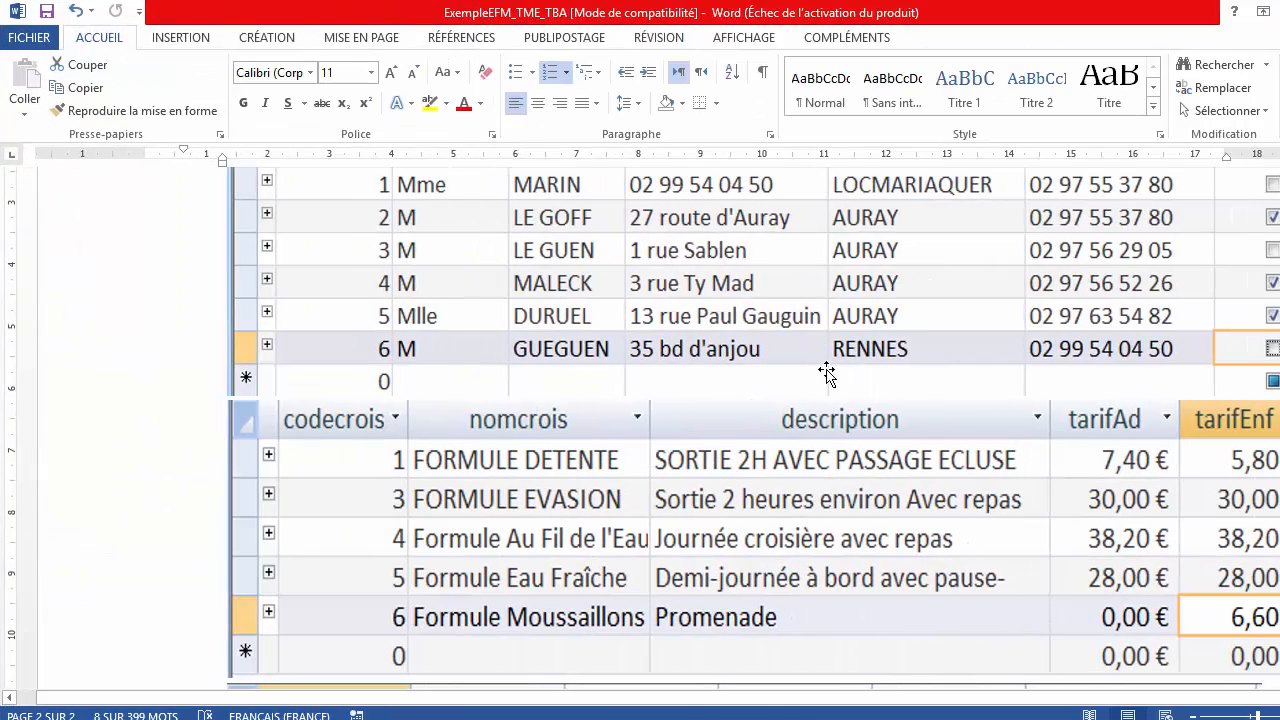
scroll(826, 373, down, 3)
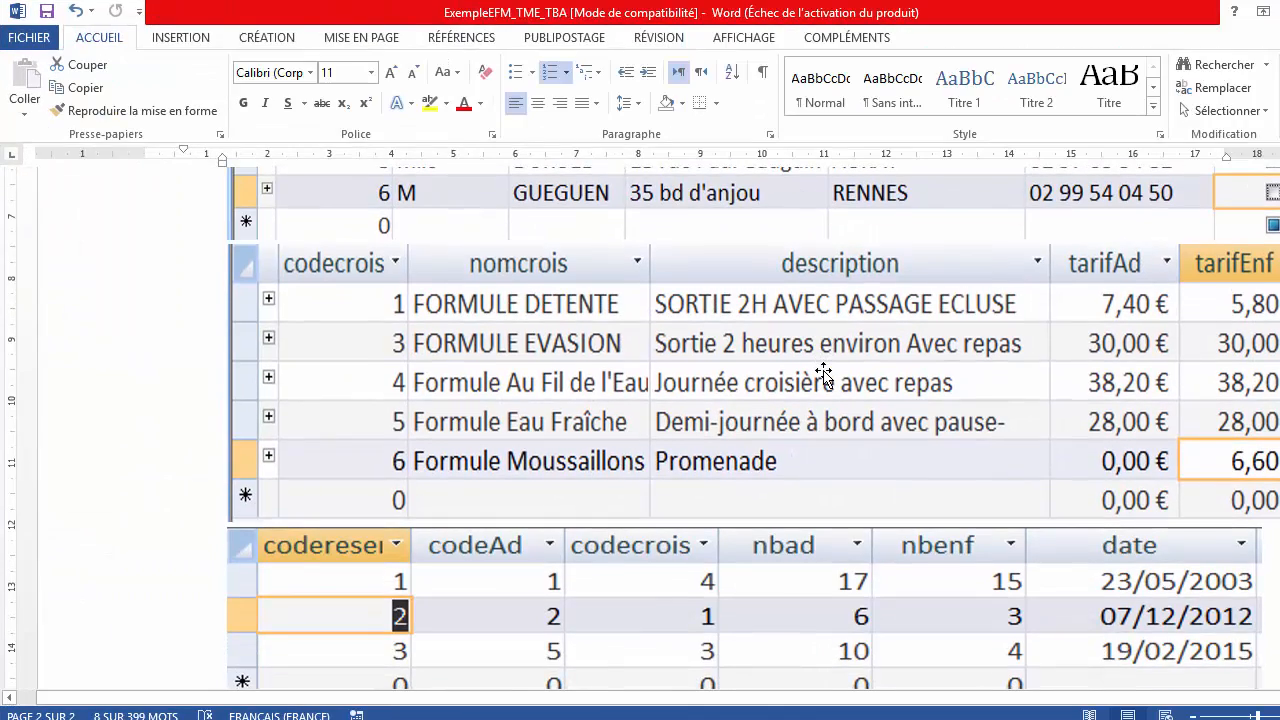
scroll(824, 374, down, 6)
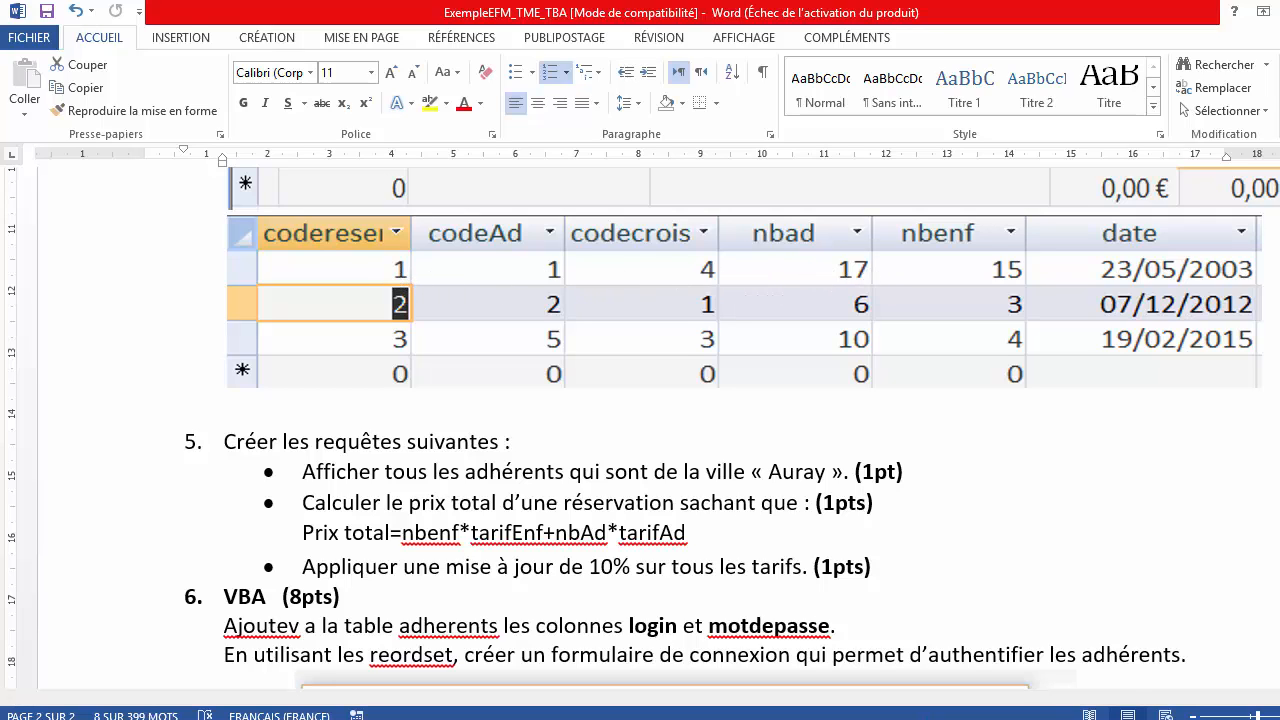
Return to the Access database, open the reservation table for data entry and set the first record's codeAd to 1.
mouse_move(845, 716)
click(838, 668)
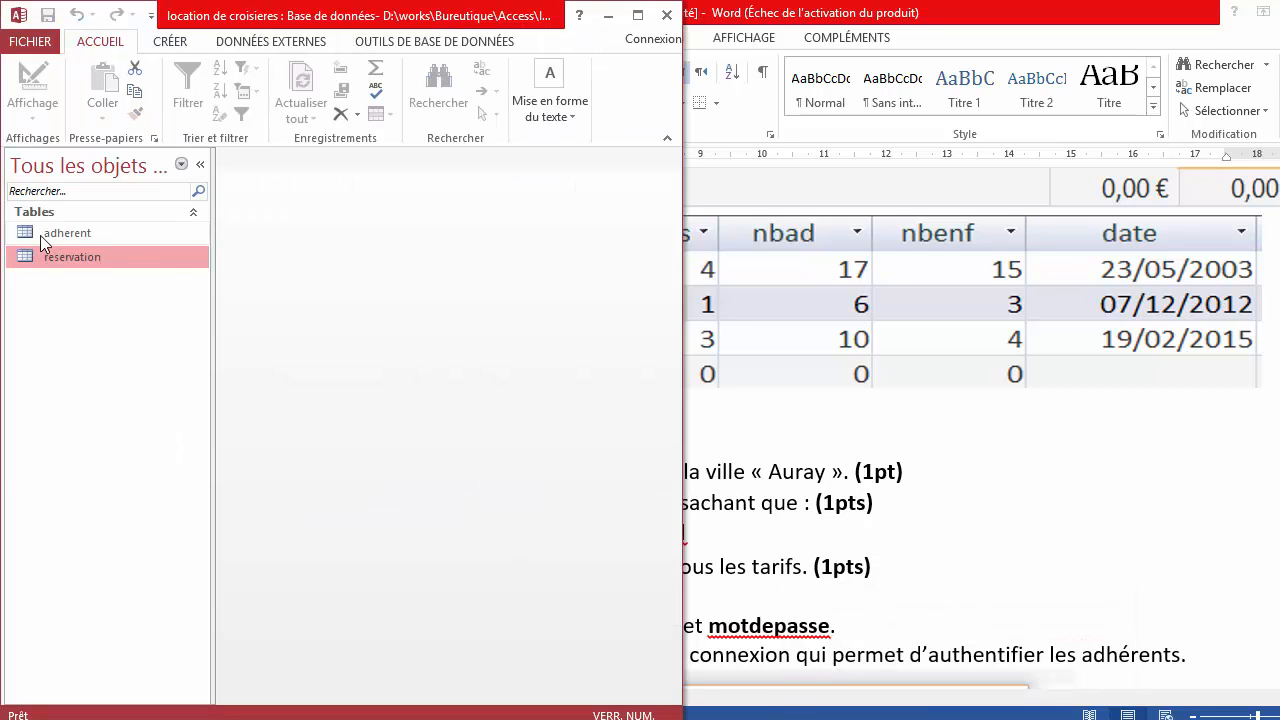
right_click(120, 258)
click(142, 268)
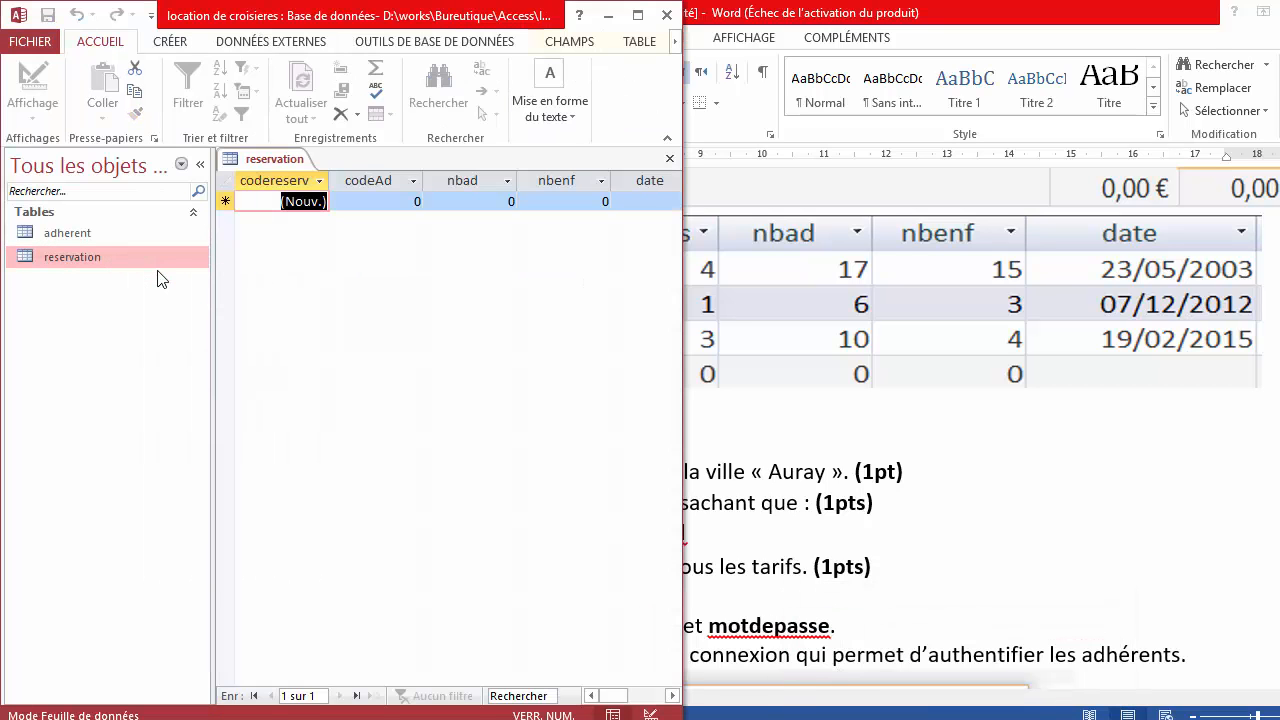
click(365, 200)
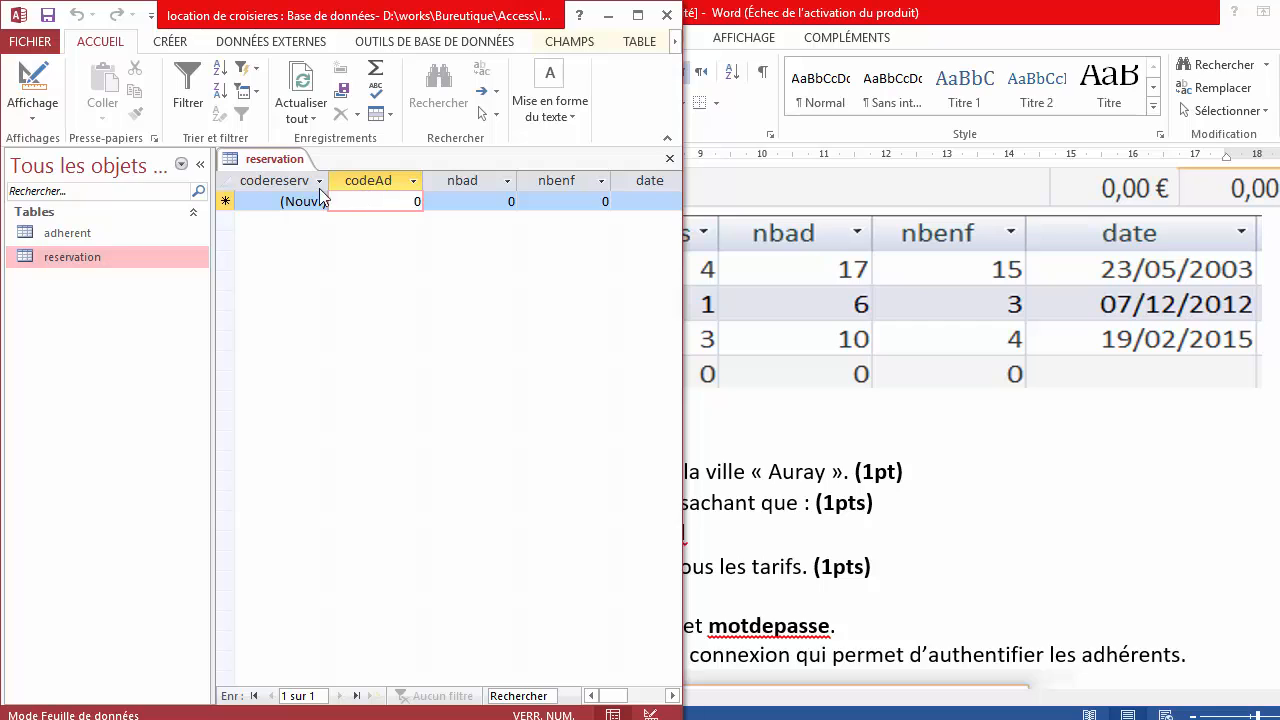
key(BackSpace)
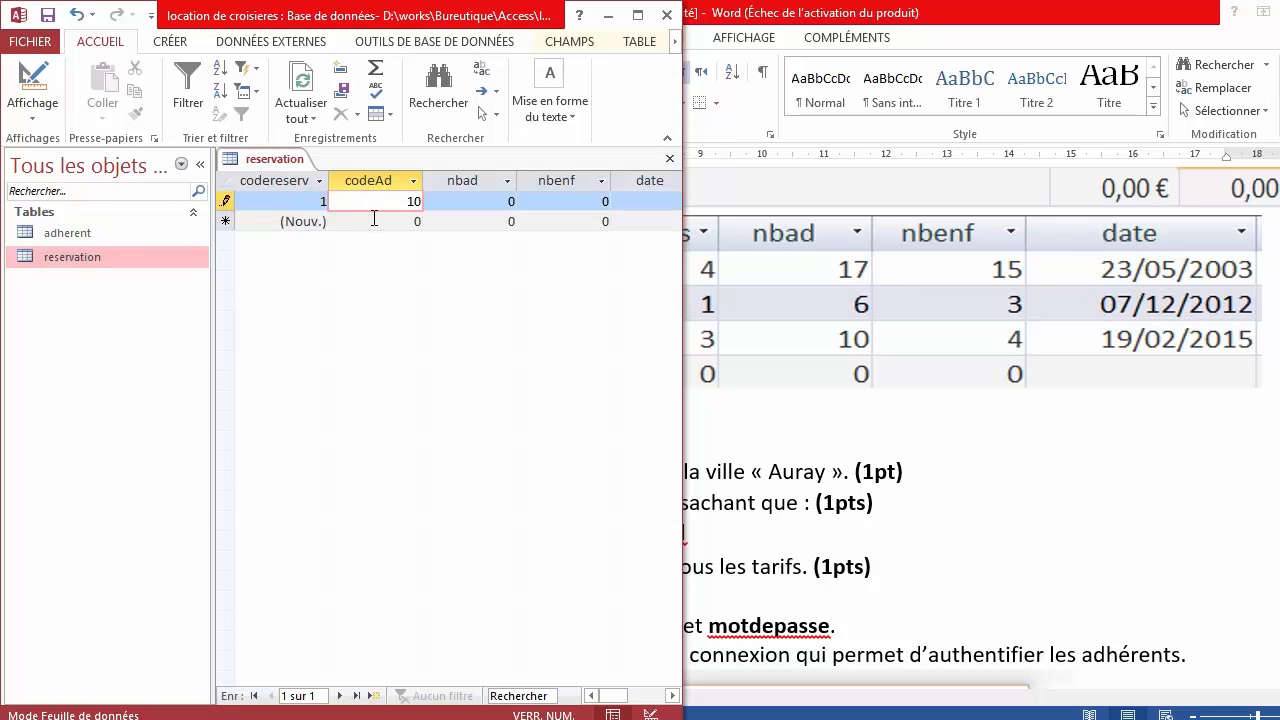
key(BackSpace)
Complete the first reservation record with nbad 12 and the date 17/02/2017, leaving nbenf at its default.
click(471, 197)
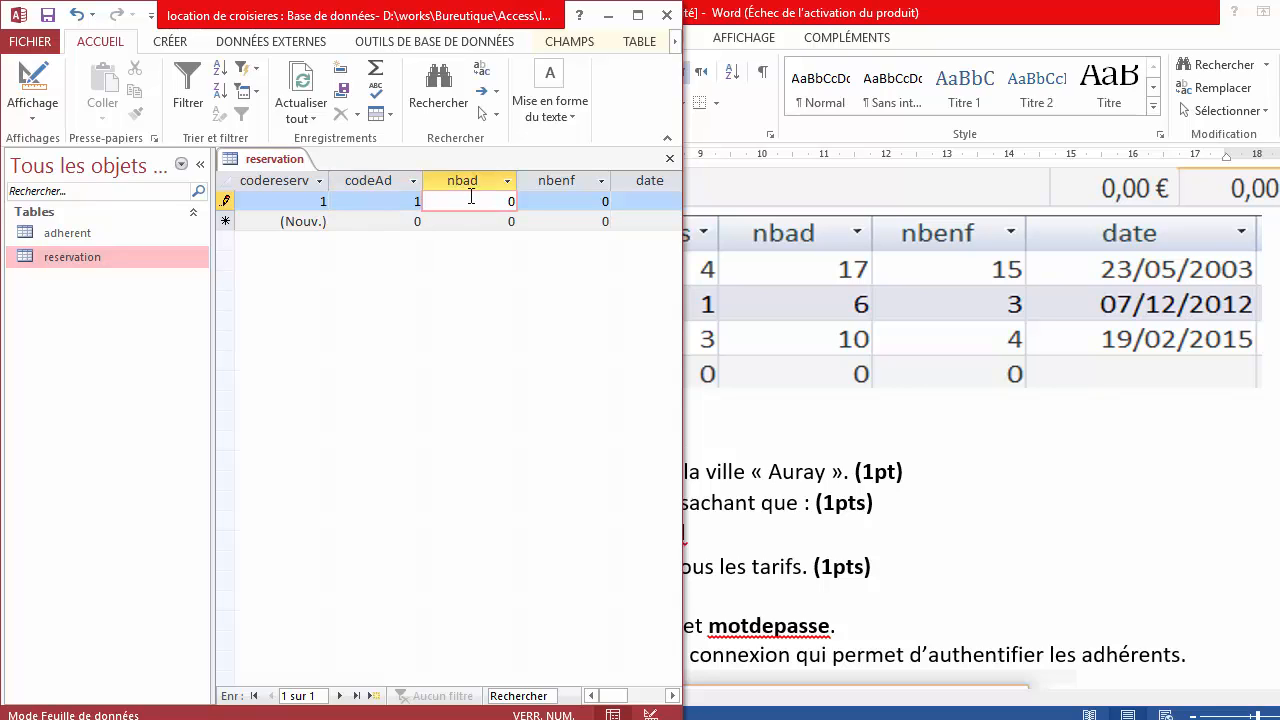
drag(471, 197, 547, 204)
text(12)
click(594, 202)
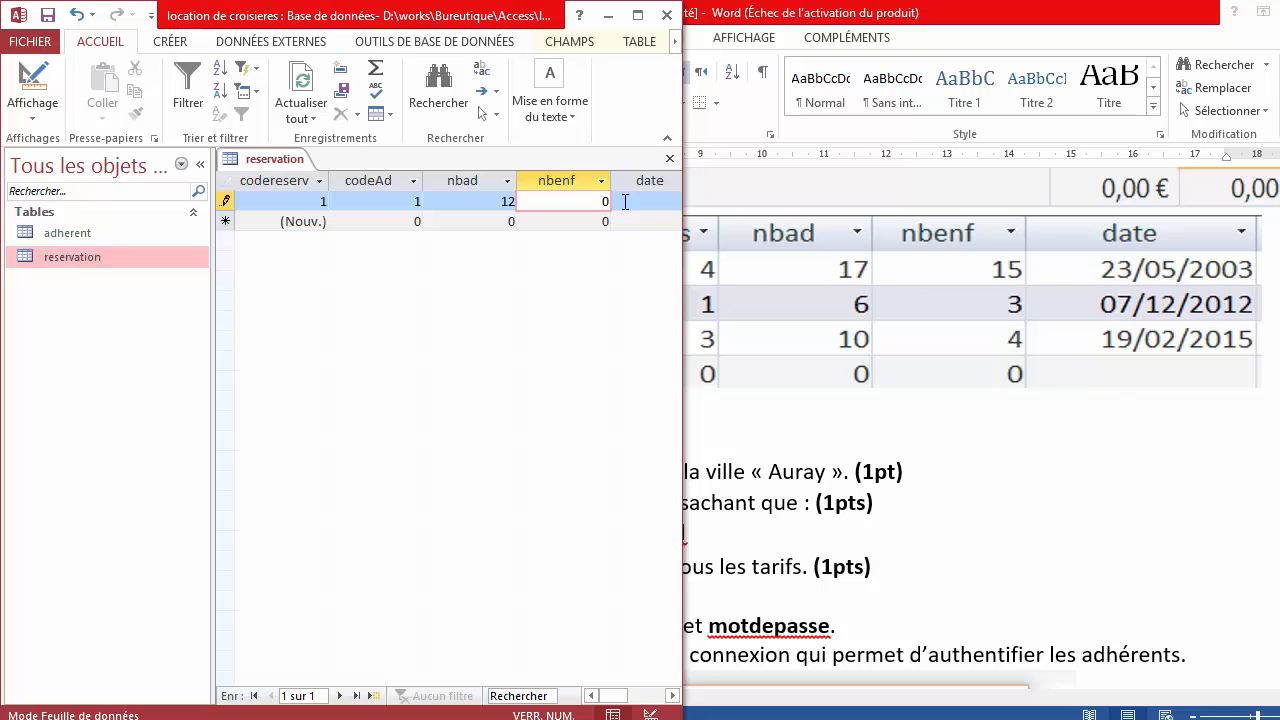
drag(625, 202, 634, 204)
click(634, 204)
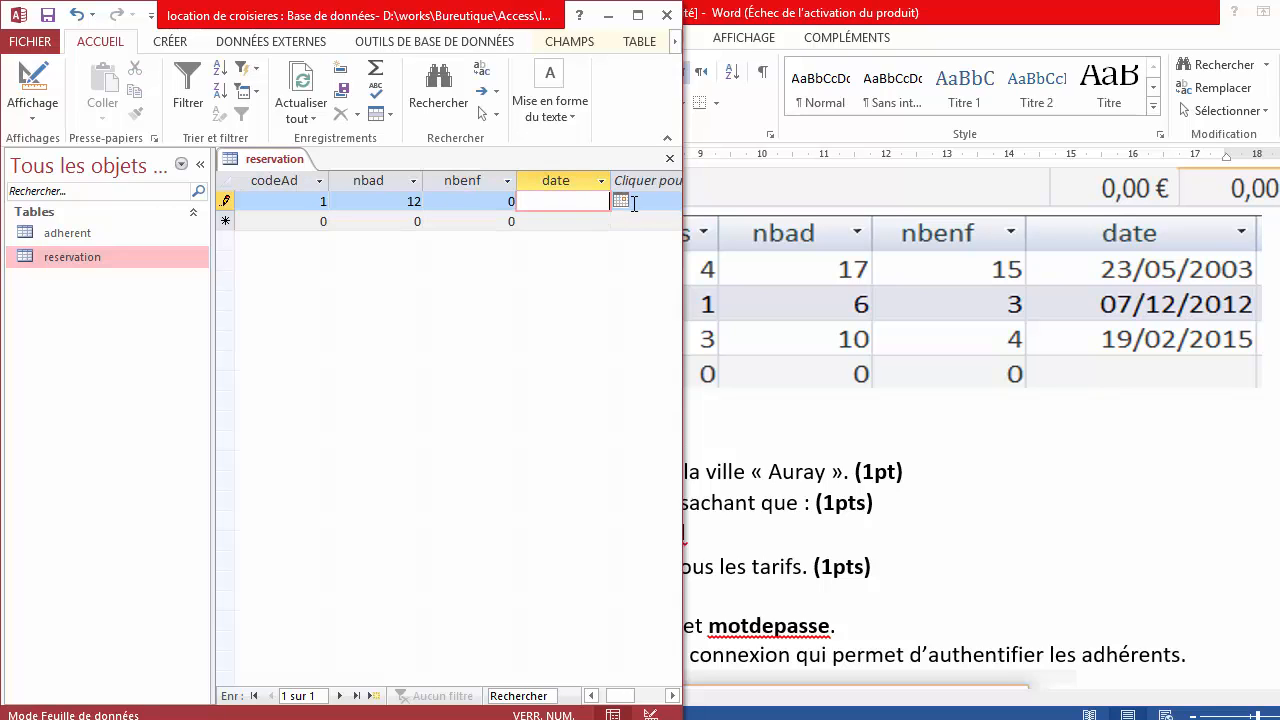
click(619, 200)
click(566, 289)
Maximize the Access window, then save the reservation table and close it.
click(640, 16)
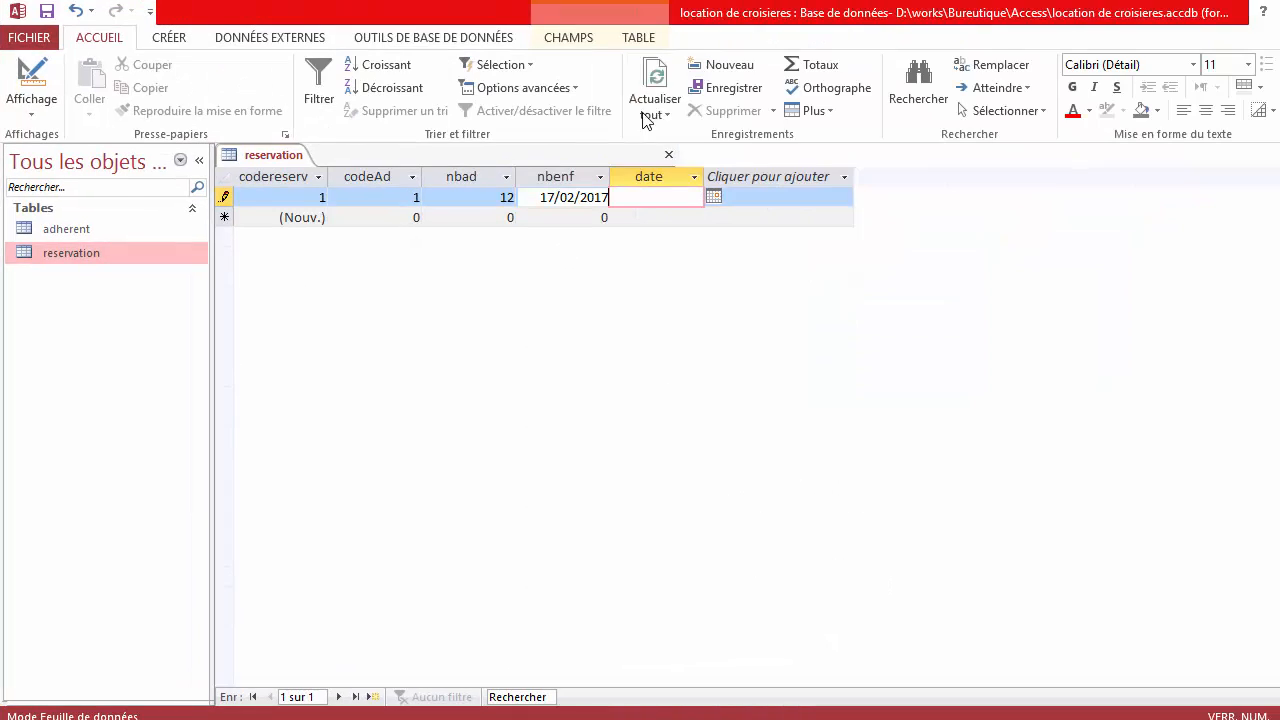
right_click(265, 152)
click(280, 158)
right_click(280, 158)
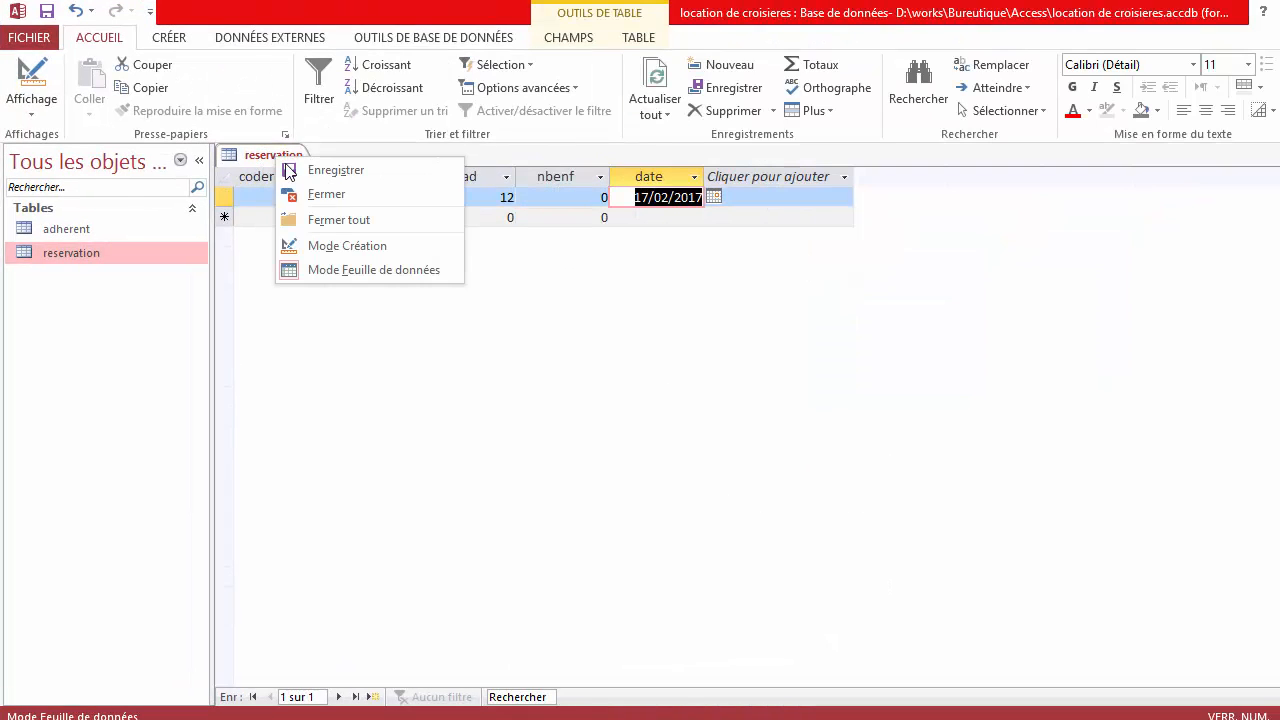
click(324, 218)
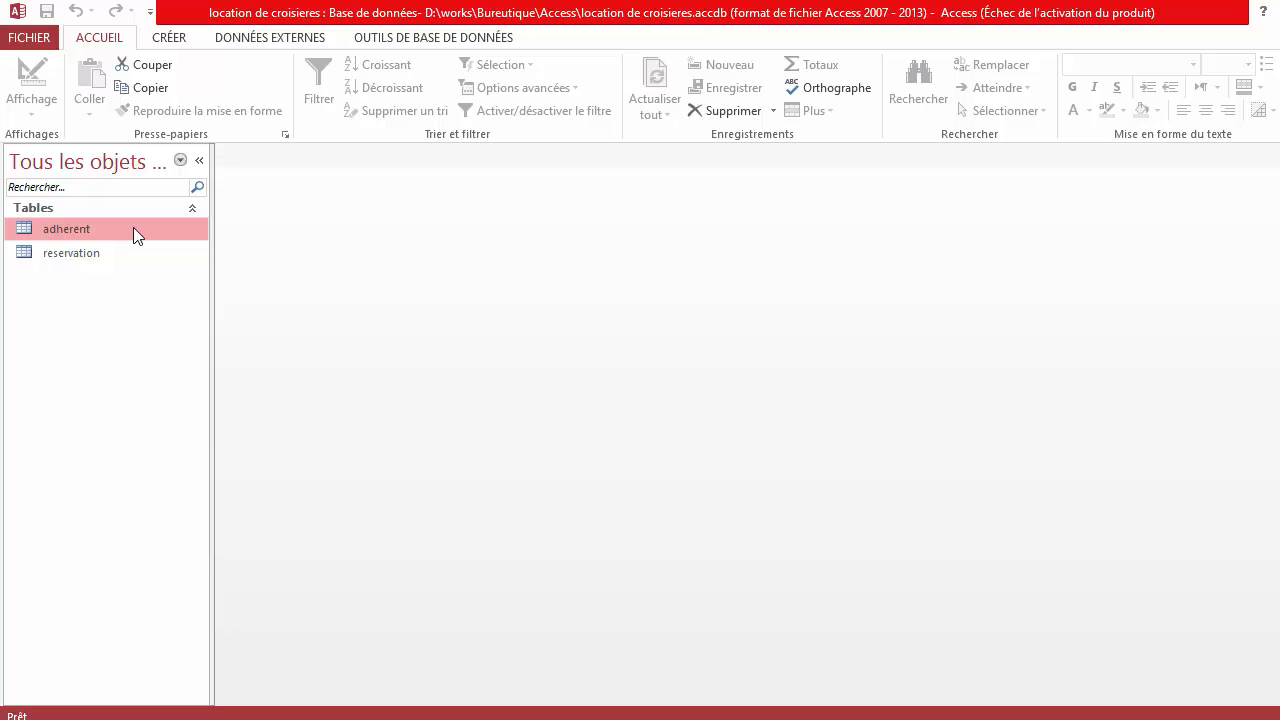
Open the adherent and reservation tables to compare their codeAd values, then close both.
double_click(134, 228)
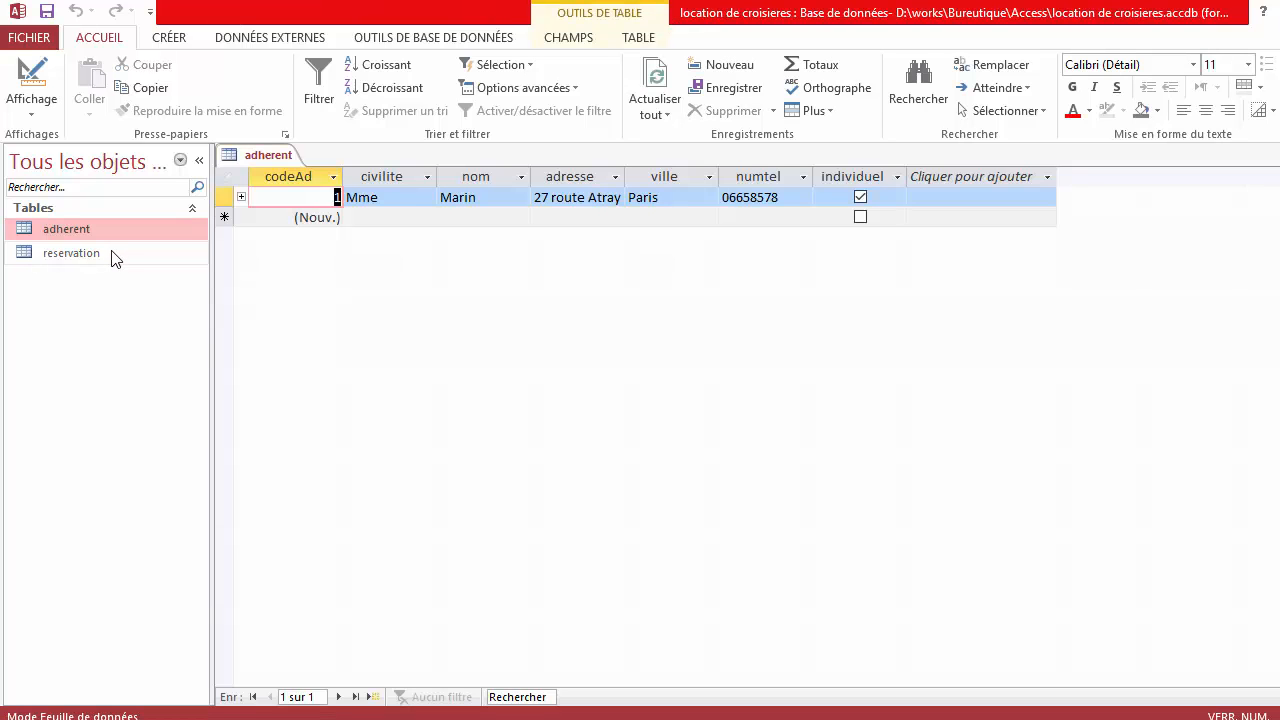
double_click(109, 253)
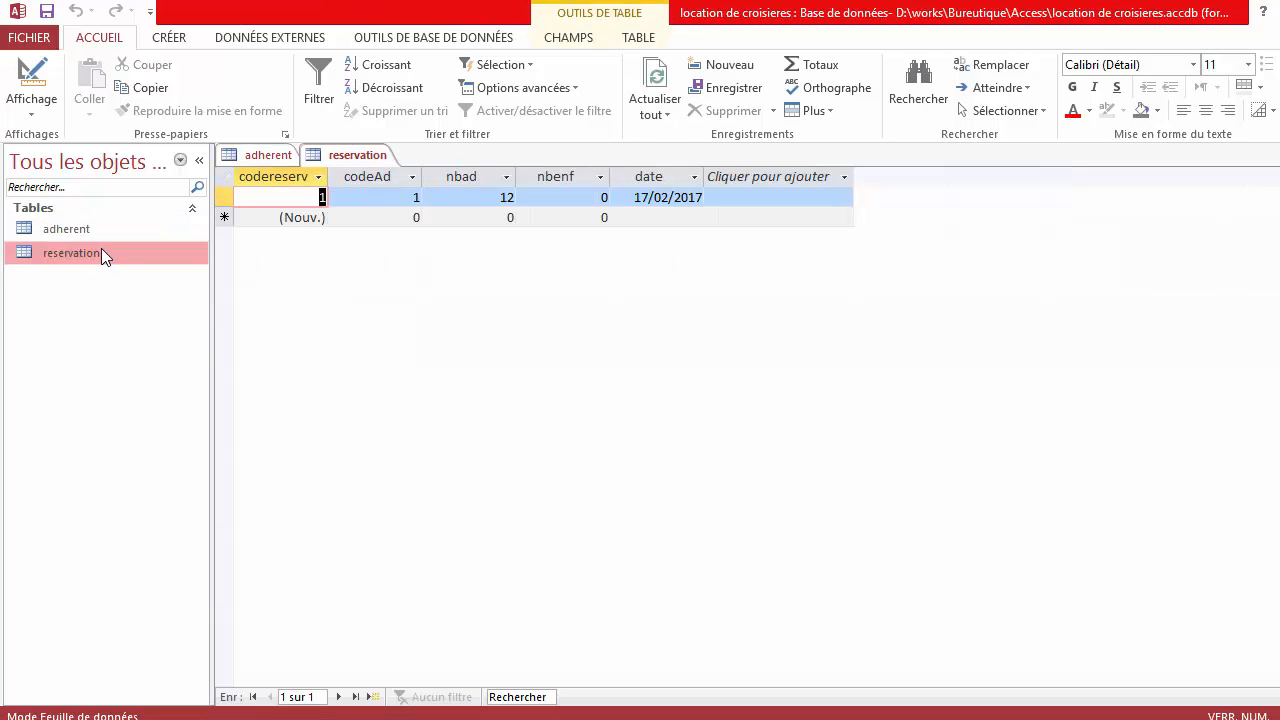
click(385, 194)
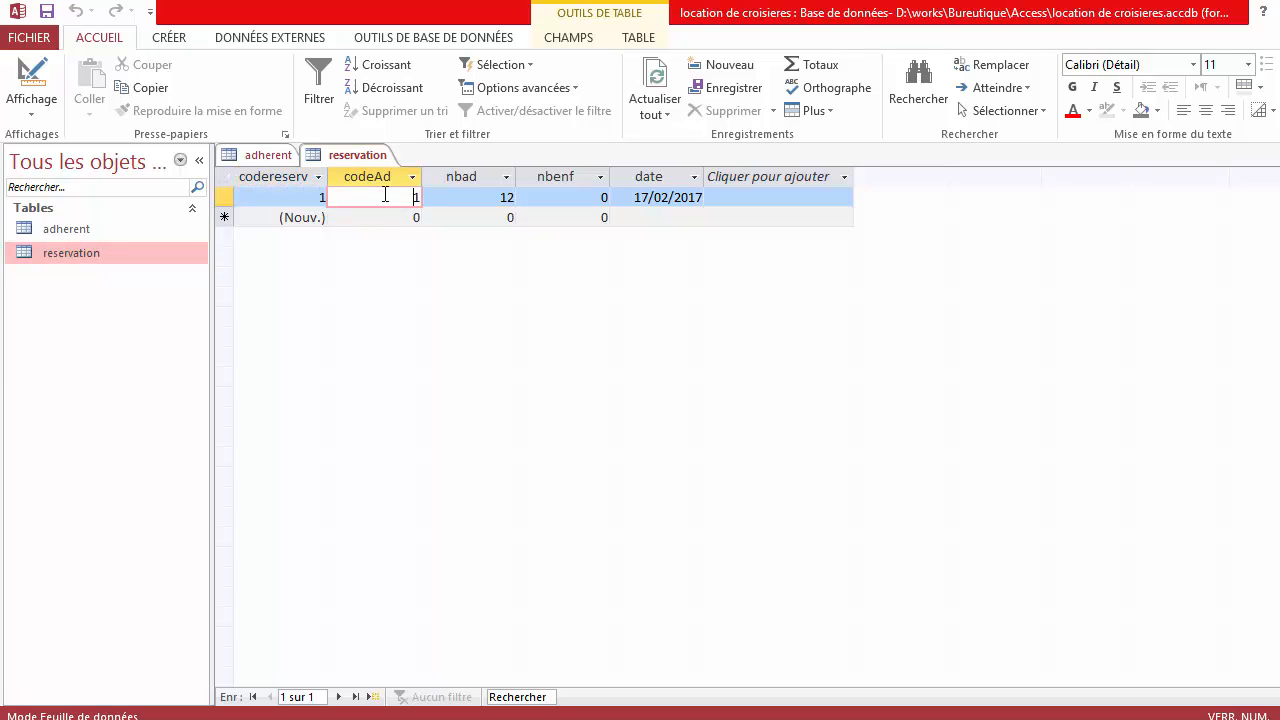
click(270, 157)
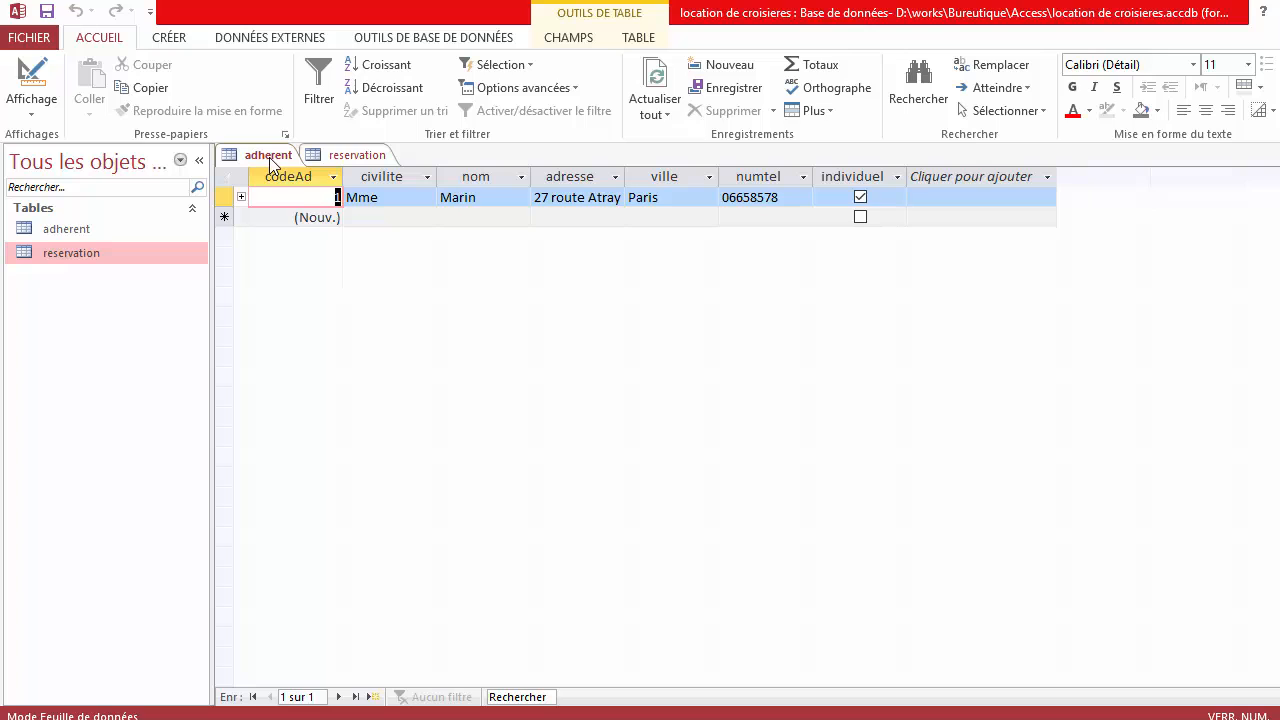
right_click(269, 157)
click(322, 221)
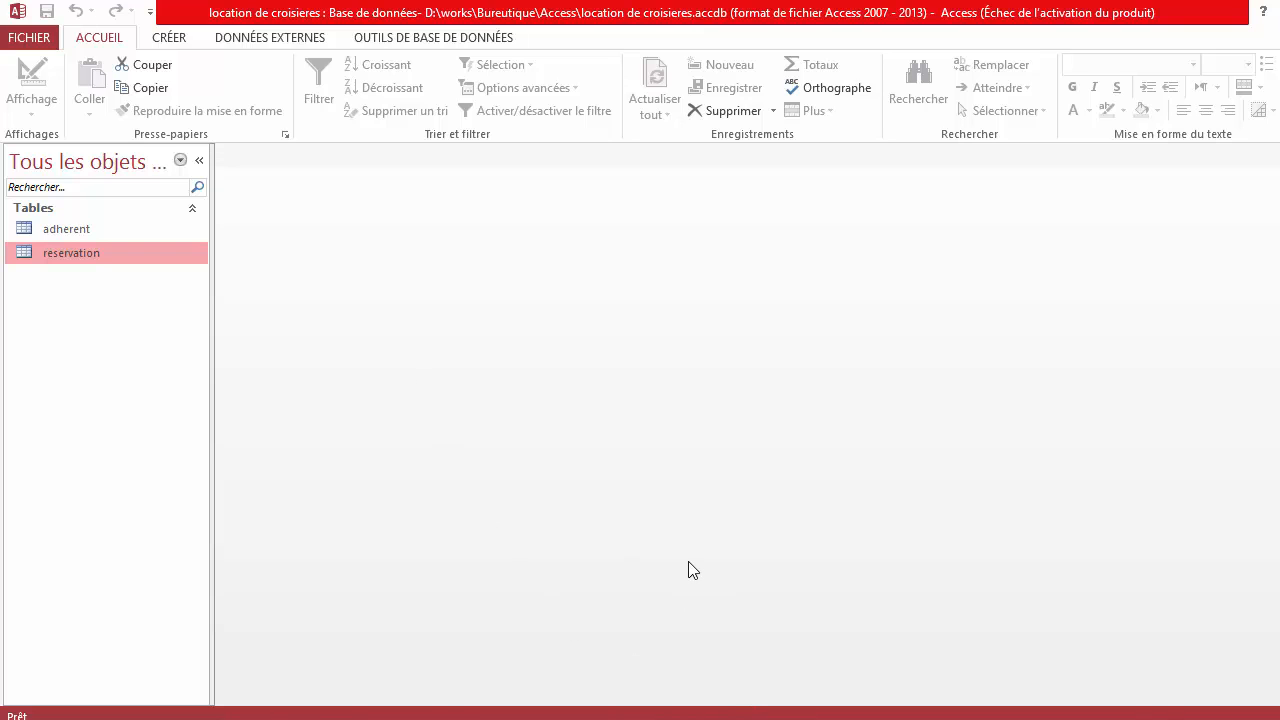
Switch to the Word exercise and change the city named in the first query task to Paris.
click(743, 719)
scroll(776, 605, down, 3)
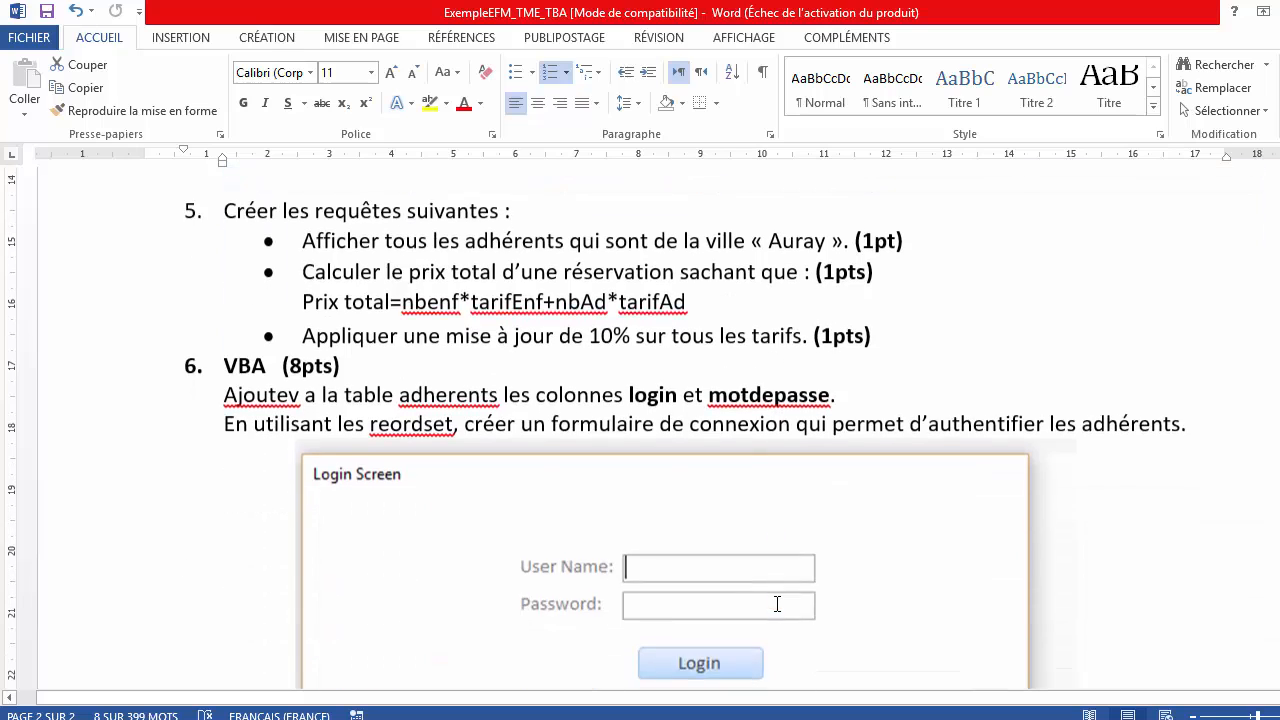
scroll(777, 604, up, 1)
scroll(777, 604, up, 5)
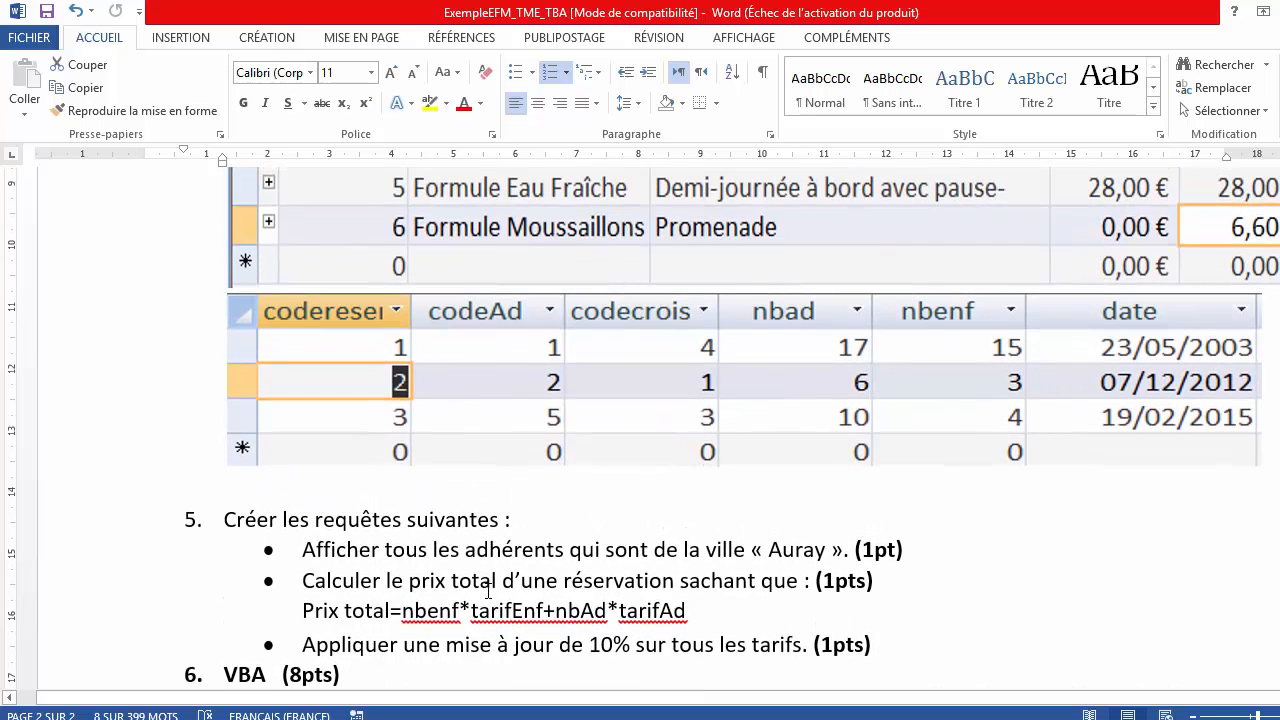
drag(319, 545, 824, 553)
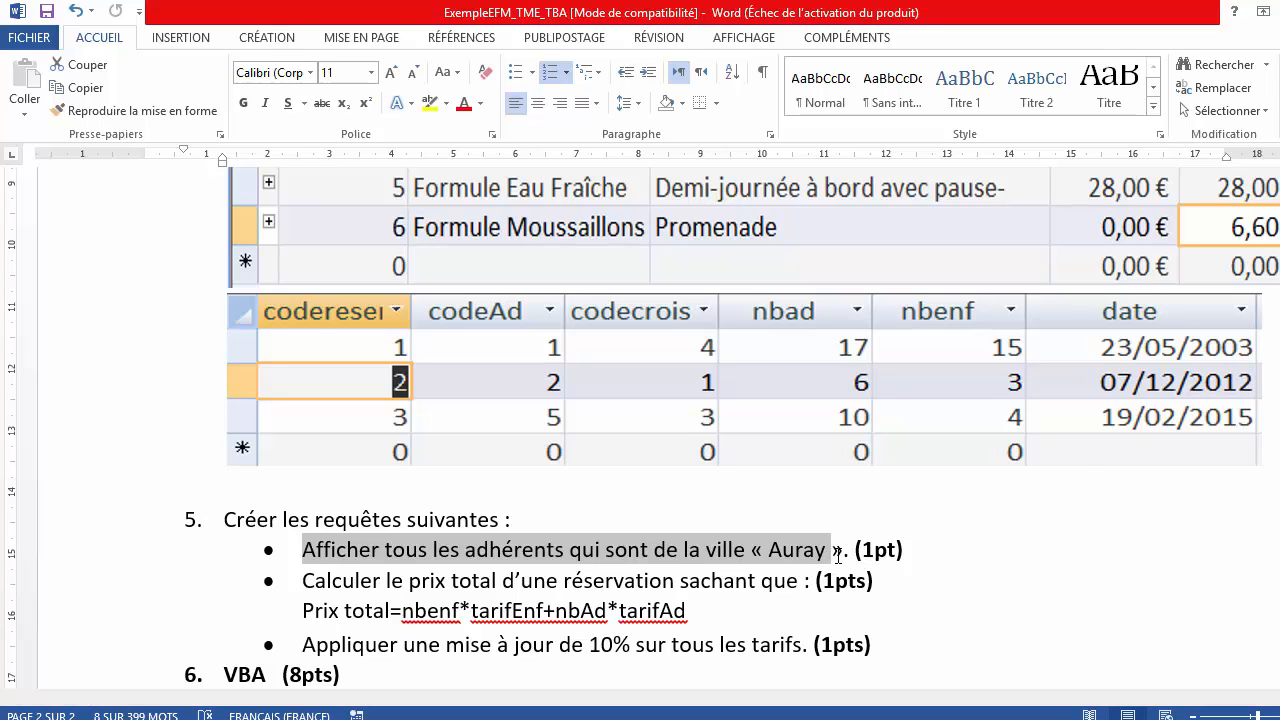
drag(834, 556, 851, 550)
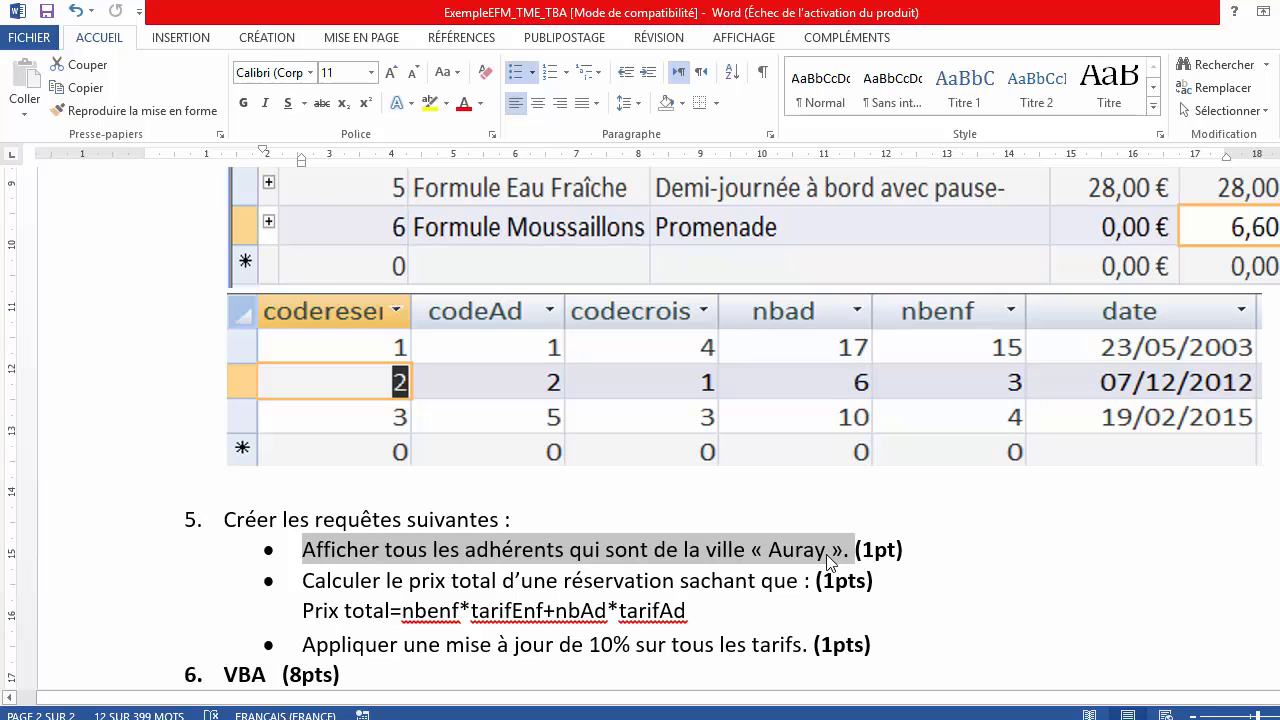
click(829, 555)
key(BackSpace)
key(BackSpace)
key(BackSpace)
key(BackSpace)
key(BackSpace)
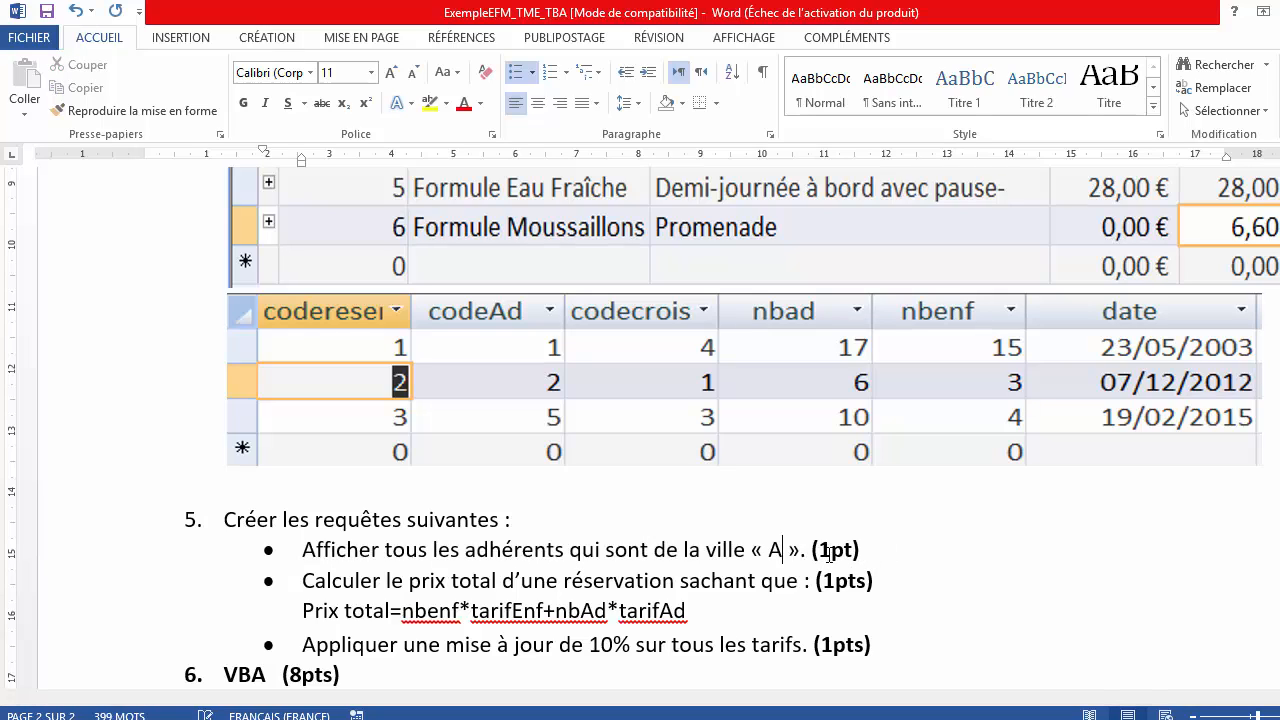
text(Paris)
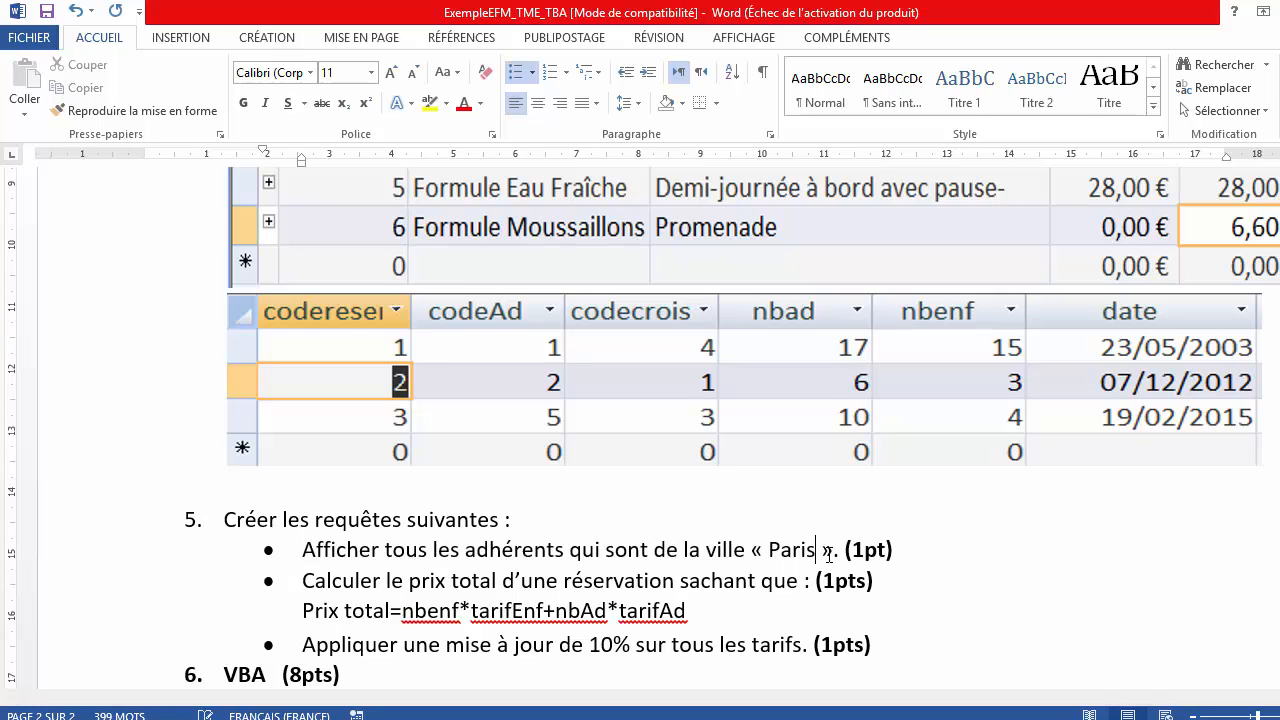
click(788, 567)
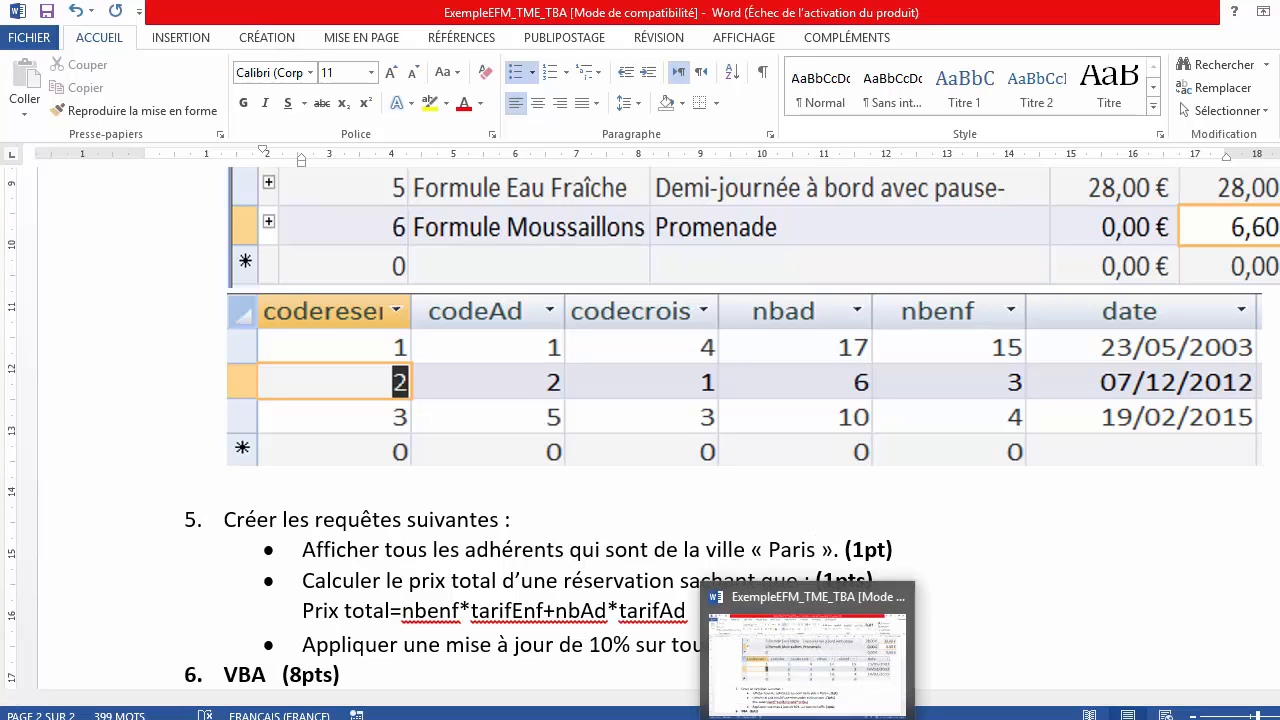
Return to the Access database, create a query in design view based on the adherent table and enlarge its field list.
click(807, 719)
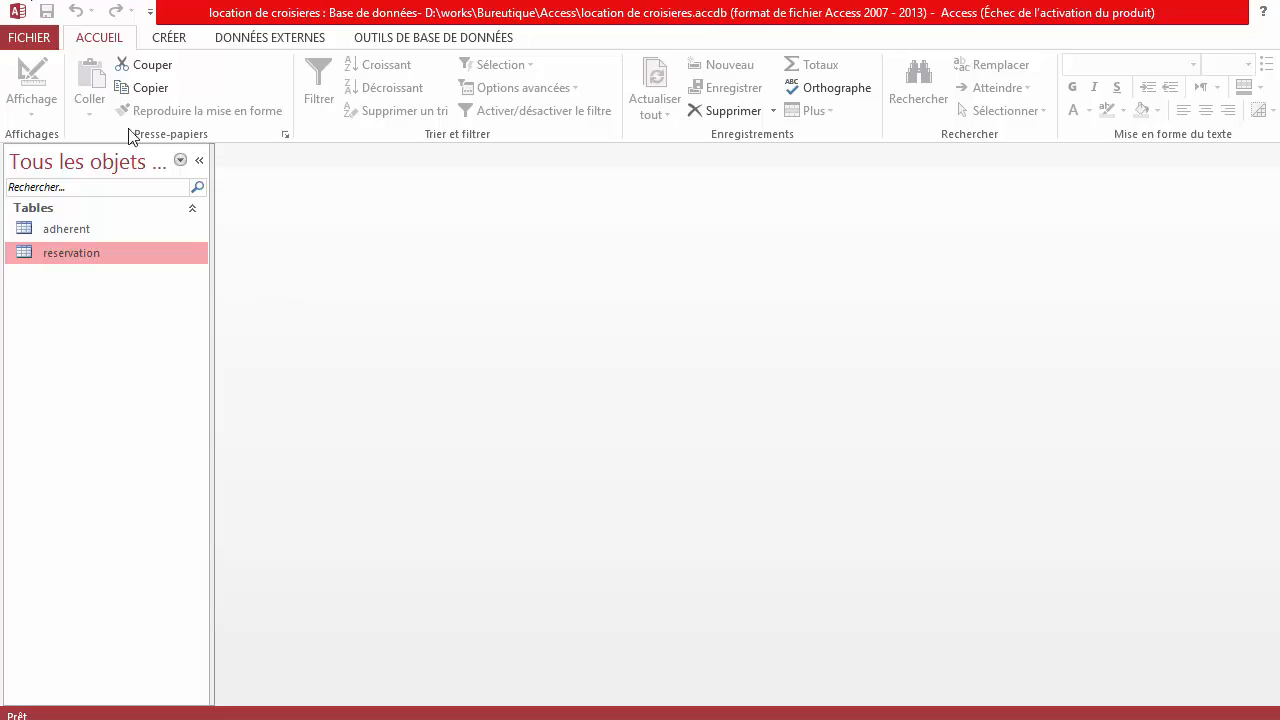
click(169, 37)
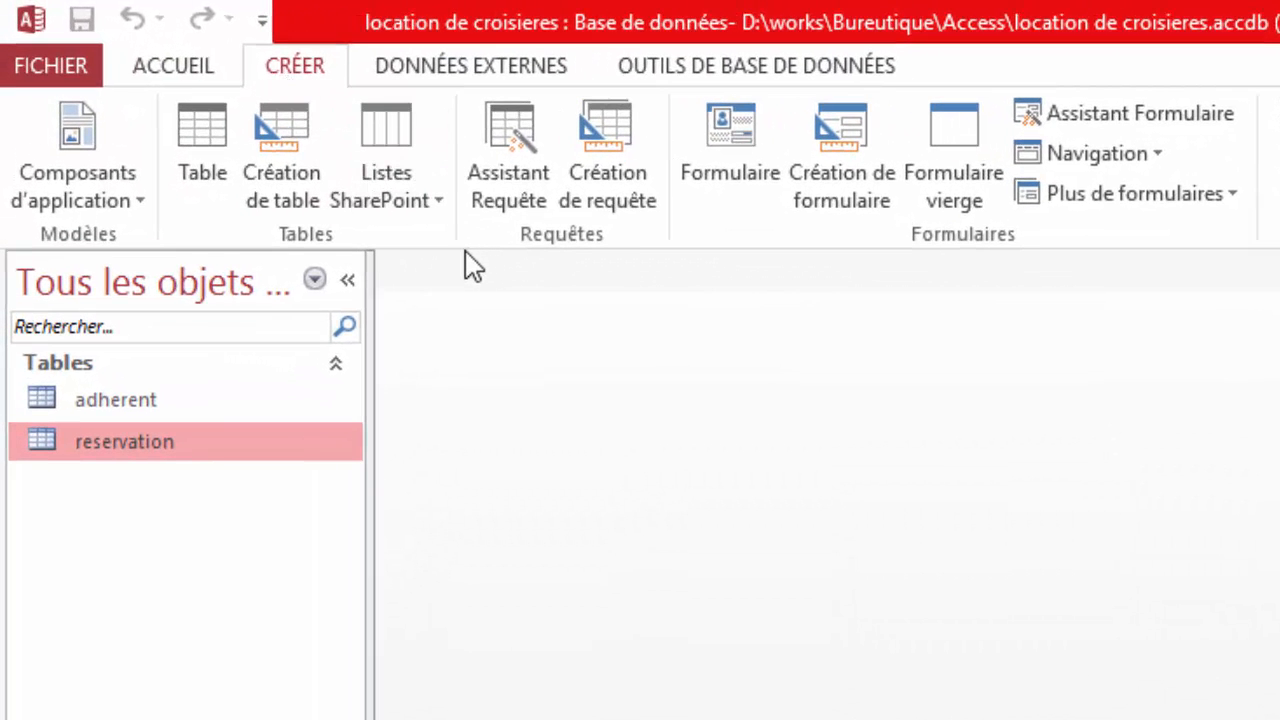
click(605, 160)
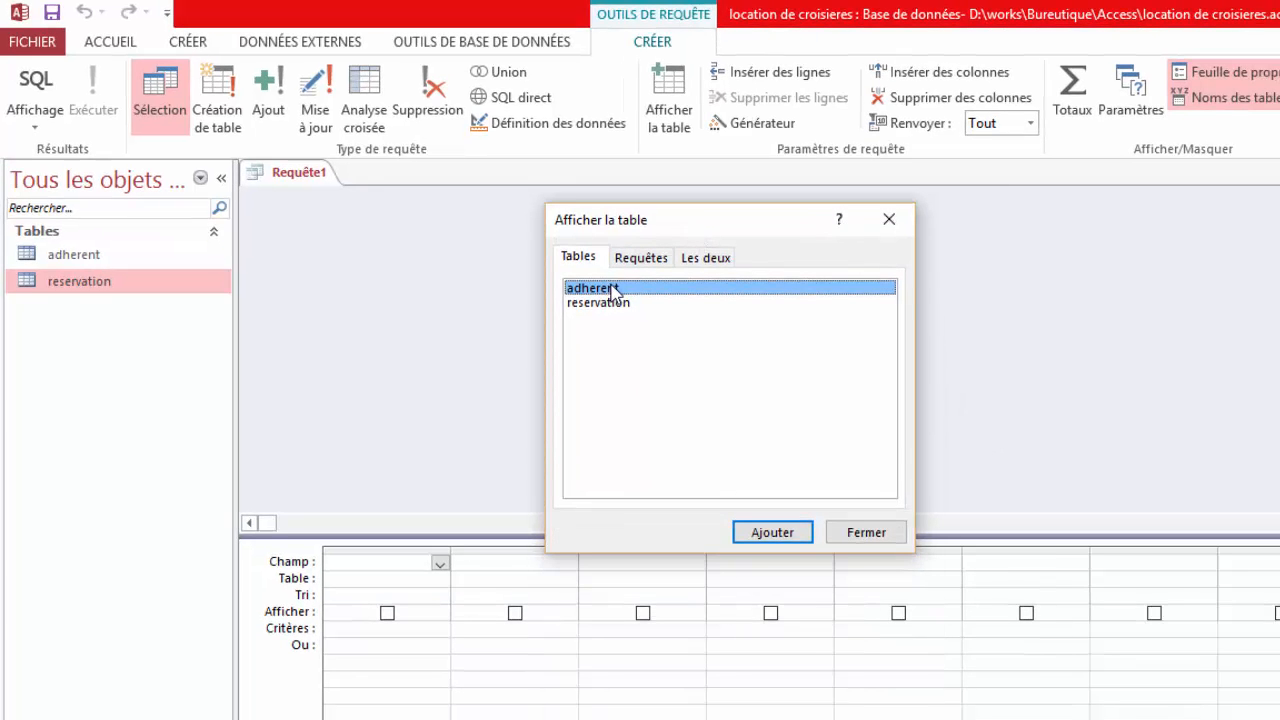
click(779, 532)
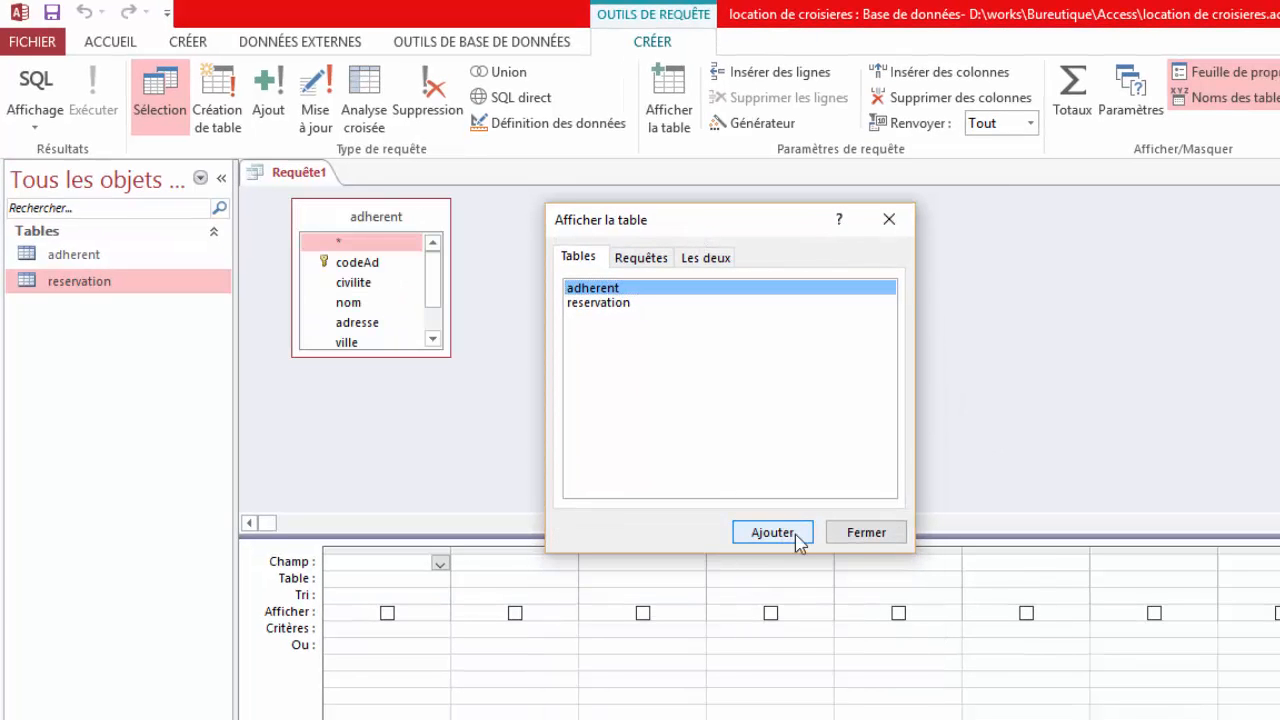
click(864, 533)
drag(449, 356, 583, 442)
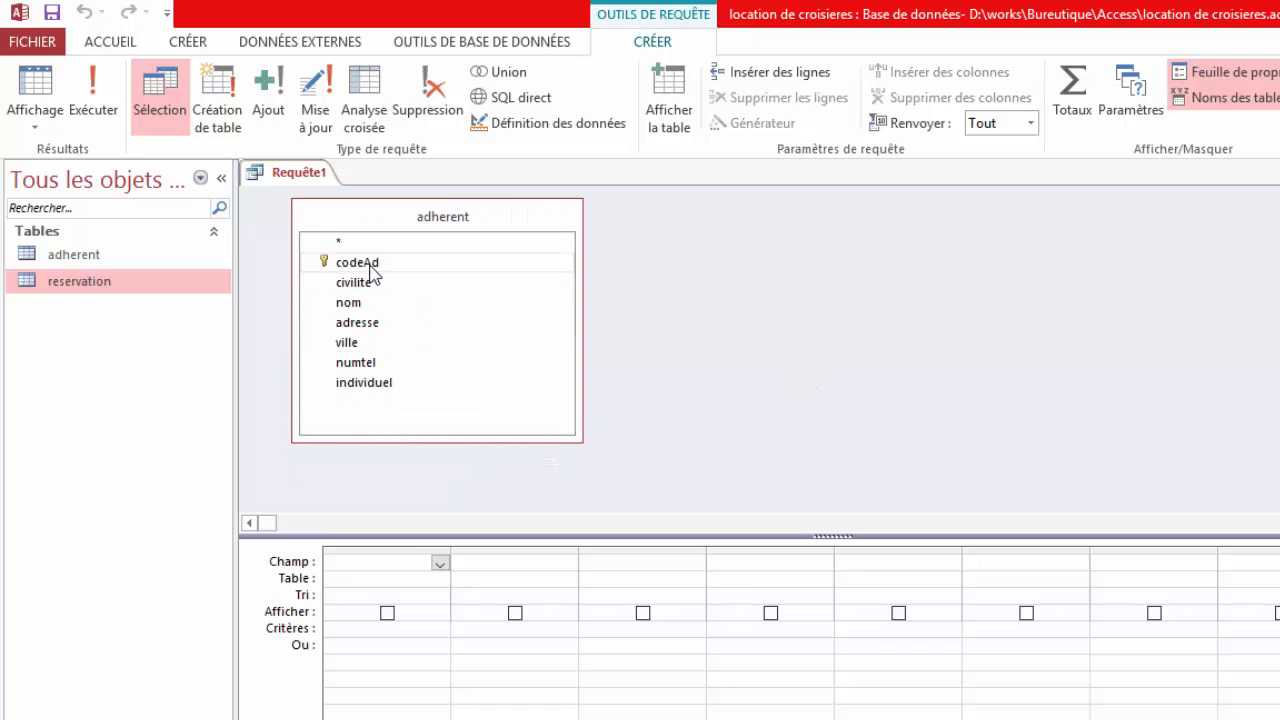
Add the codeAd, civilite, nom and ville fields of adherent to the query grid.
drag(362, 263, 390, 561)
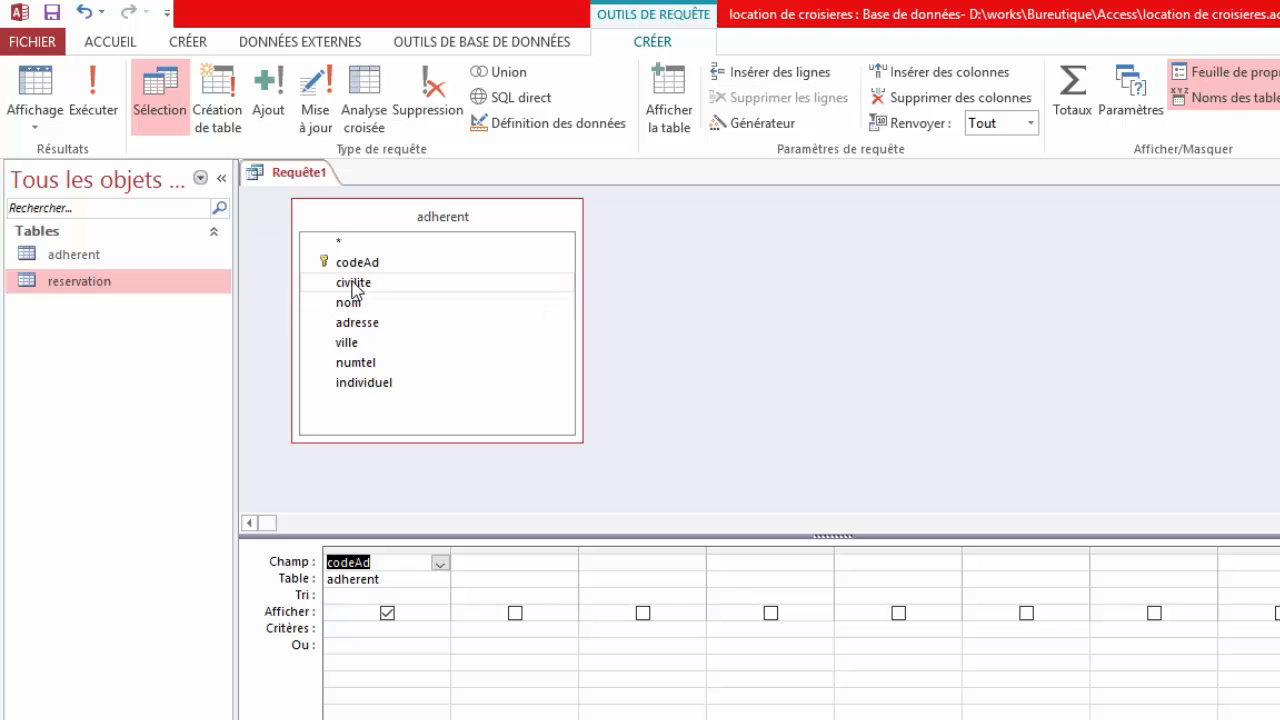
drag(370, 283, 514, 560)
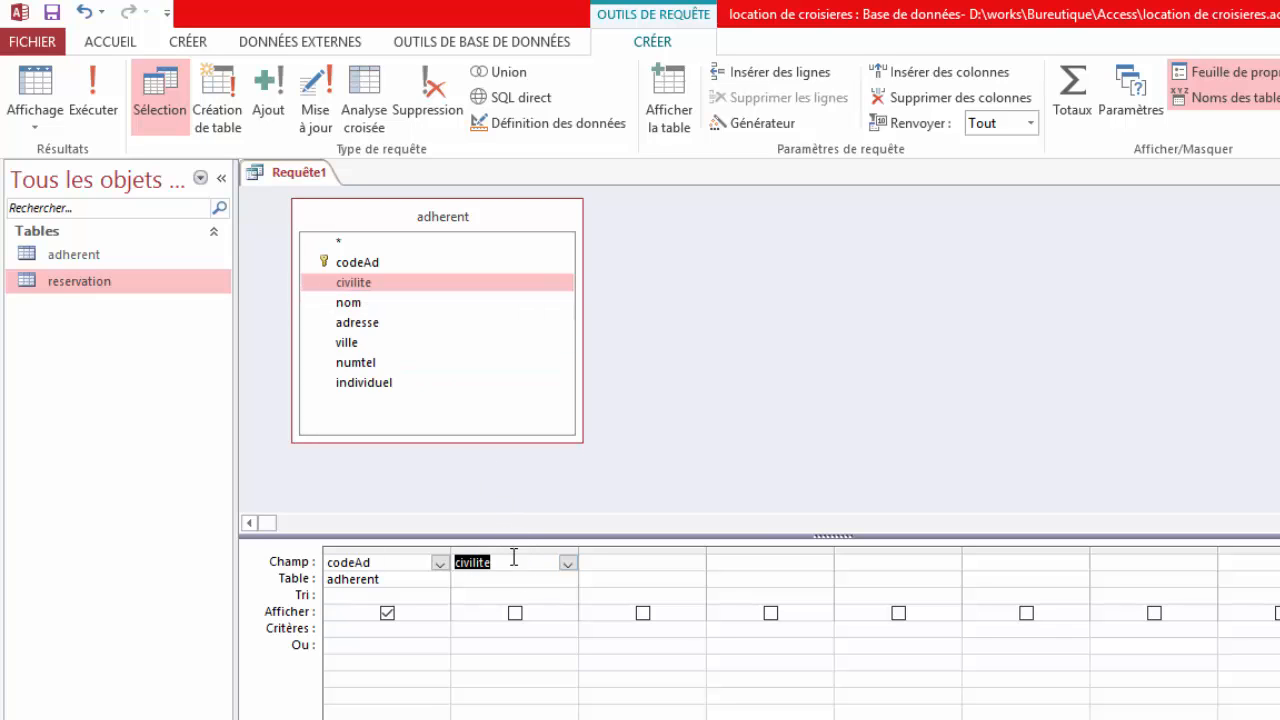
drag(362, 302, 670, 572)
drag(486, 345, 766, 561)
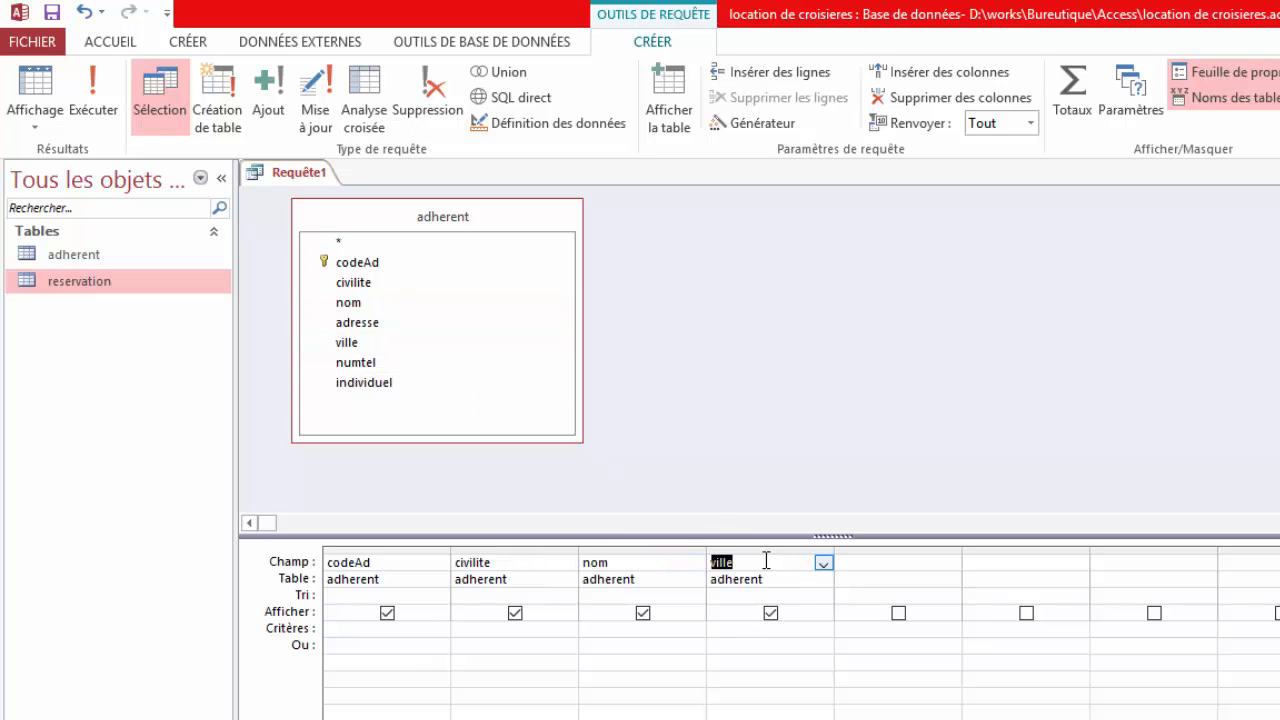
Set the criterion of the ville field to ="Paris".
click(342, 627)
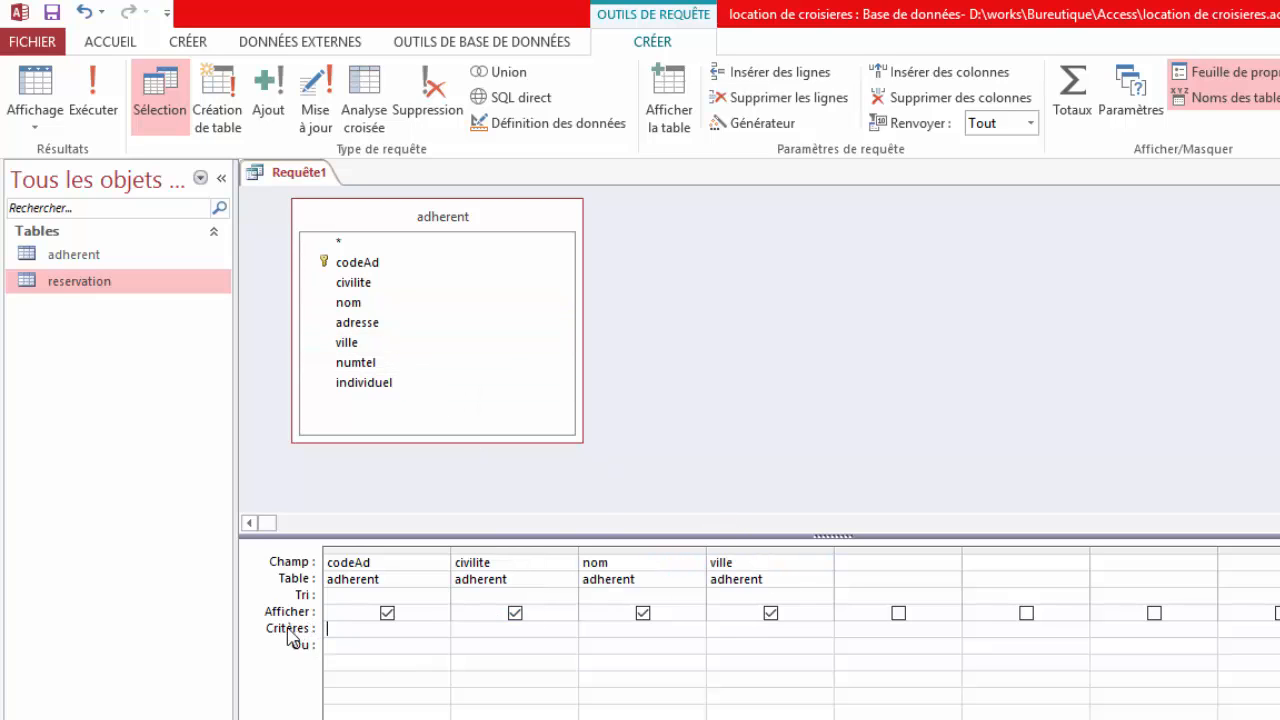
click(725, 628)
text(="Paris)
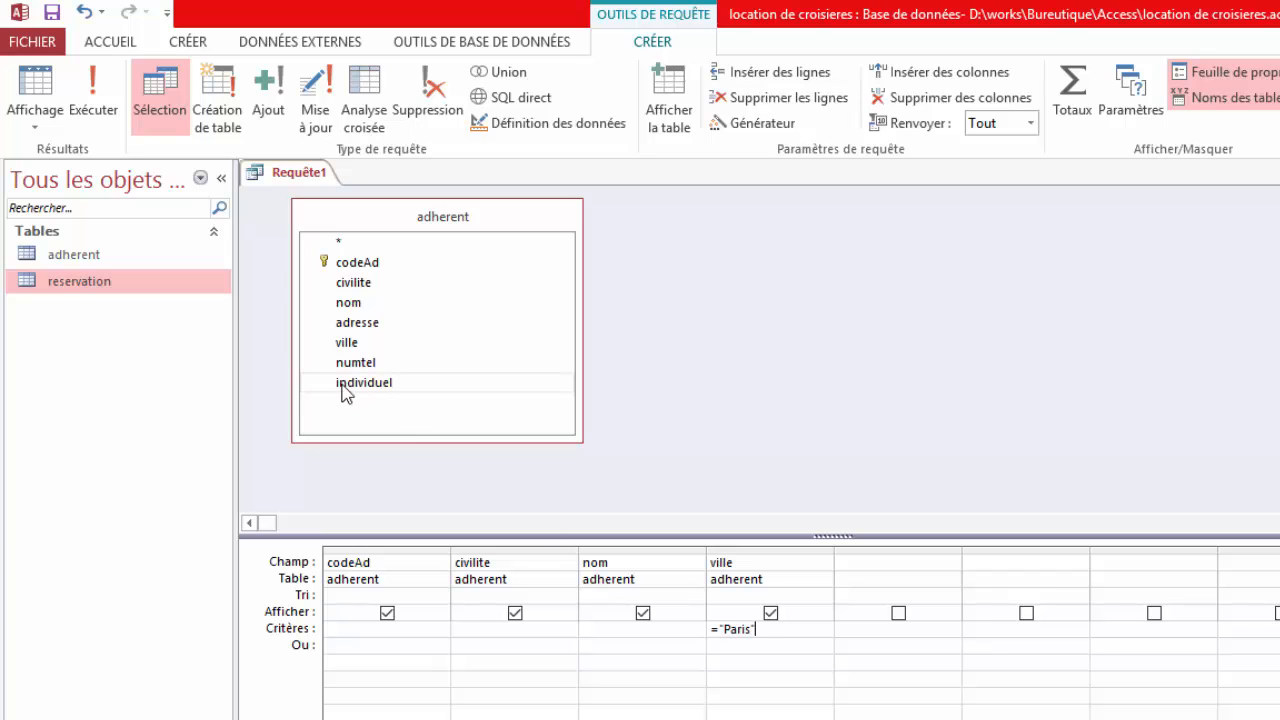
Save the query under the name "Adheretns de Paris".
right_click(290, 167)
click(310, 182)
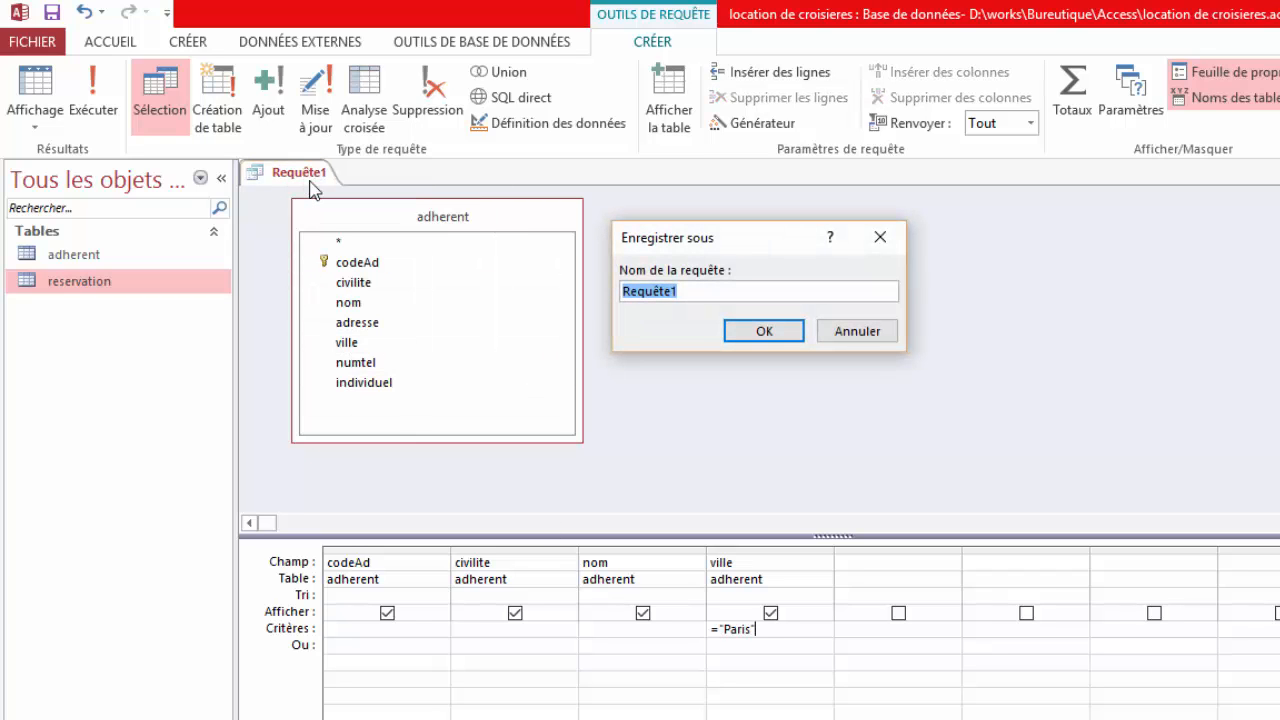
text(Adheretns de )
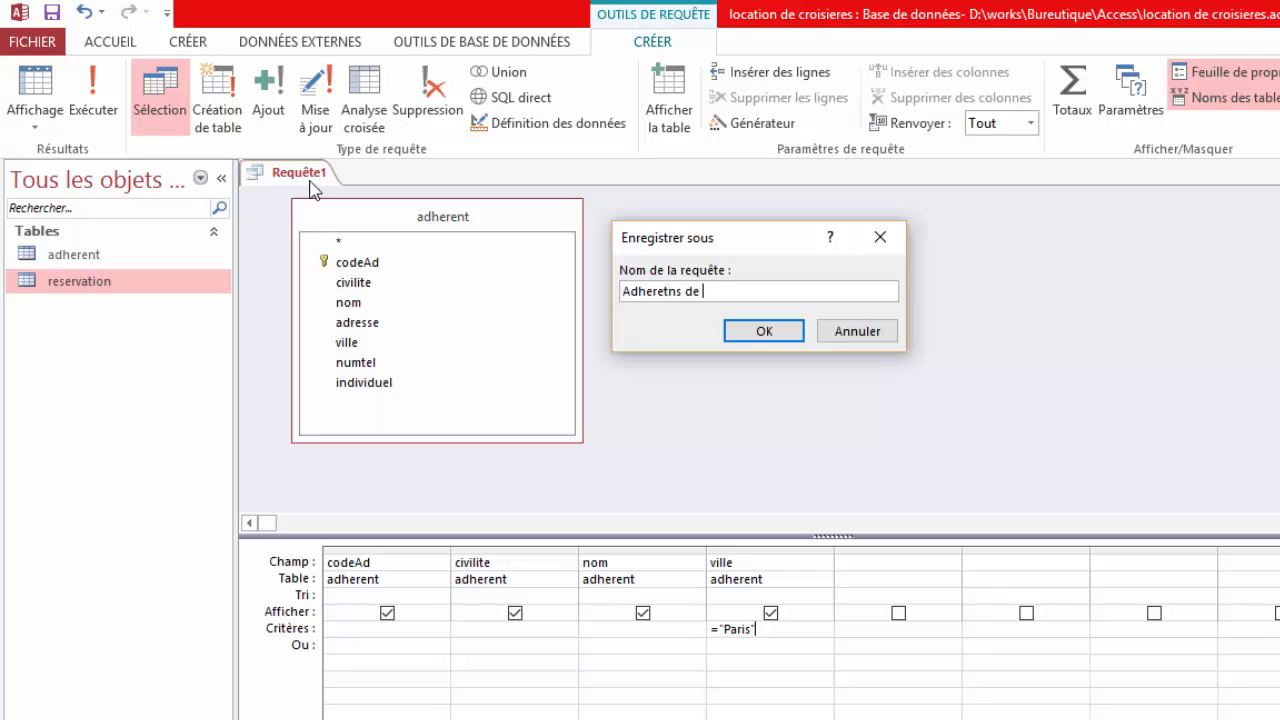
text(Paris)
click(736, 336)
Save and close the query design, and run the Adheretns de Paris query to view its records.
right_click(361, 180)
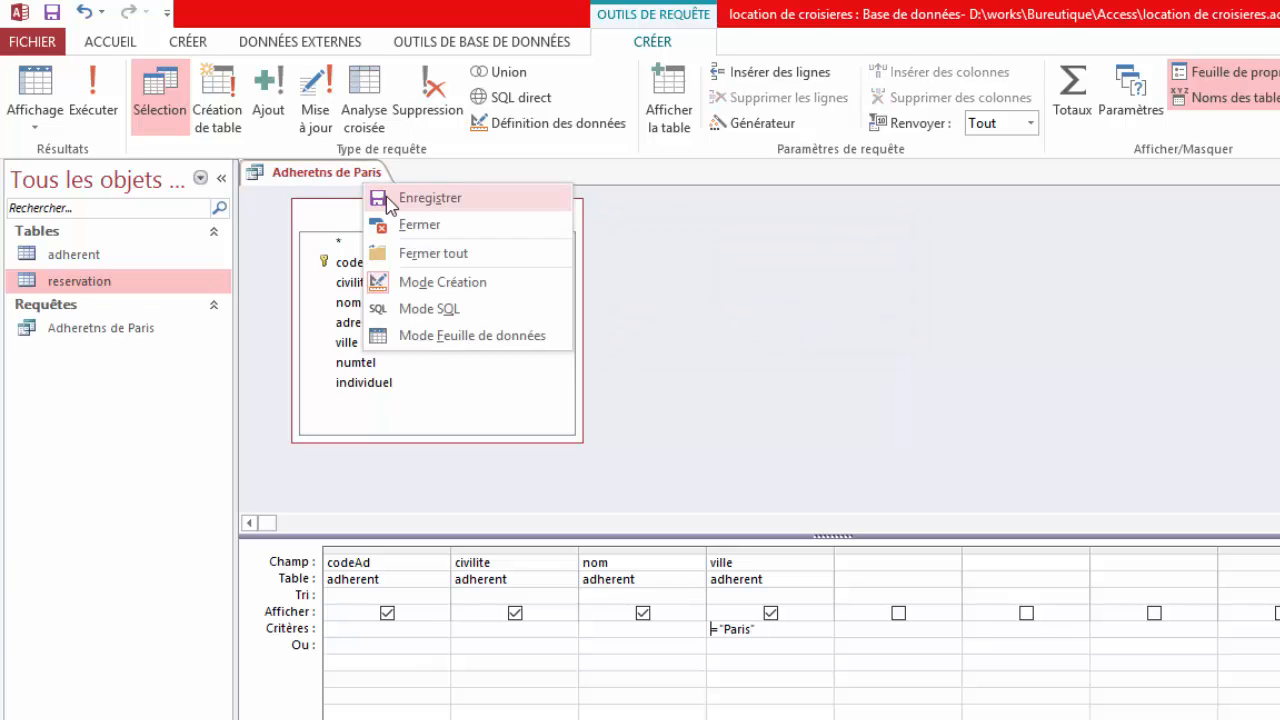
click(386, 195)
right_click(349, 173)
click(368, 188)
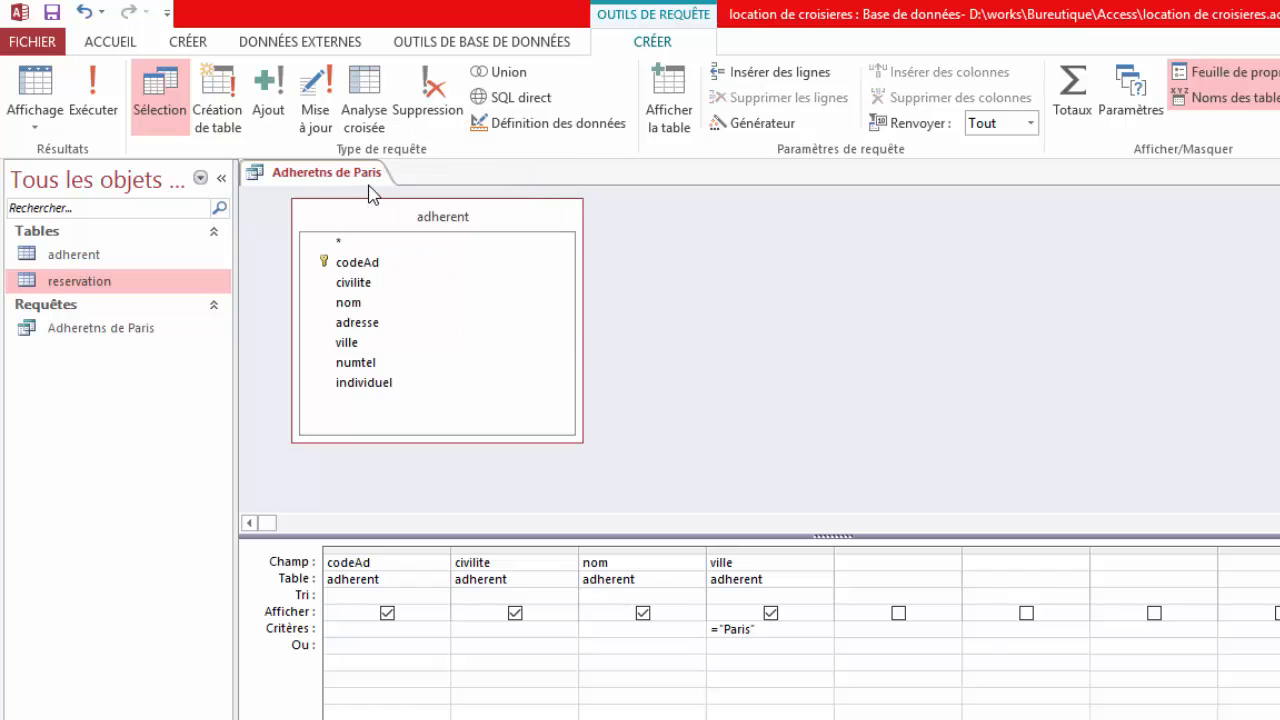
right_click(350, 176)
click(406, 215)
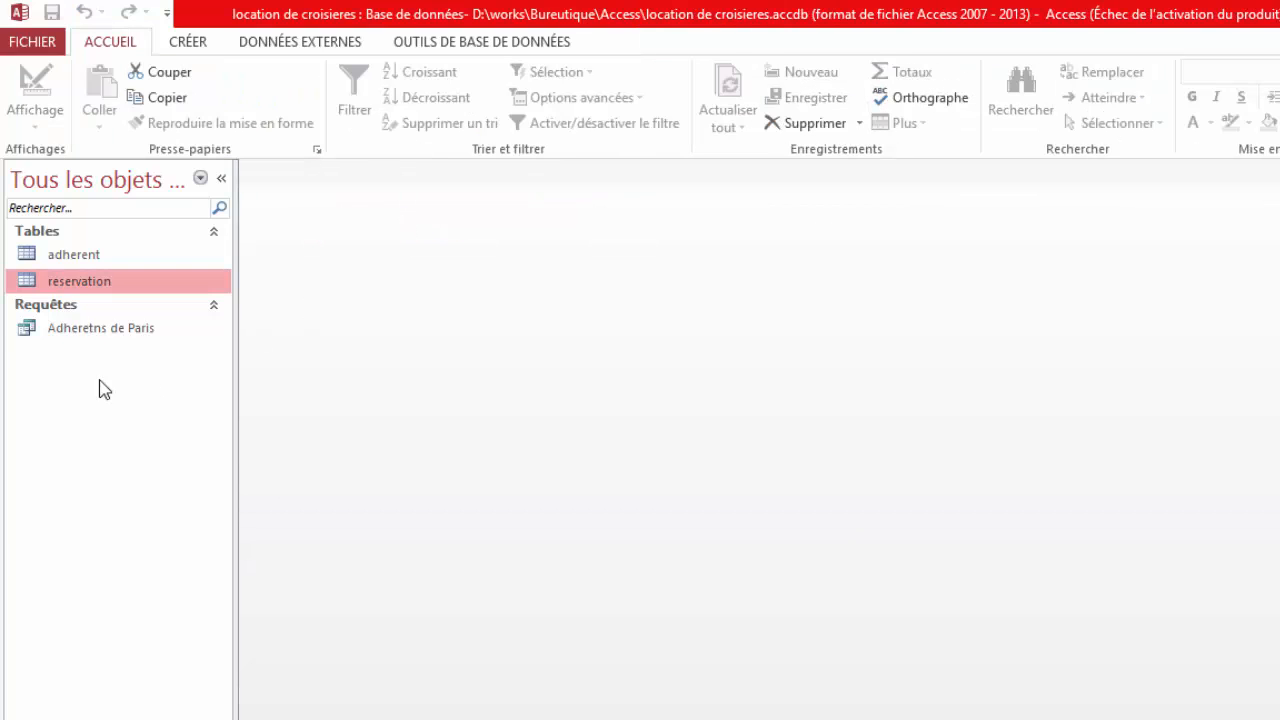
click(94, 340)
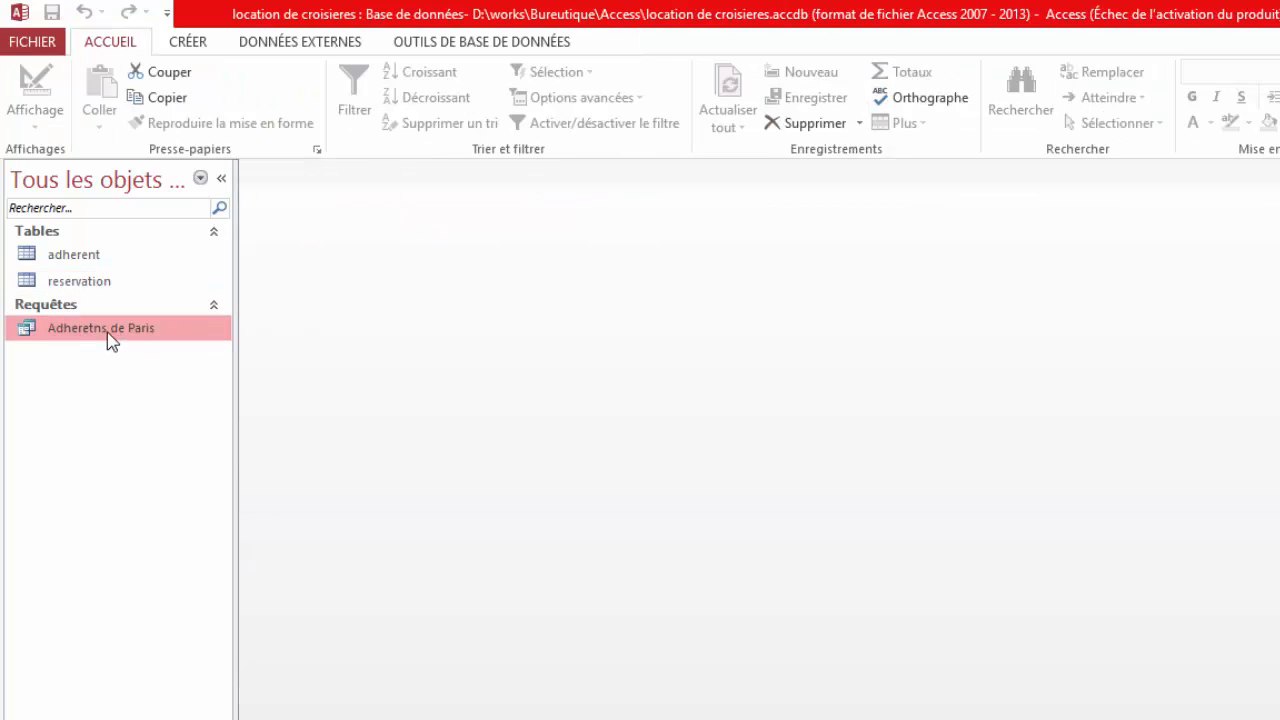
double_click(111, 341)
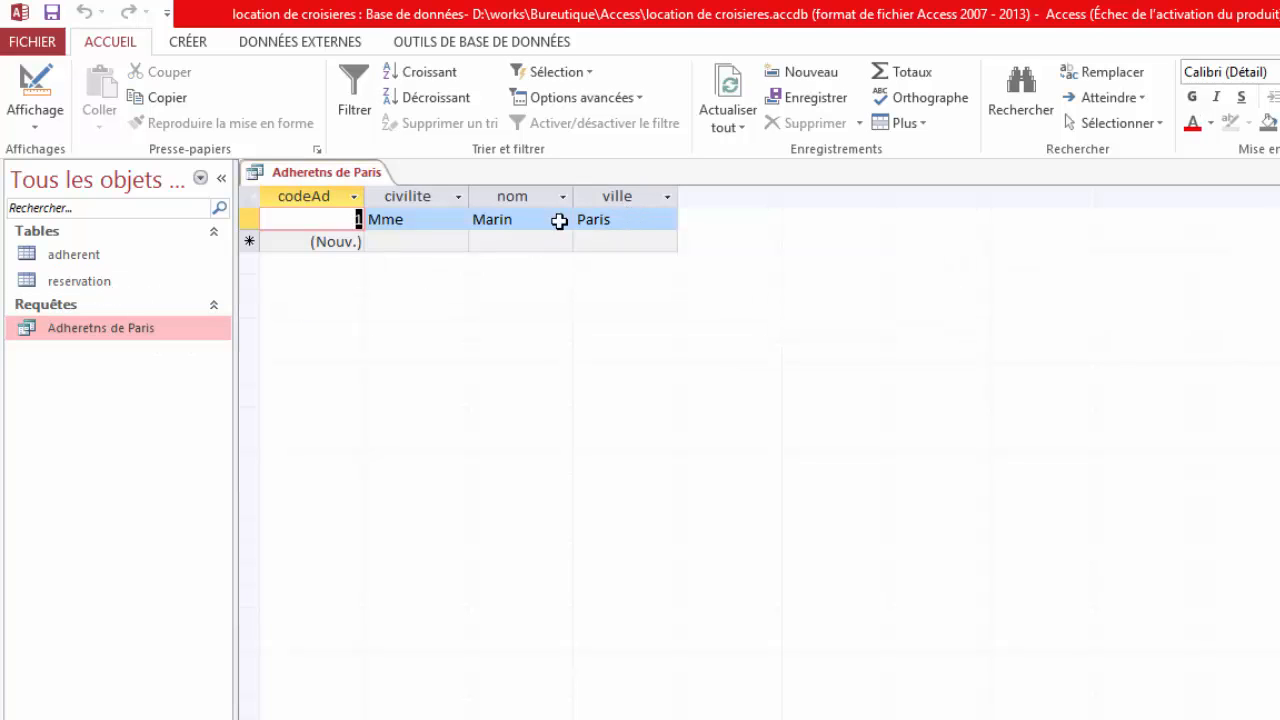
Close the Adheretns de Paris query and open the adherent table to view its records.
click(117, 255)
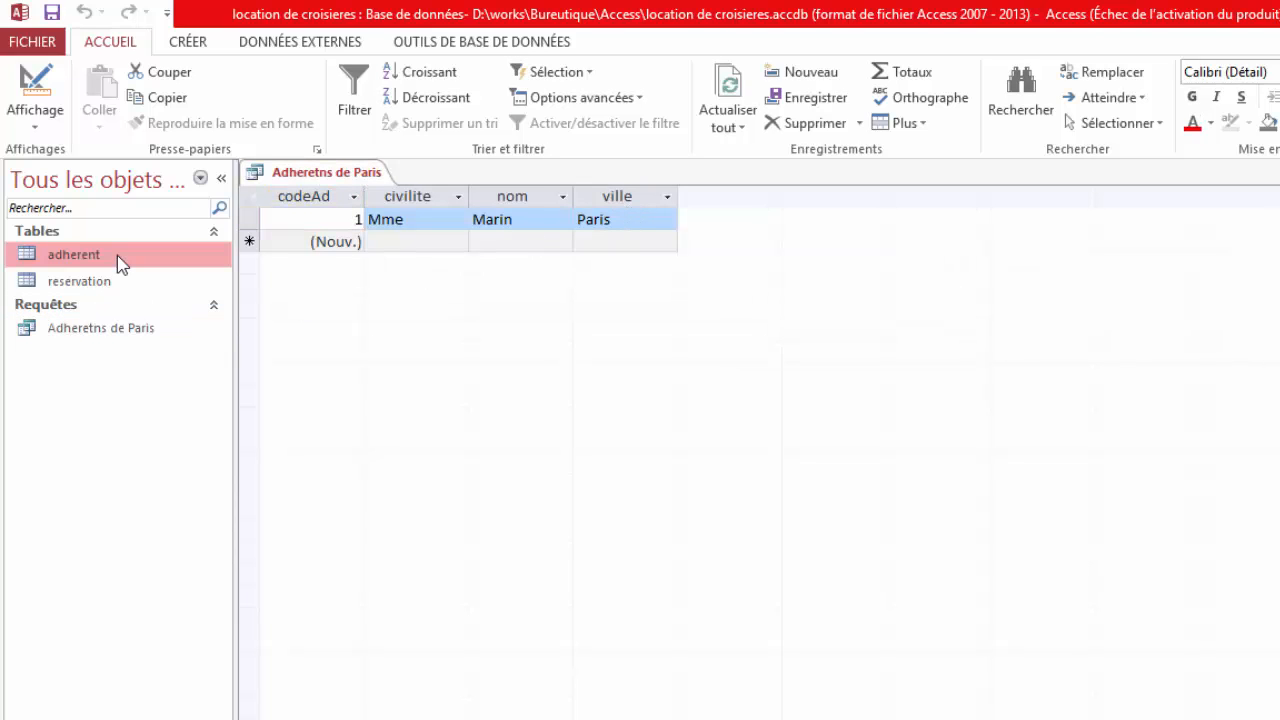
right_click(381, 192)
click(414, 223)
right_click(50, 257)
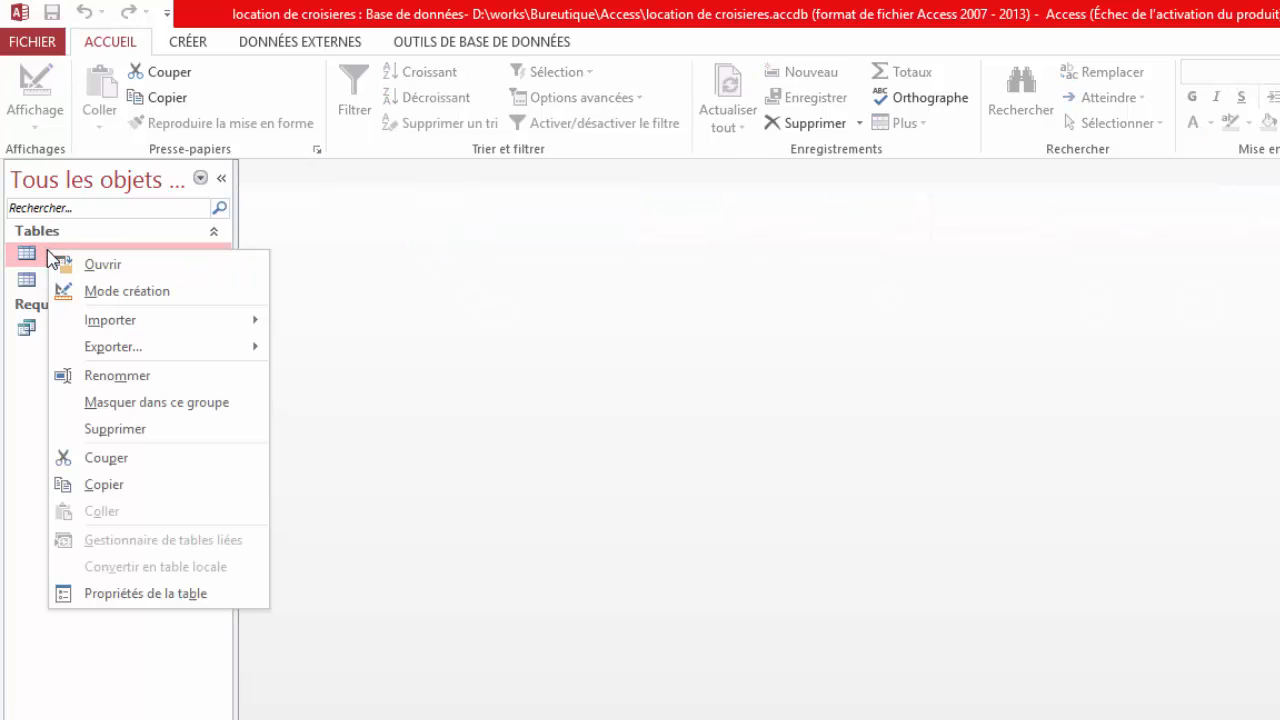
click(106, 266)
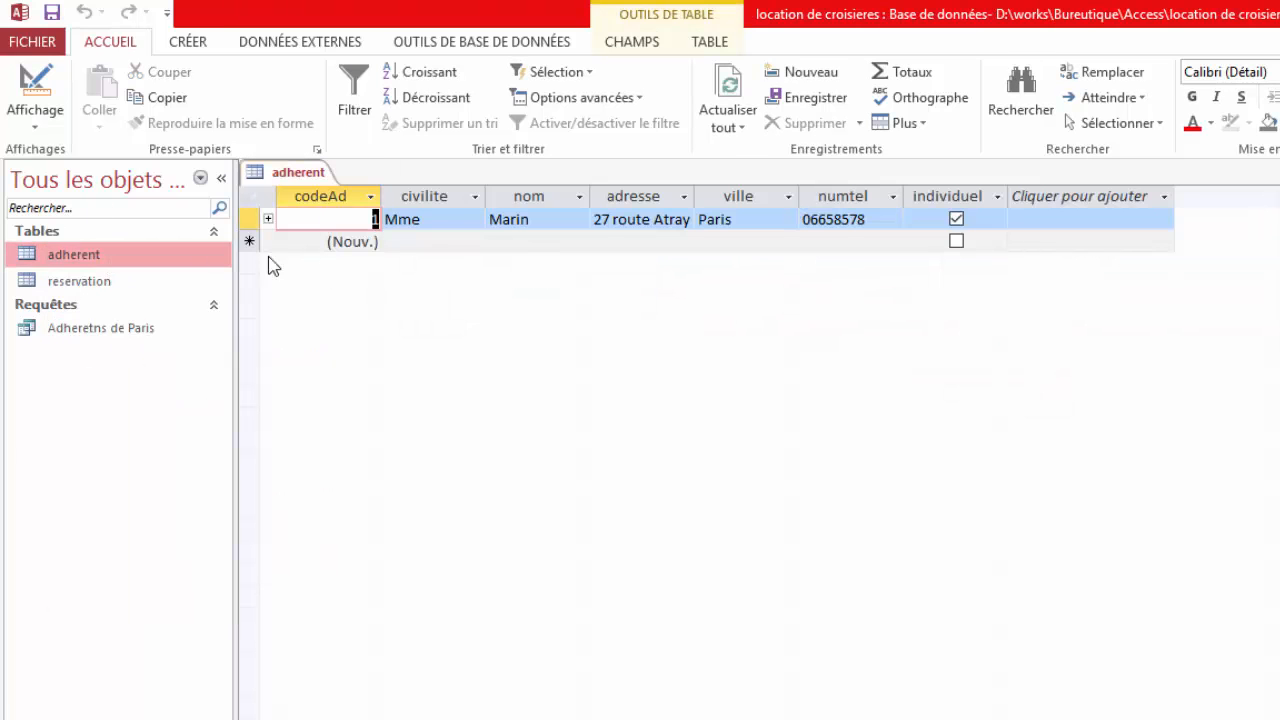
Add a second adherent record with civilite M., the member's surname, street address, ville Fes and phone number.
click(425, 240)
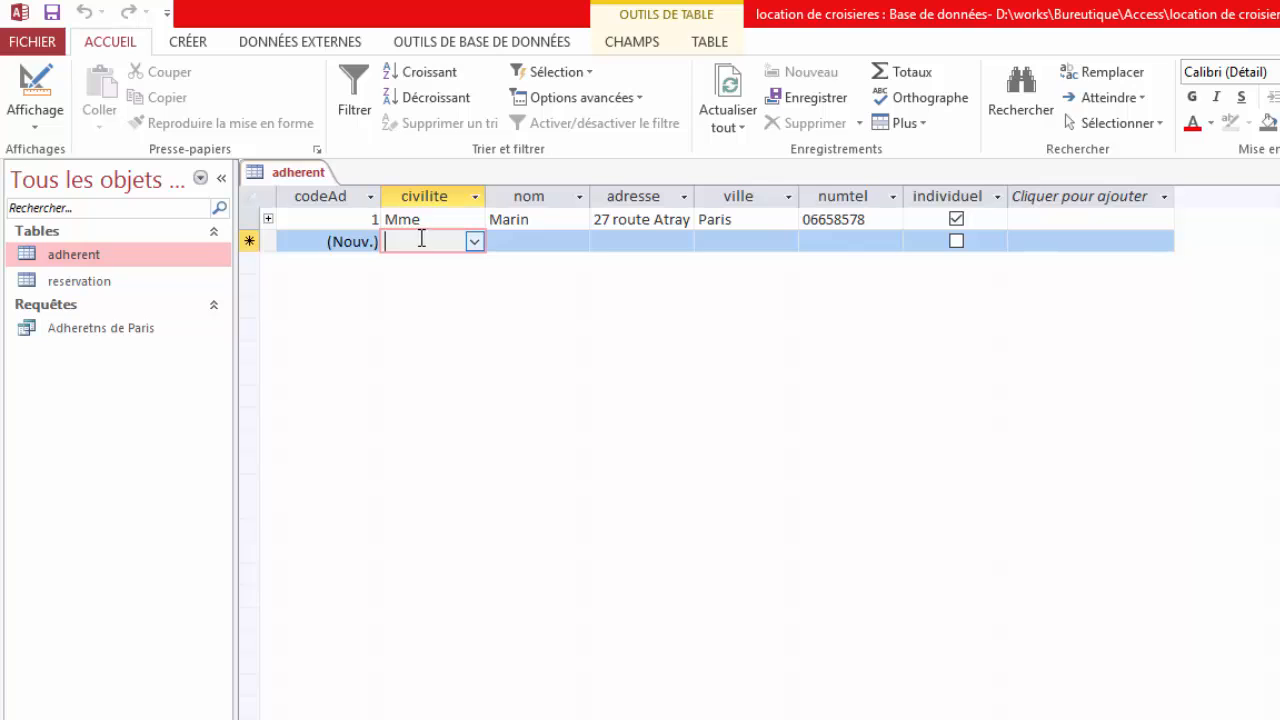
click(474, 241)
click(472, 262)
click(545, 246)
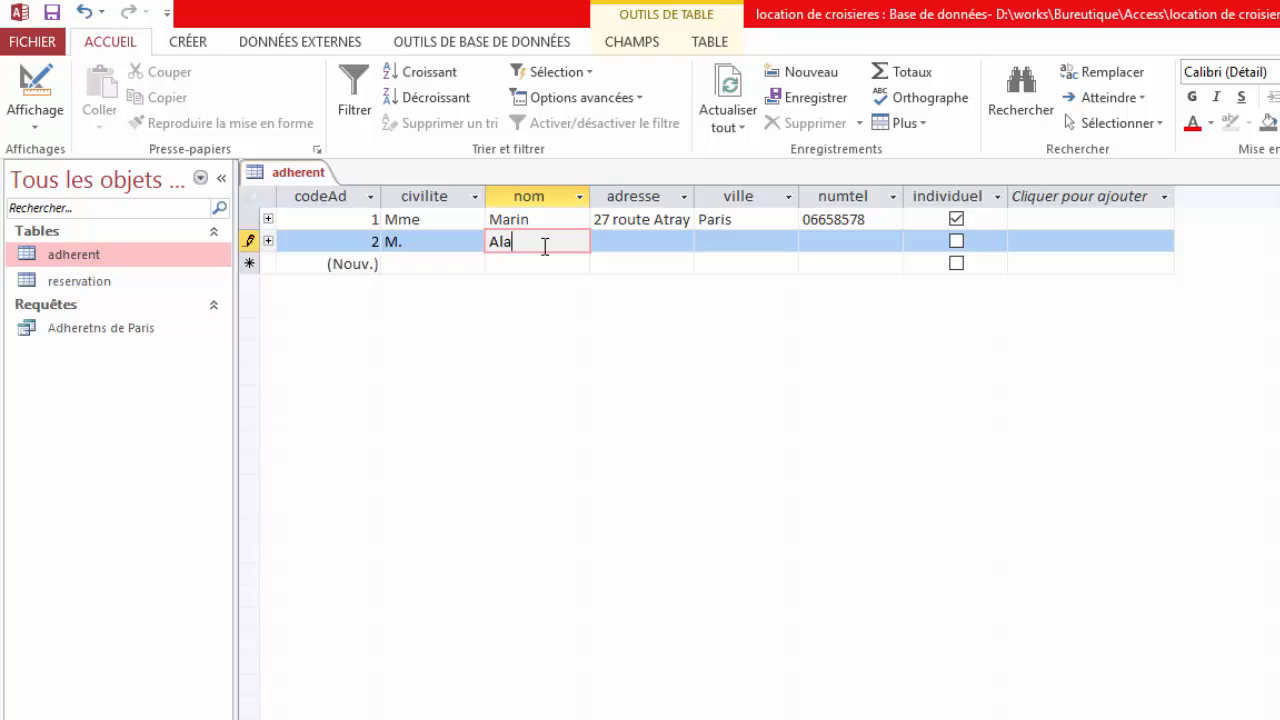
click(628, 247)
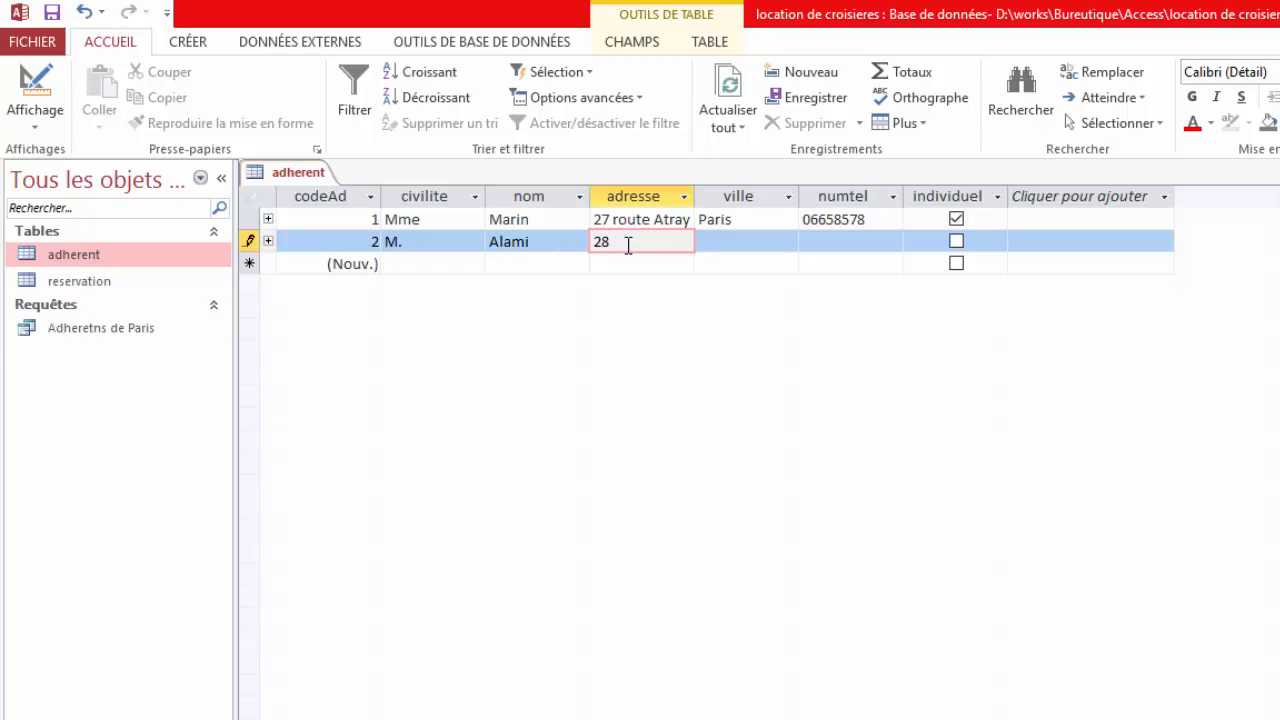
text(28 Rte Sefrou)
click(721, 238)
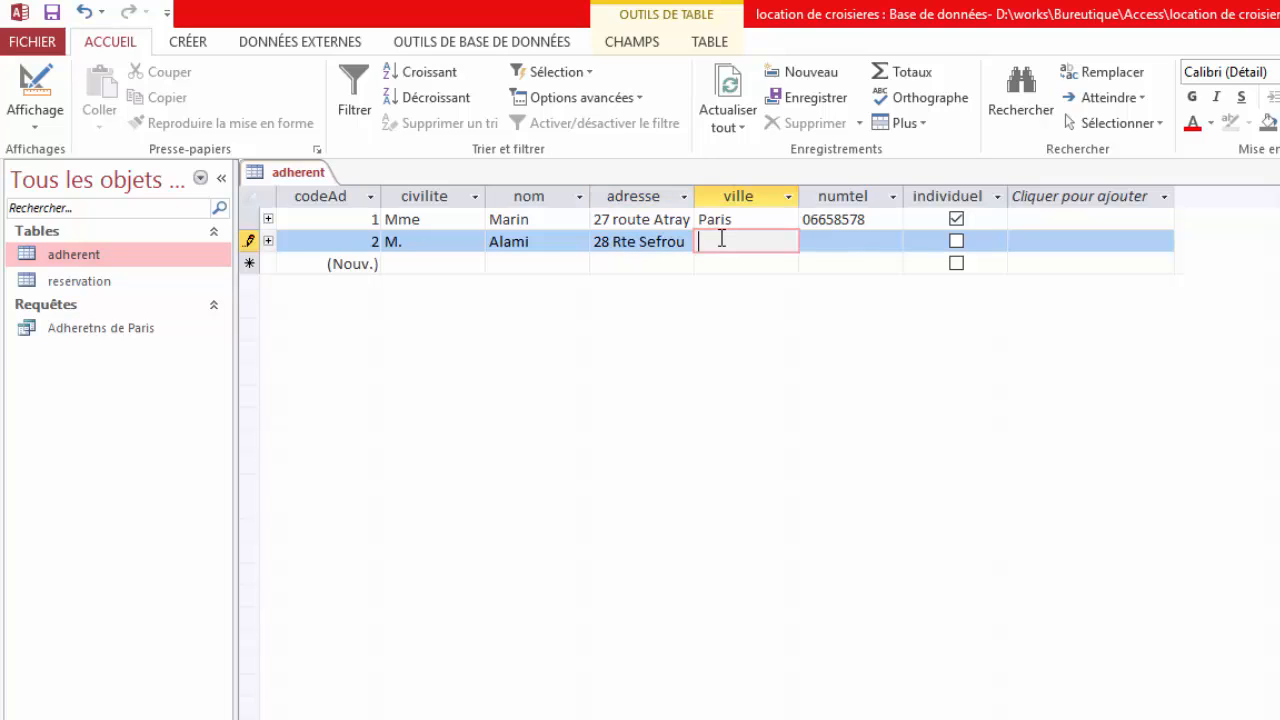
click(829, 243)
text(0698574)
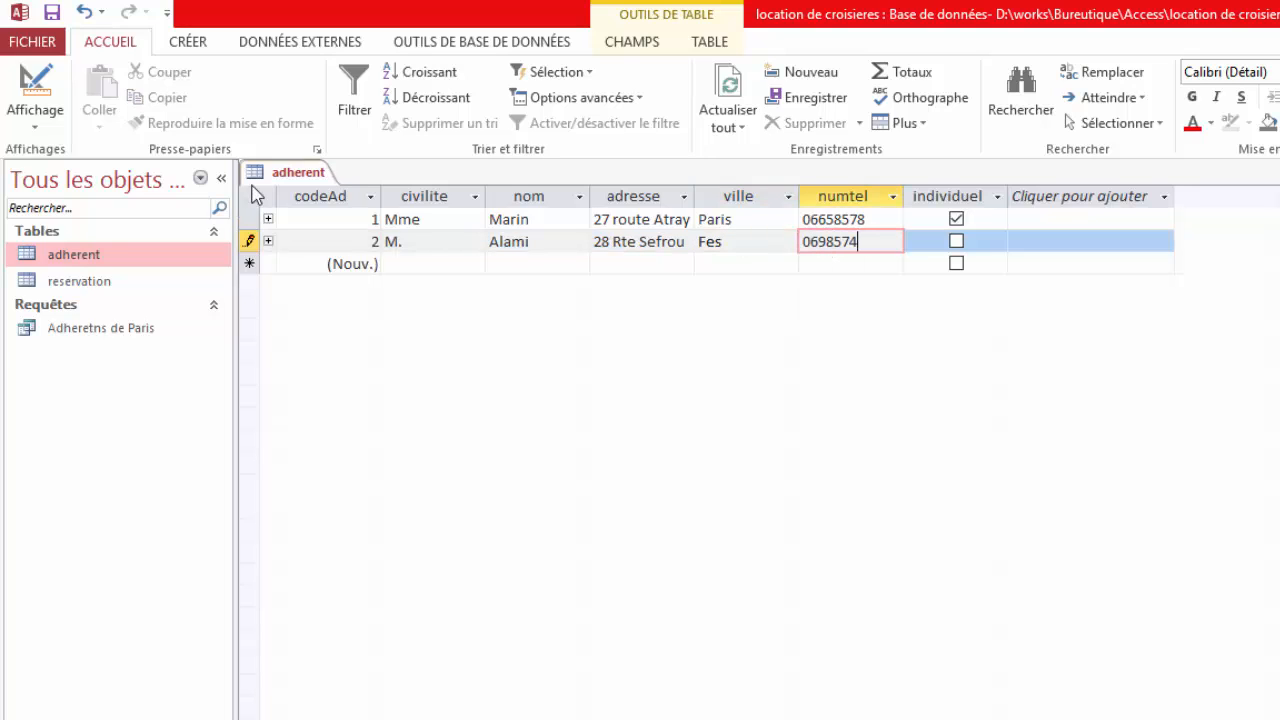
Close the adherent table and rerun the Adheretns de Paris query to check which records it returns.
right_click(300, 174)
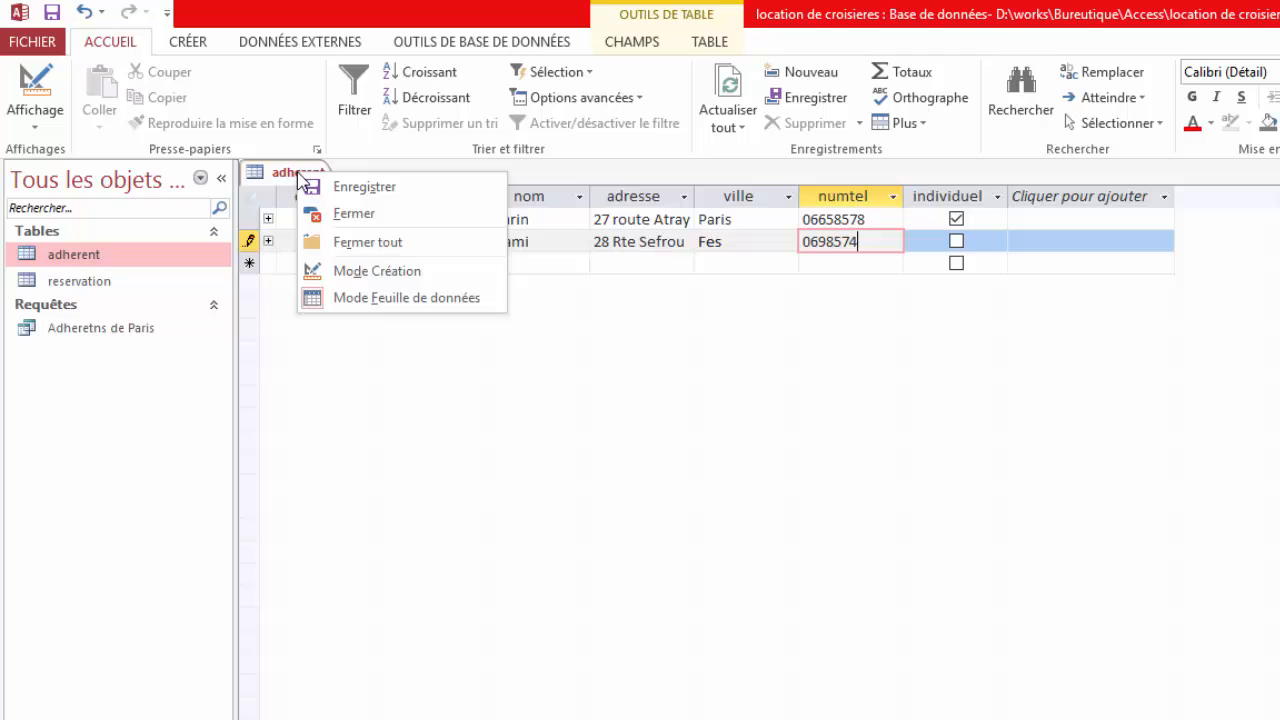
click(378, 248)
click(108, 334)
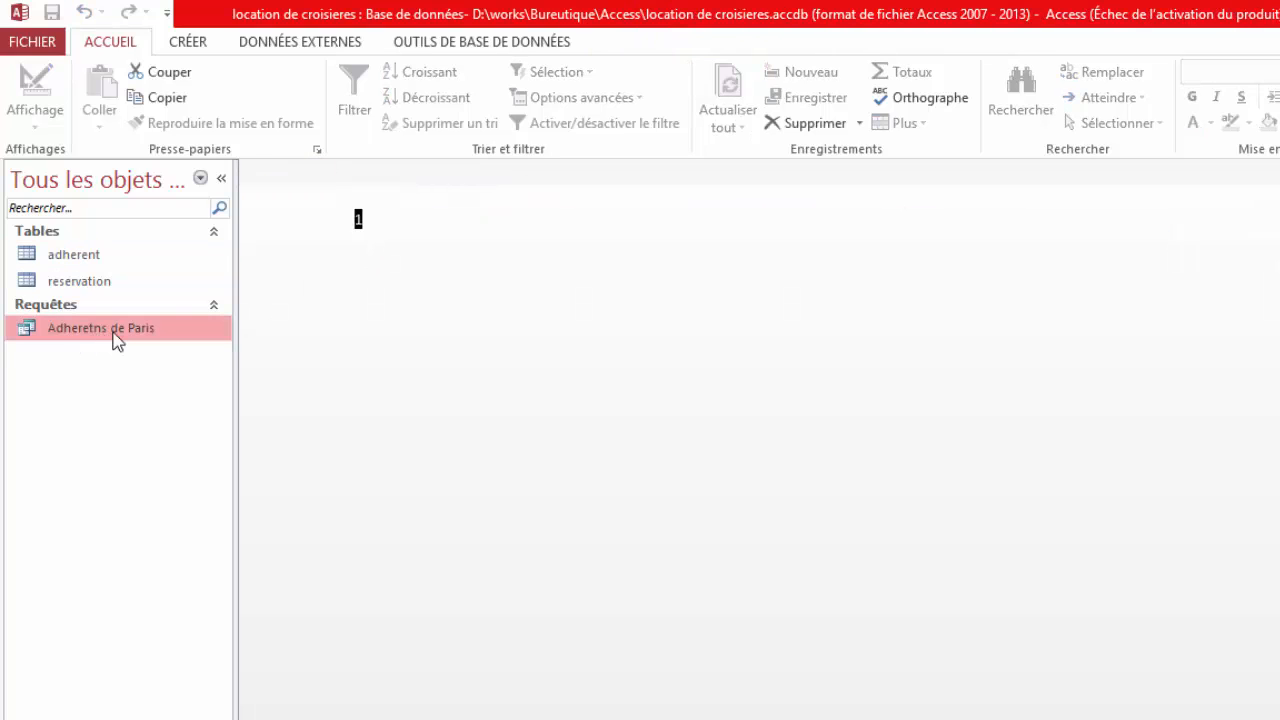
click(248, 219)
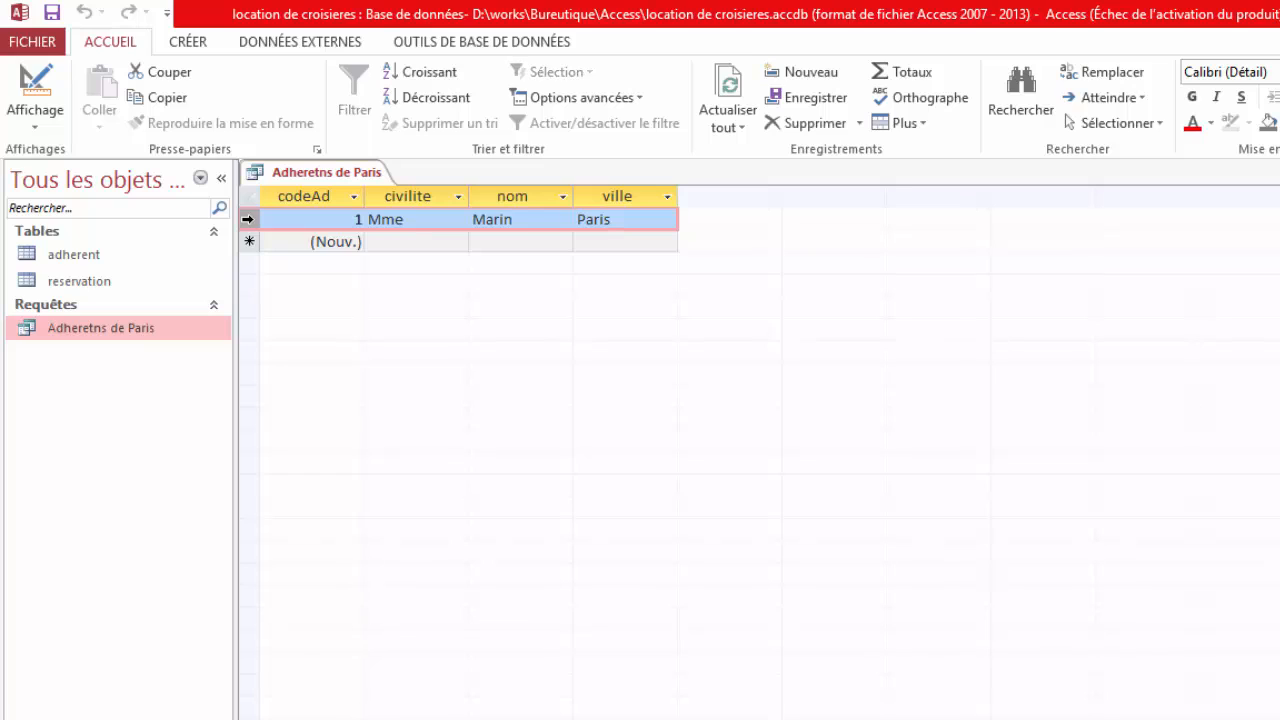
click(130, 330)
Save the Adheretns de Paris query and close all open objects.
right_click(360, 180)
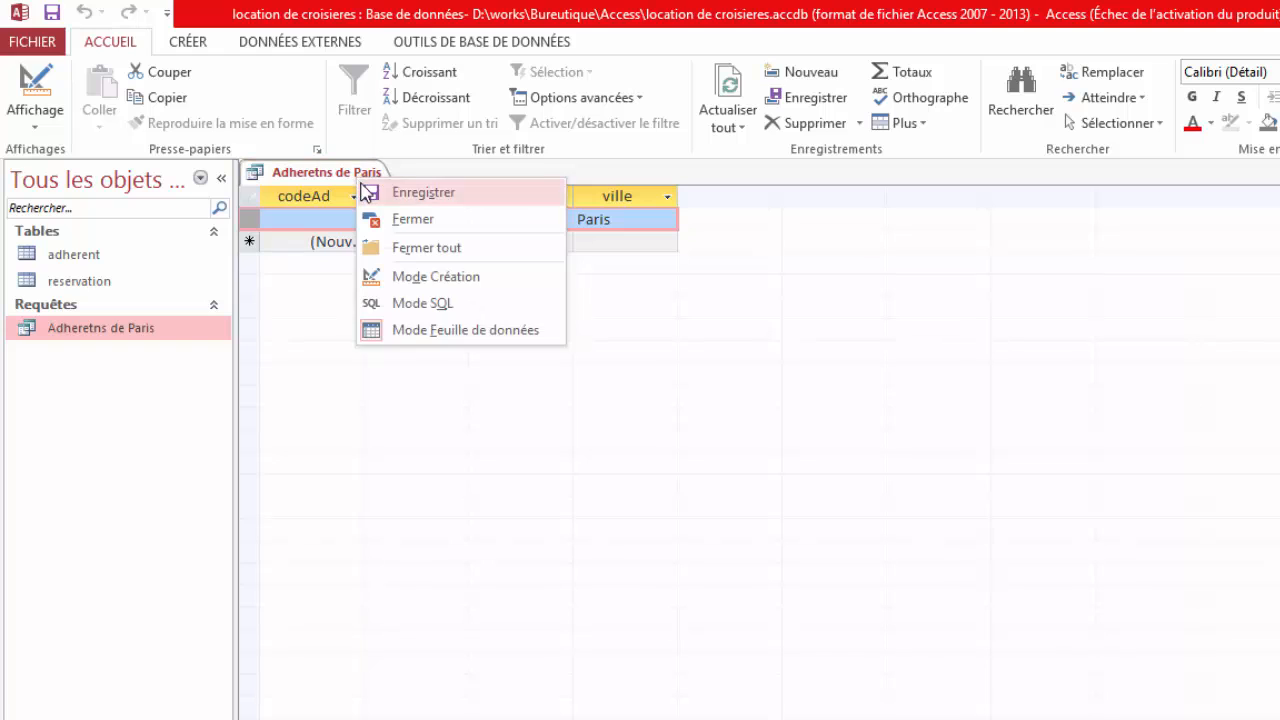
click(366, 192)
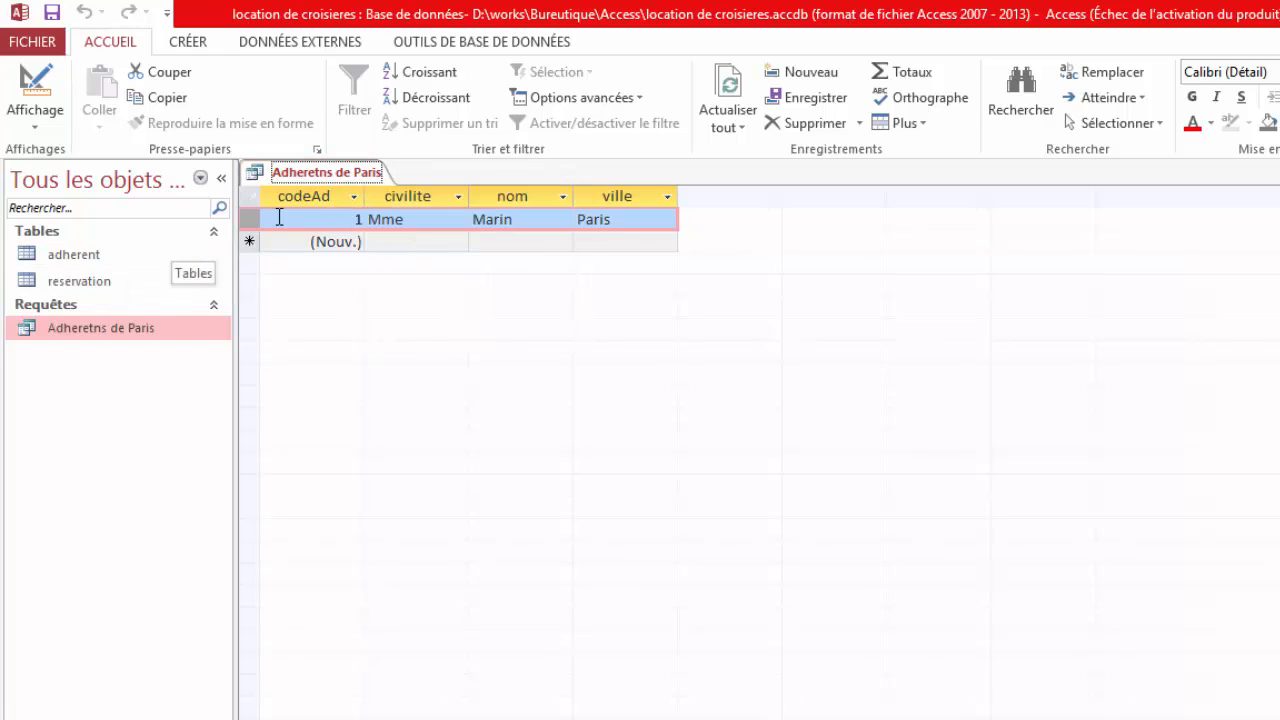
right_click(328, 177)
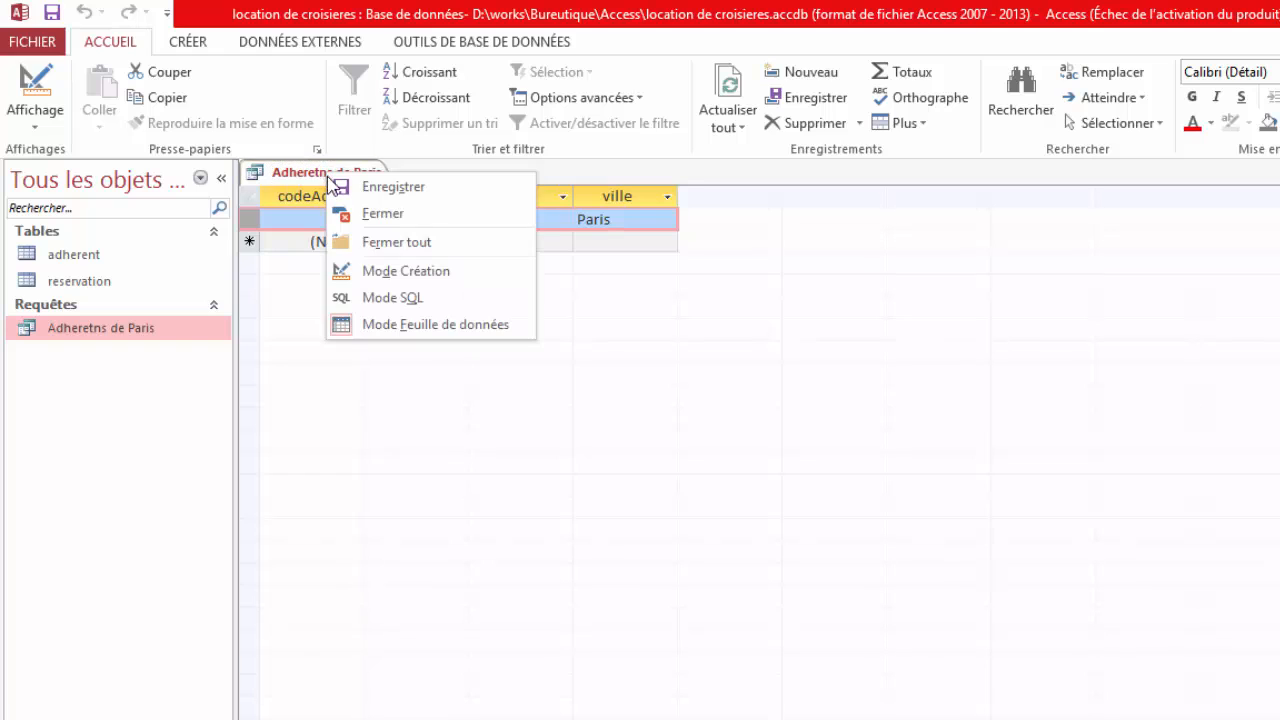
click(392, 245)
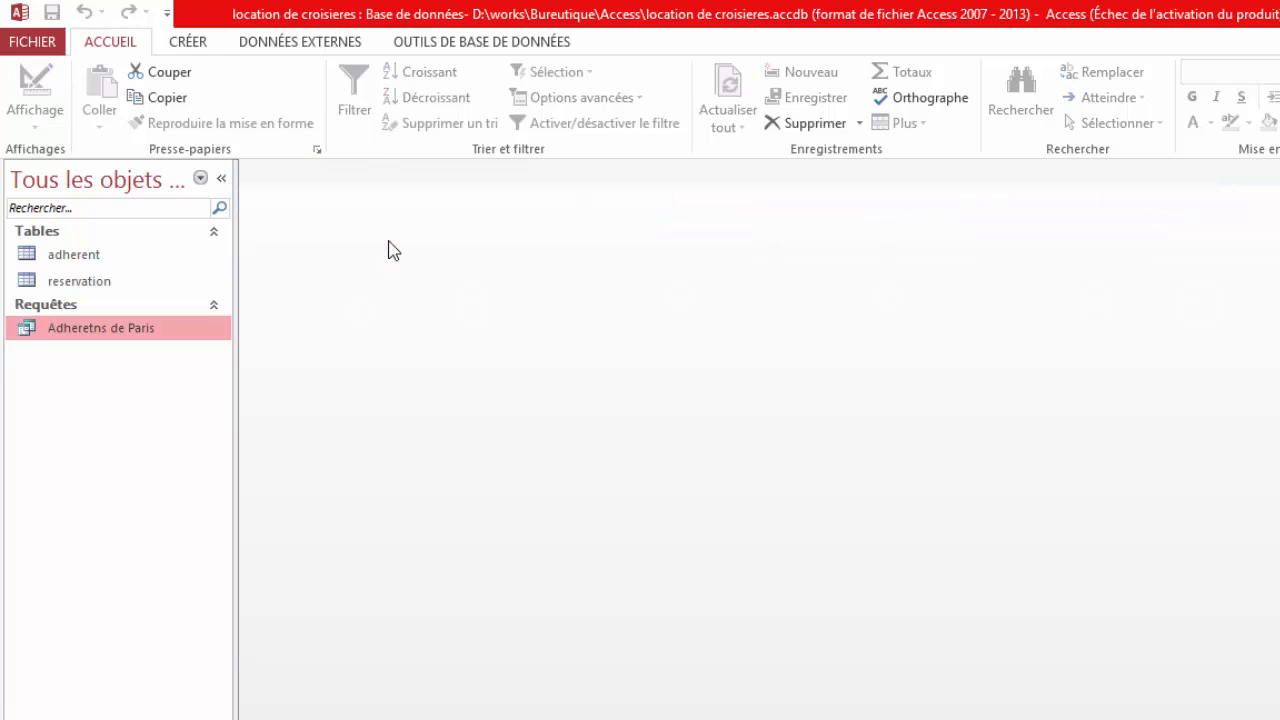
Create a design-view query with the adherent and reservation tables, spacing them apart and enlarging the adherent field list.
click(188, 42)
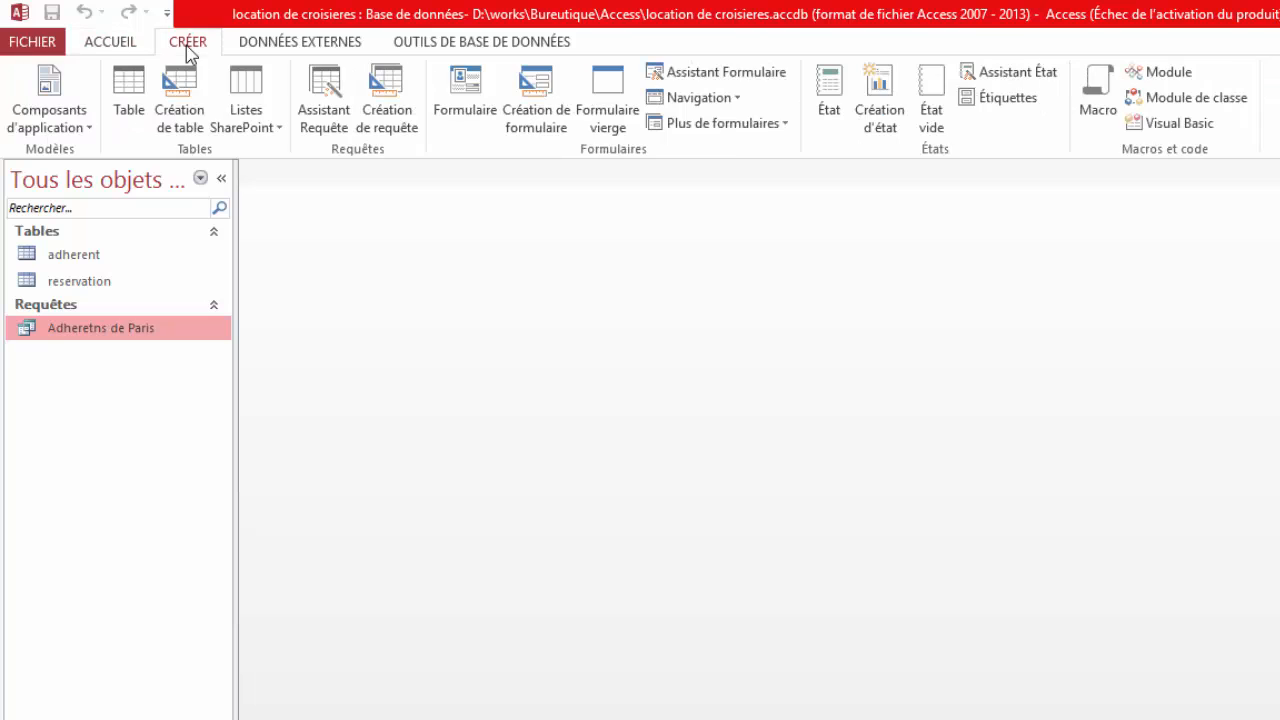
click(380, 108)
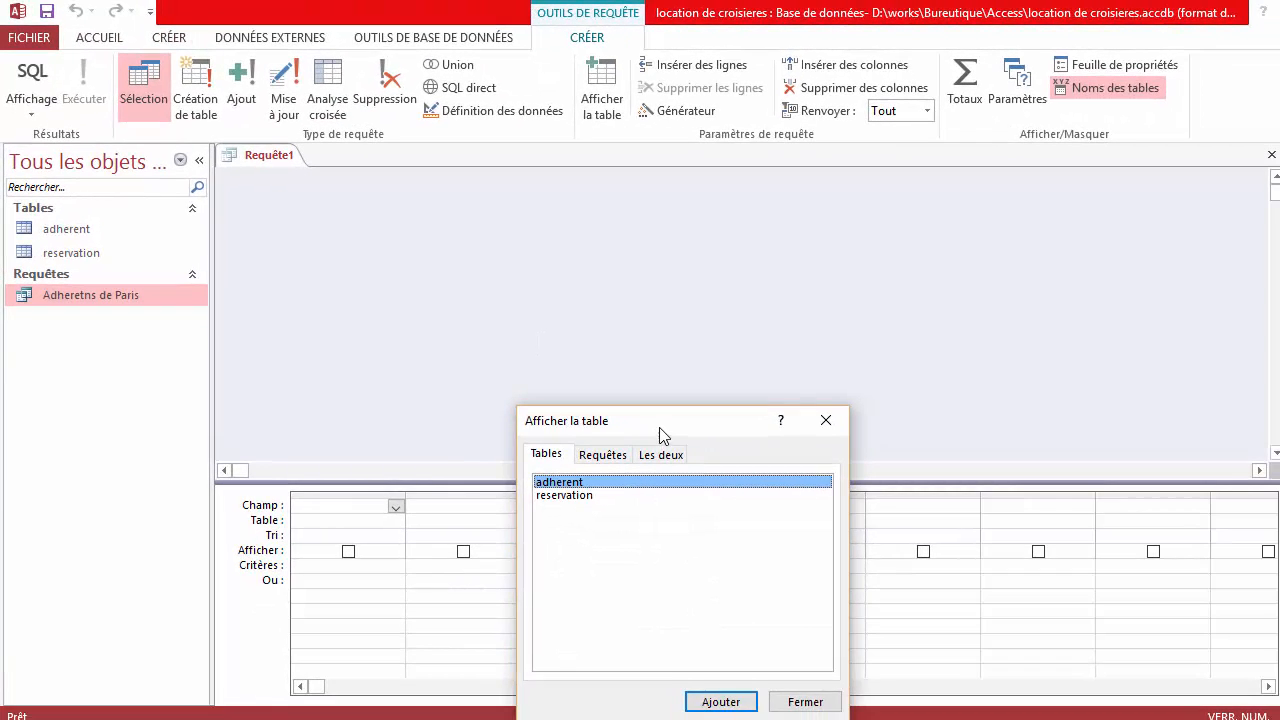
drag(566, 445, 540, 393)
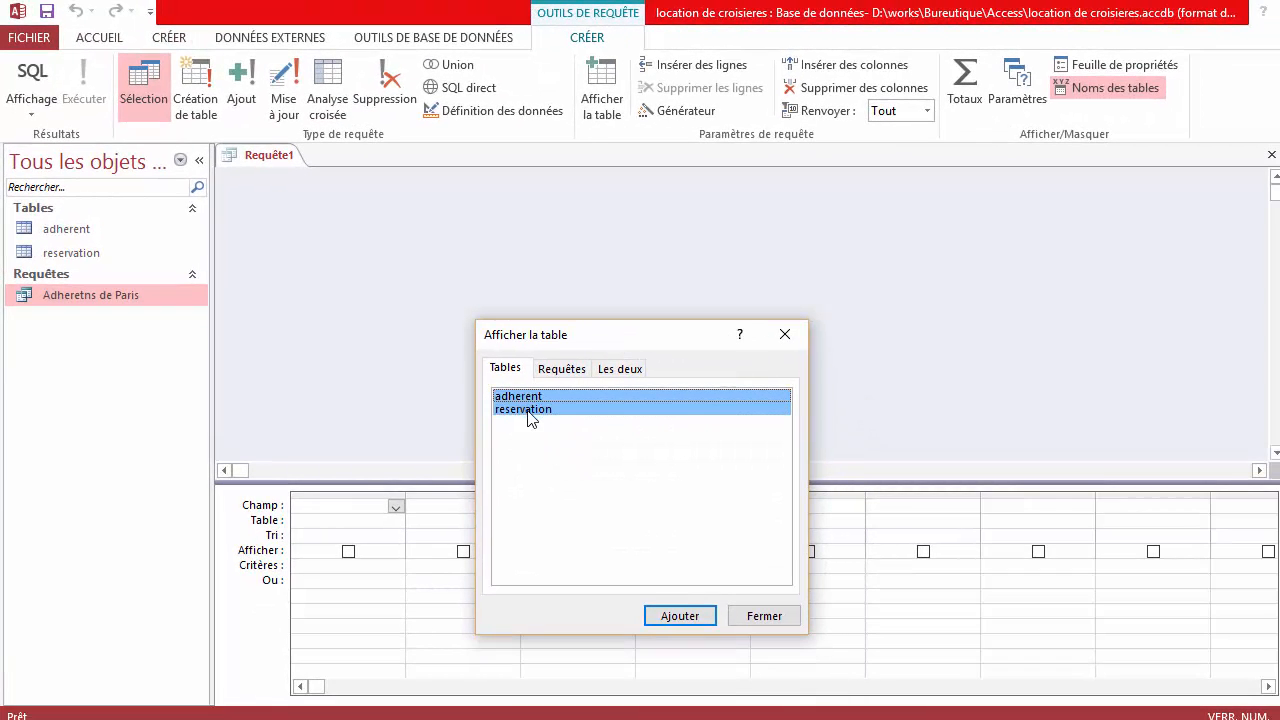
click(686, 613)
click(756, 616)
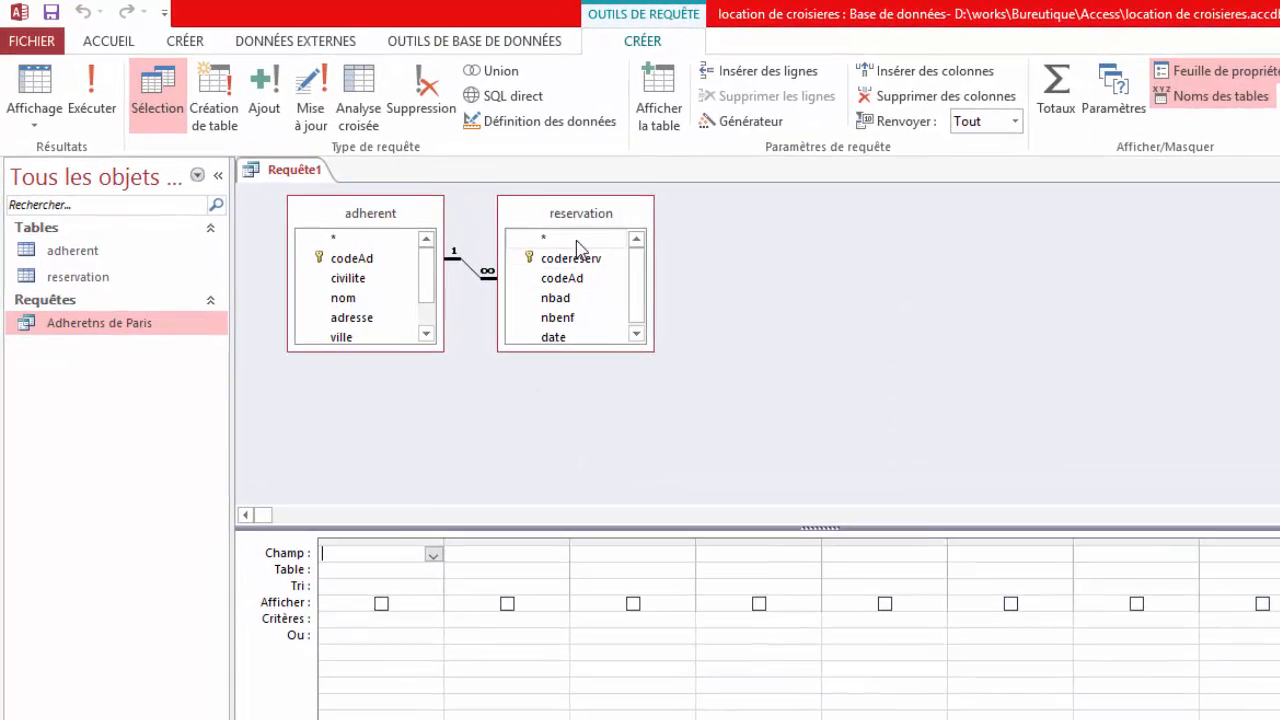
drag(697, 547, 697, 522)
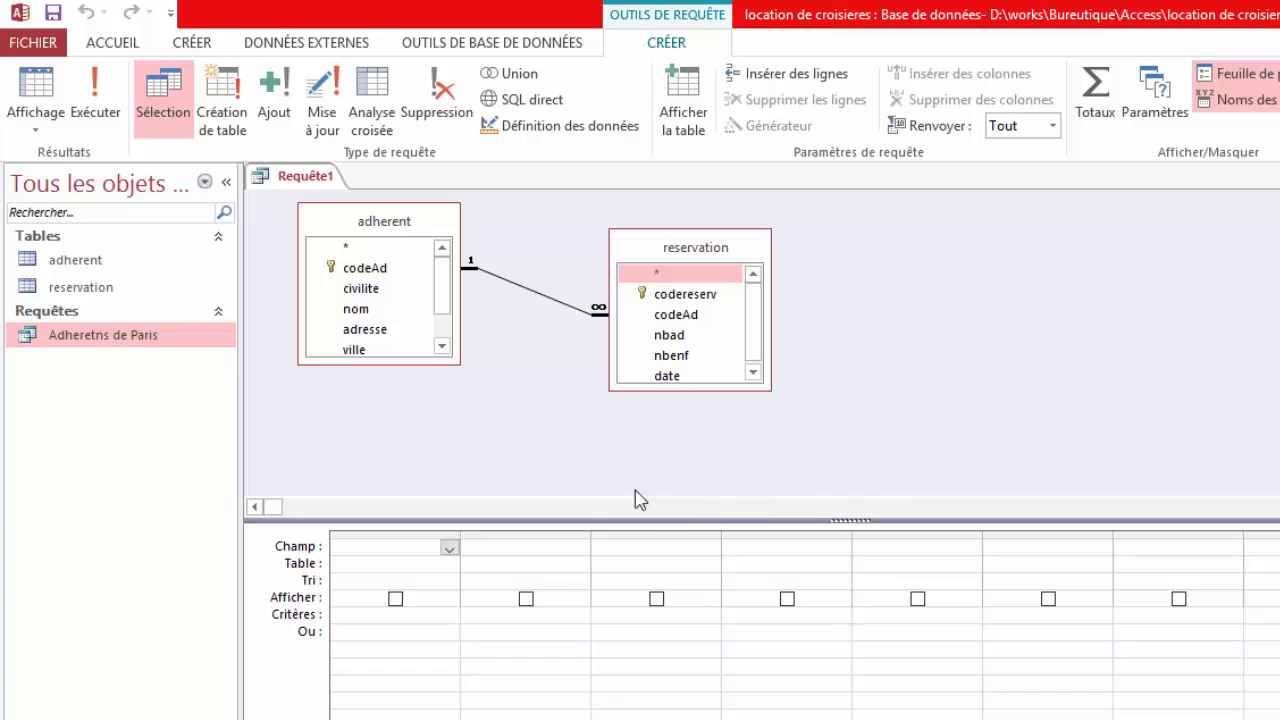
drag(458, 363, 492, 435)
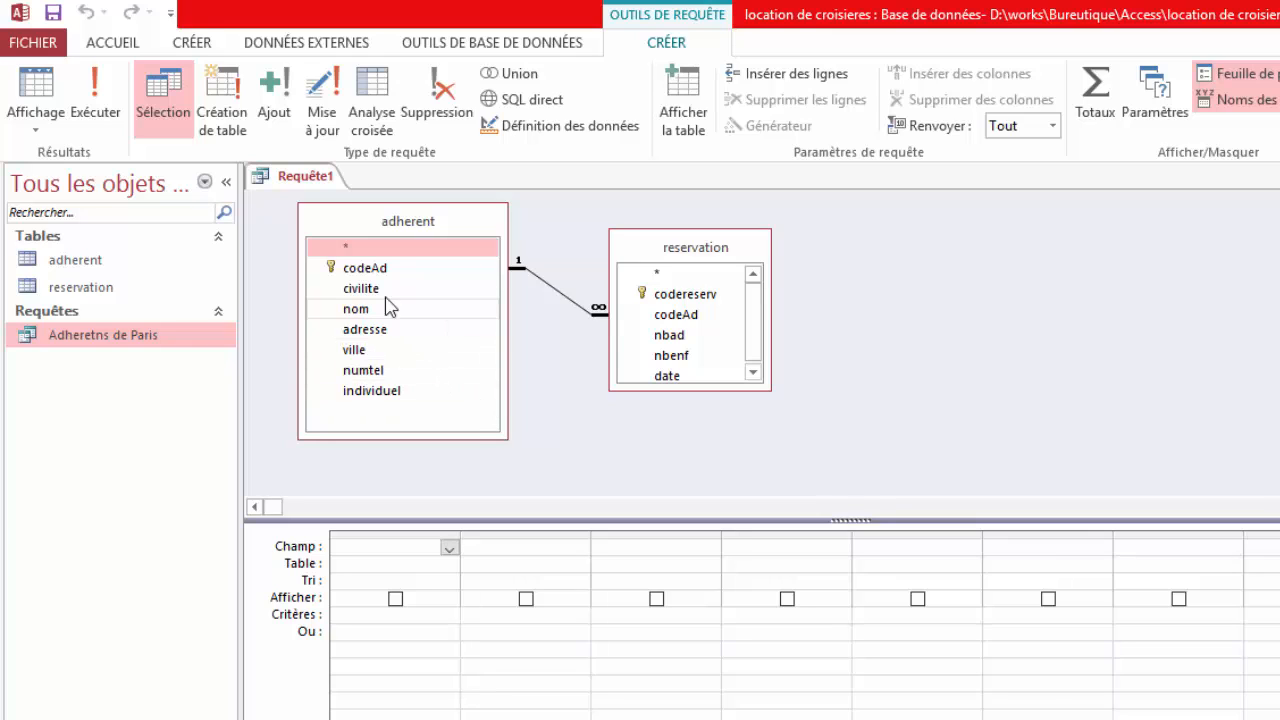
Add codeAd and nom from adherent, and codereserv and date from reservation, to the query grid.
drag(350, 268, 410, 540)
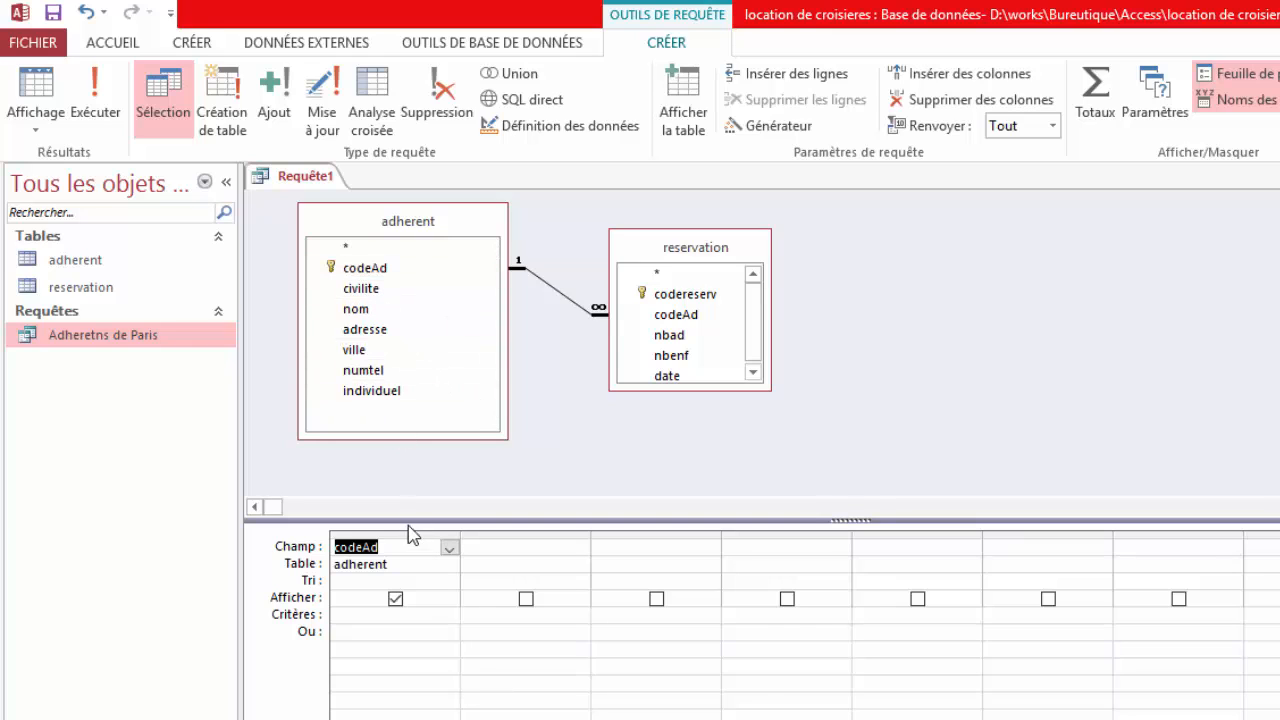
drag(358, 312, 521, 550)
drag(680, 294, 701, 547)
drag(690, 377, 800, 547)
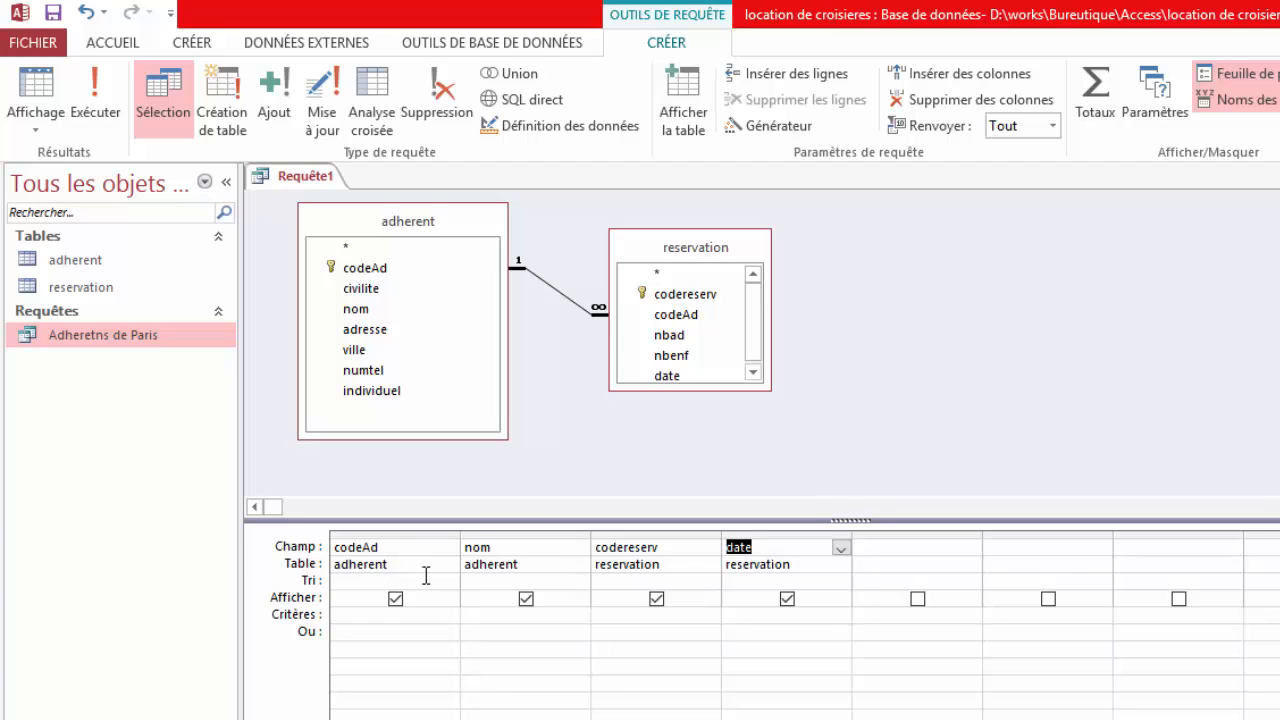
Set the nom criterion to equal the first adherent's surname and save the query as "Reservation de" followed by that surname.
click(490, 617)
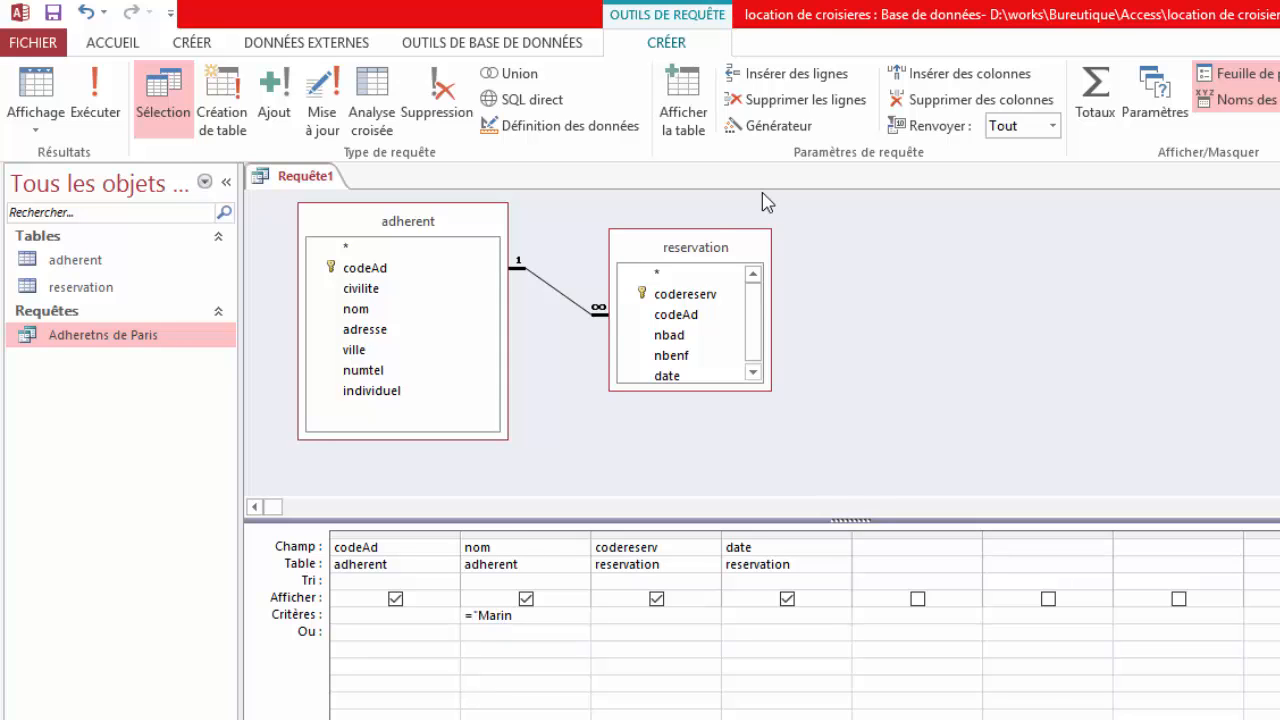
right_click(306, 180)
click(342, 197)
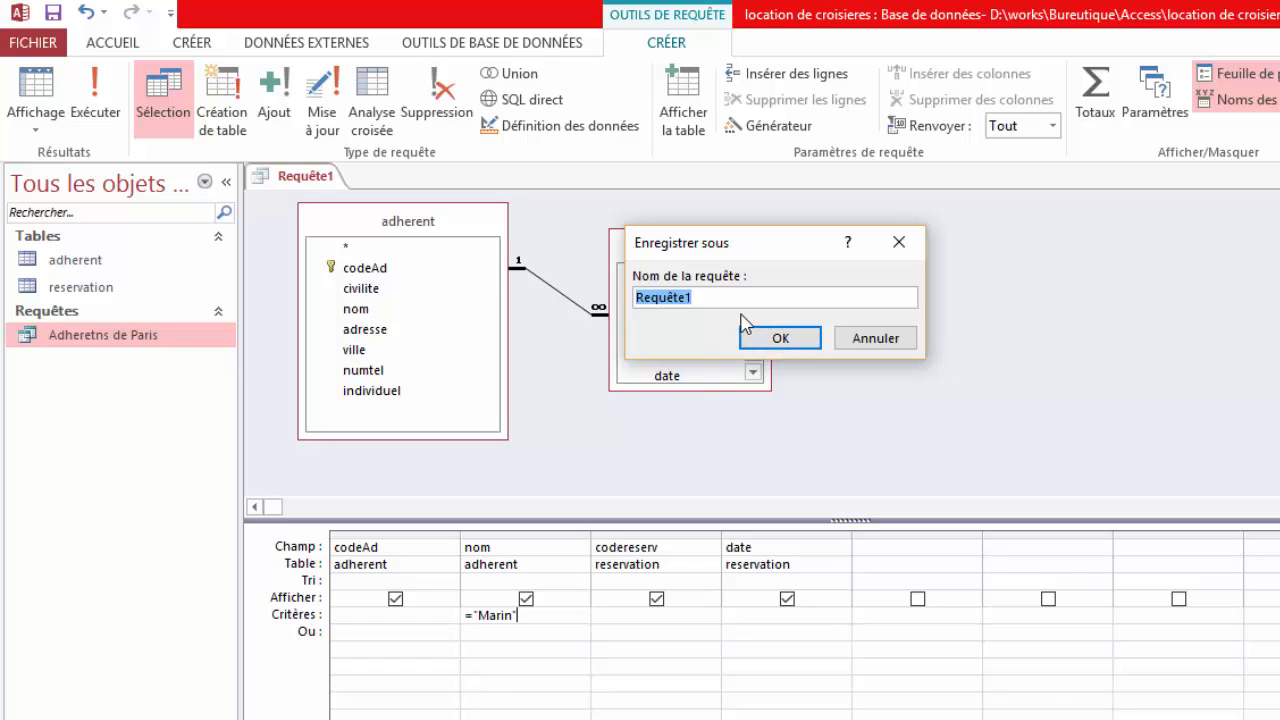
text(Re)
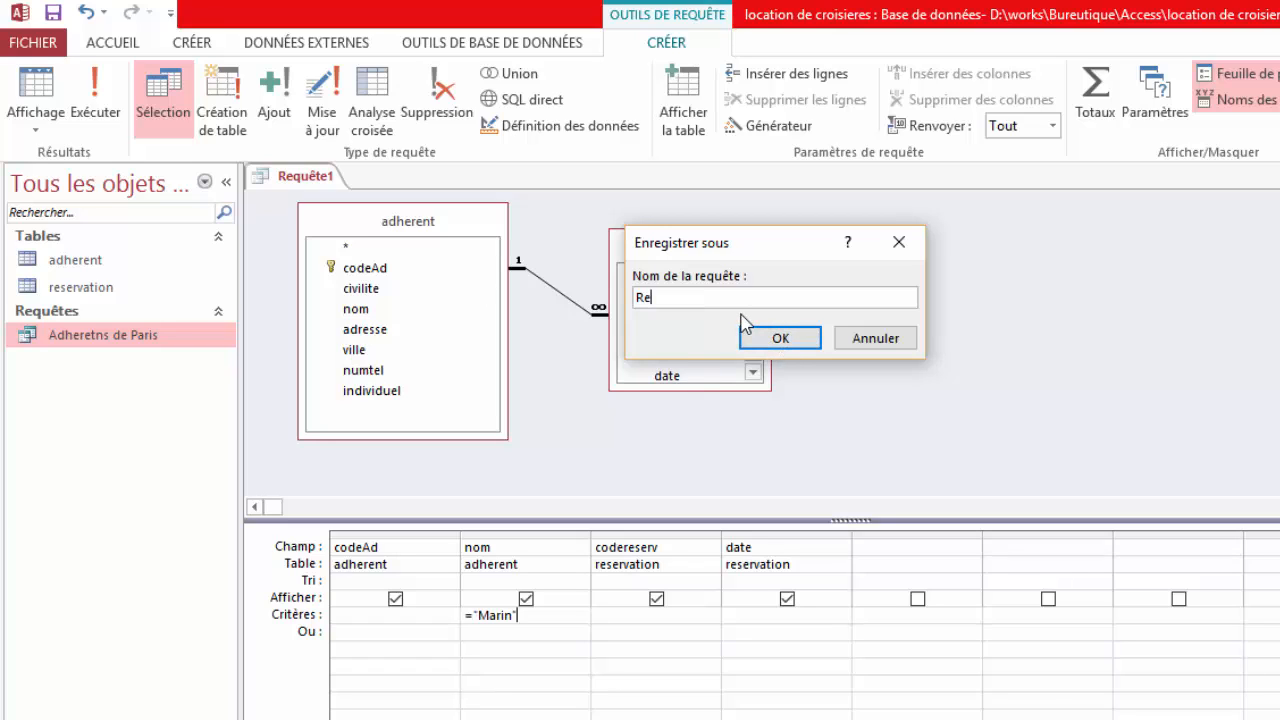
text(servation de MArin)
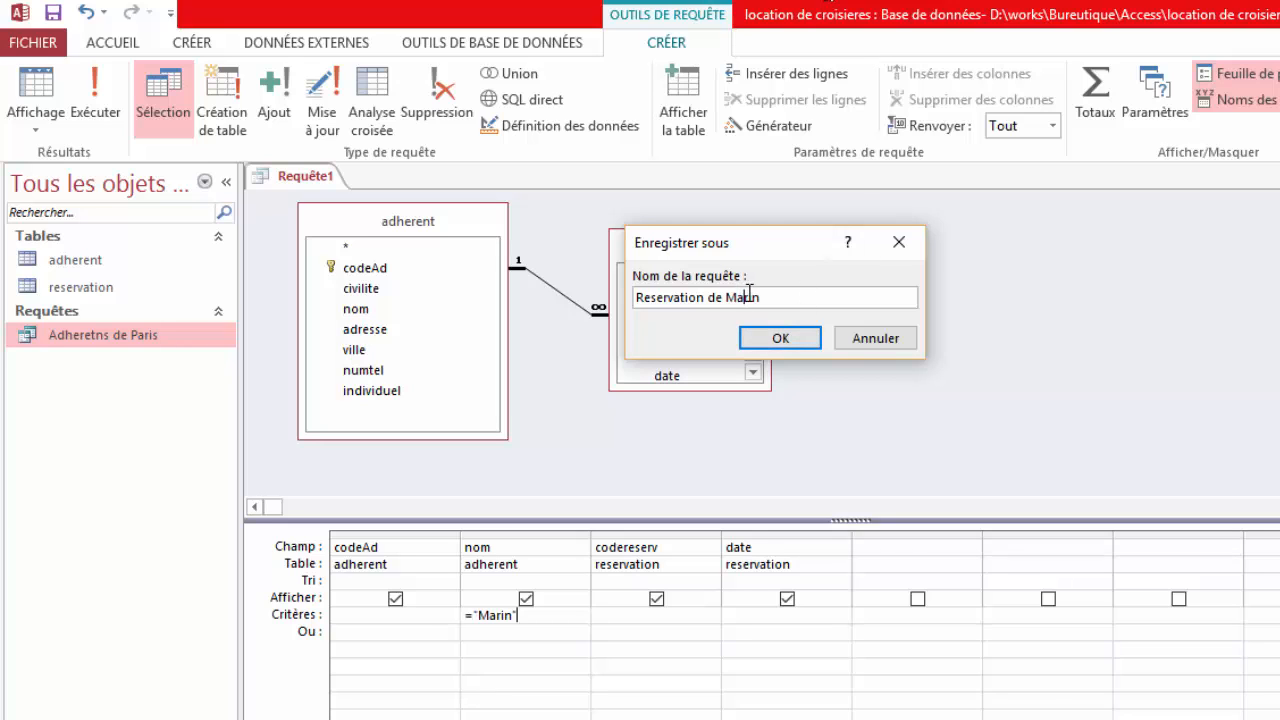
click(782, 339)
Close the query design and run the saved reservation query to examine its records.
right_click(325, 177)
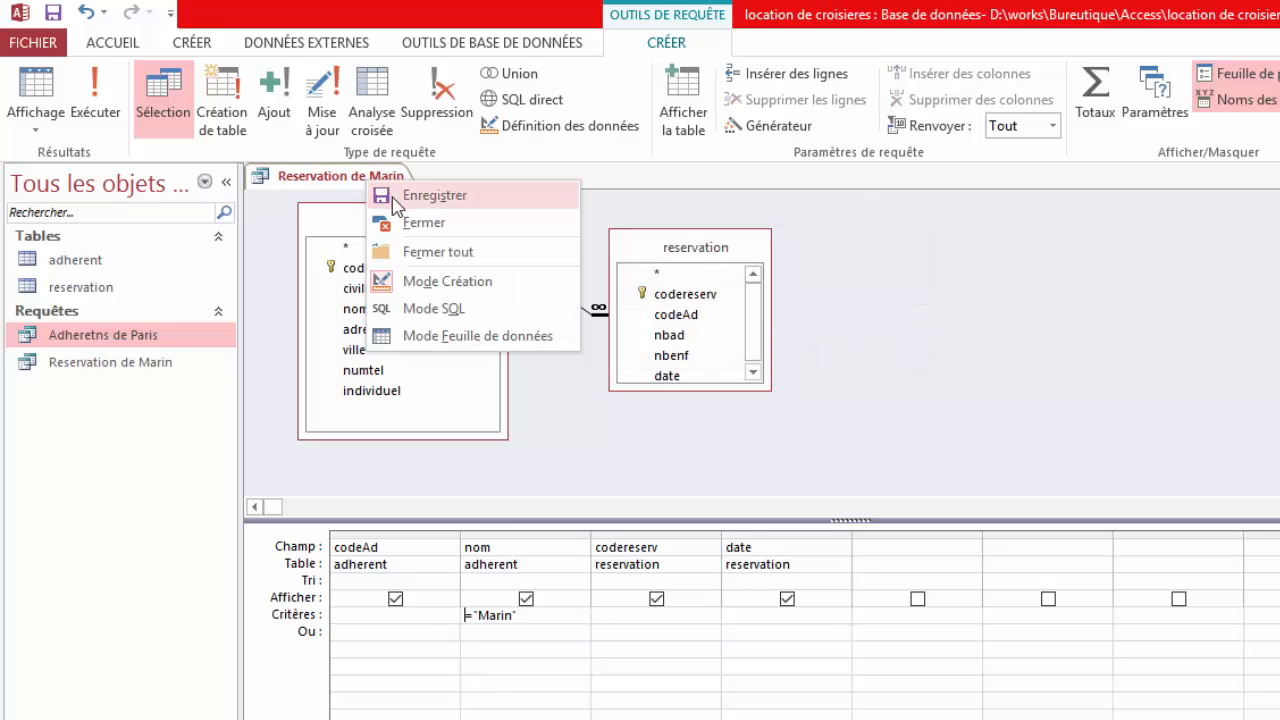
click(392, 197)
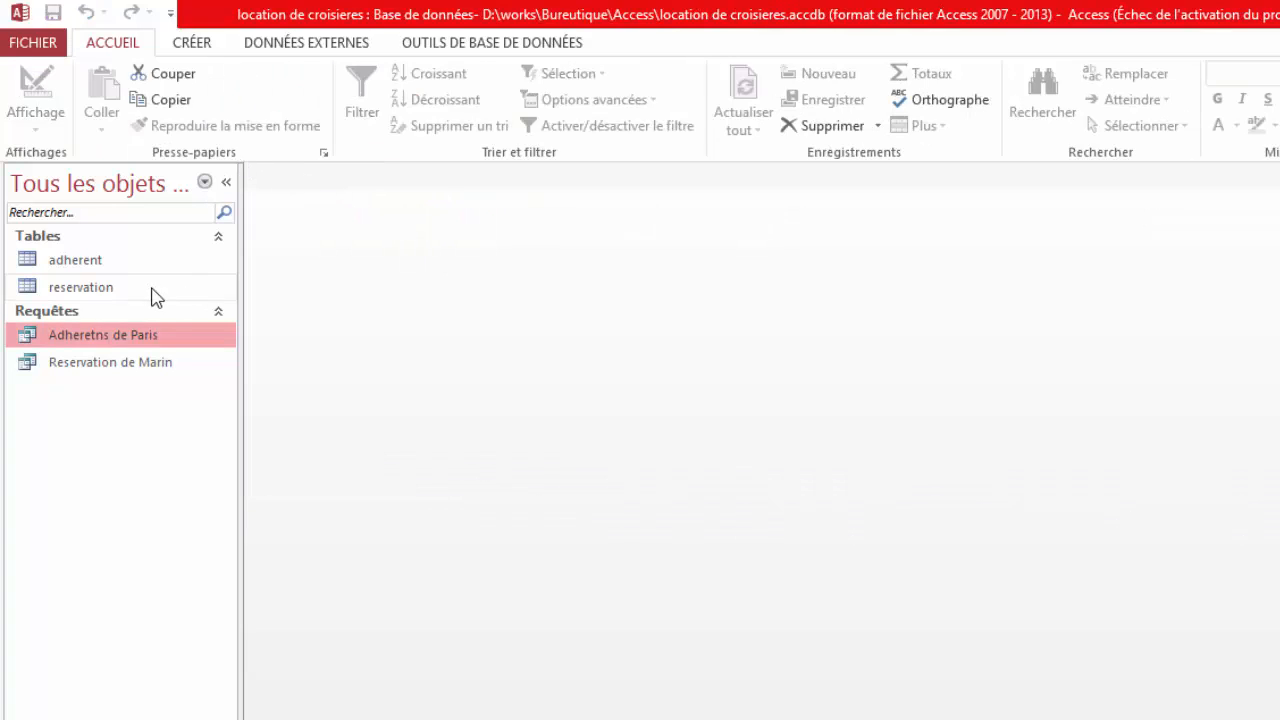
double_click(132, 366)
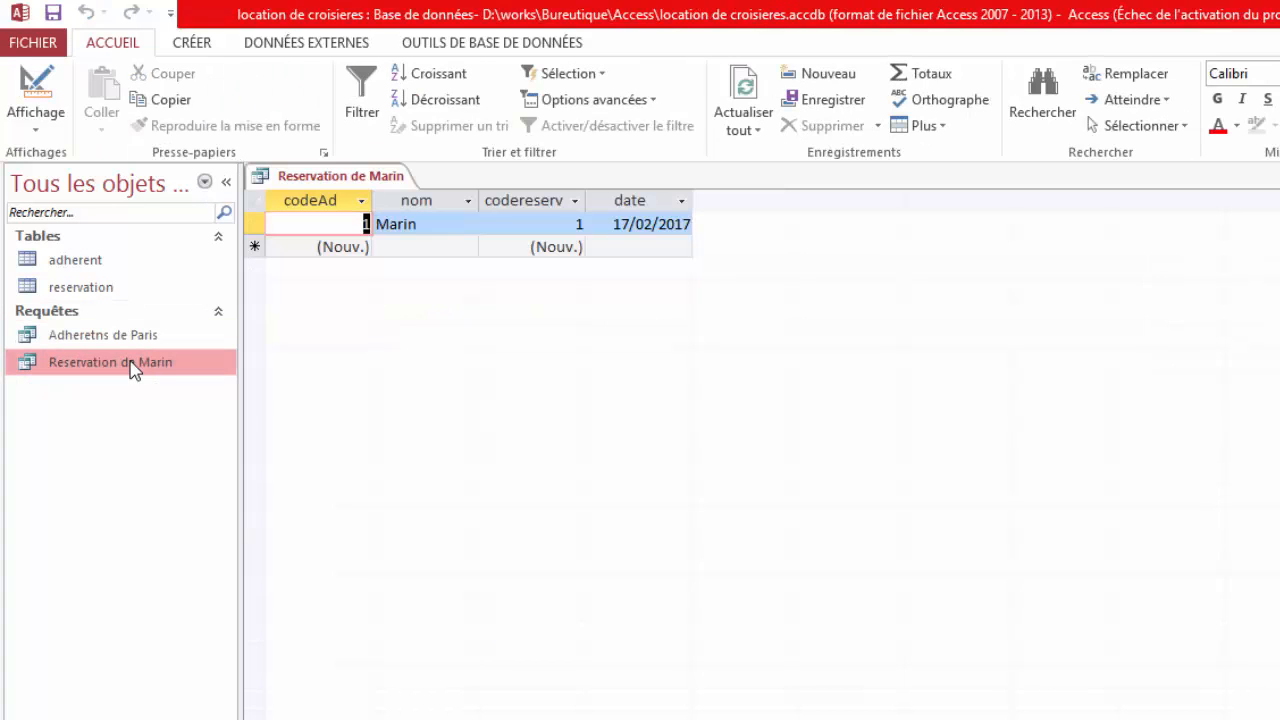
click(261, 223)
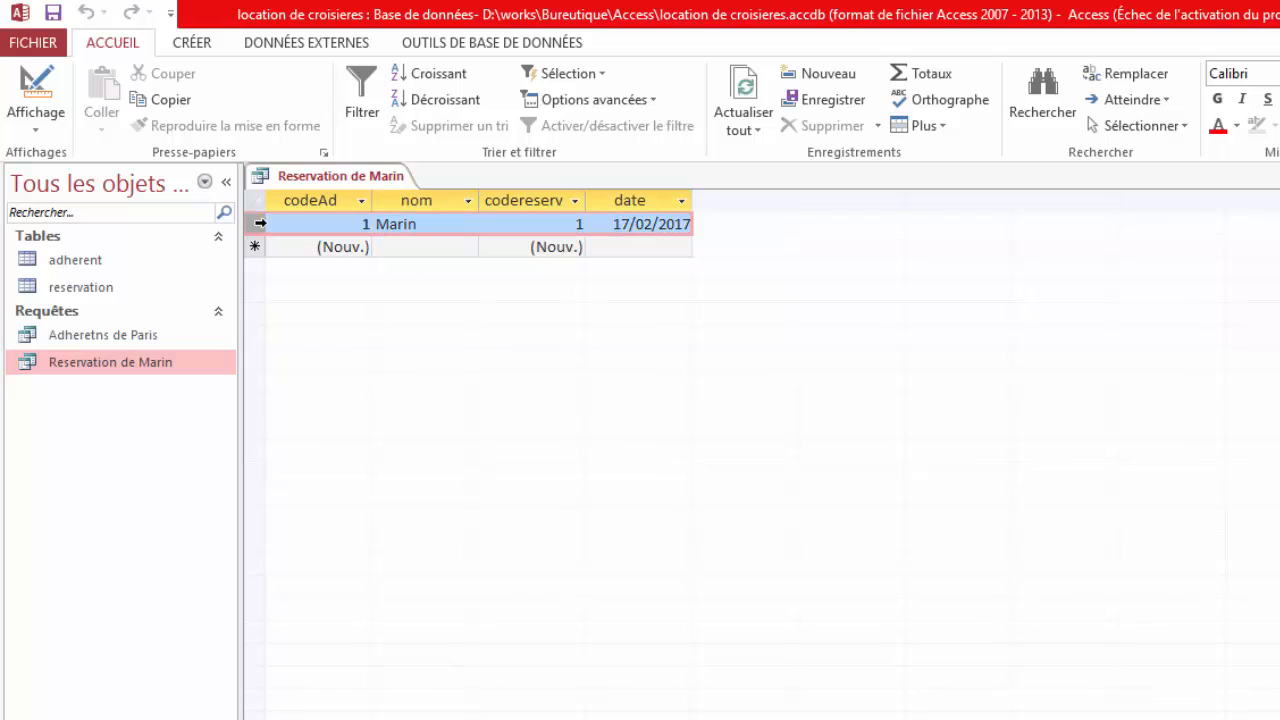
Close the reservation query's results and switch to the Windows desktop.
right_click(352, 178)
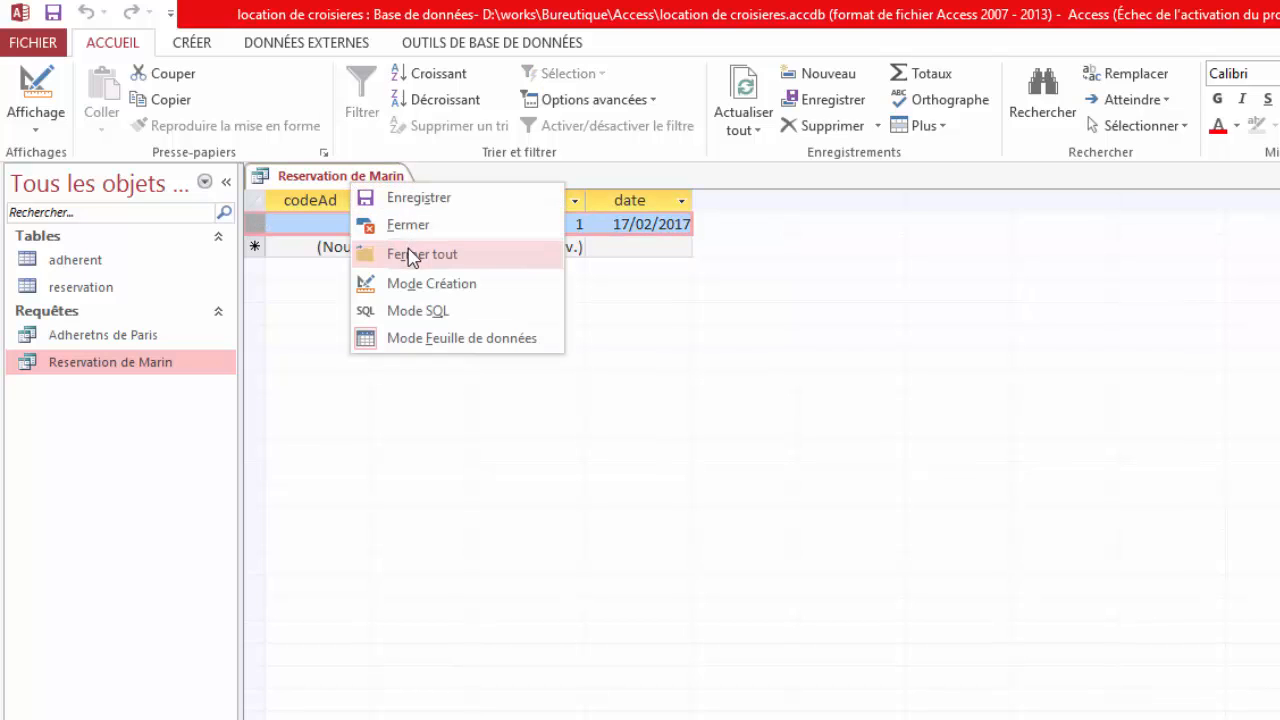
click(409, 255)
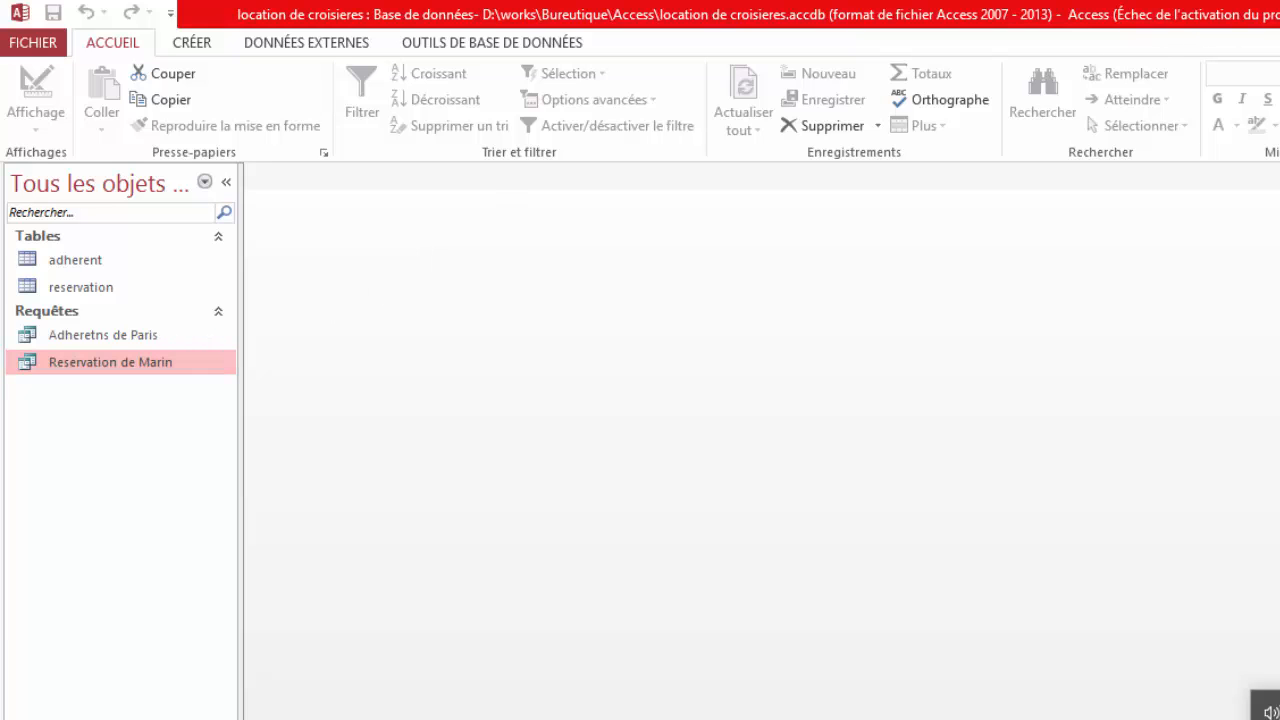
key(super+d)
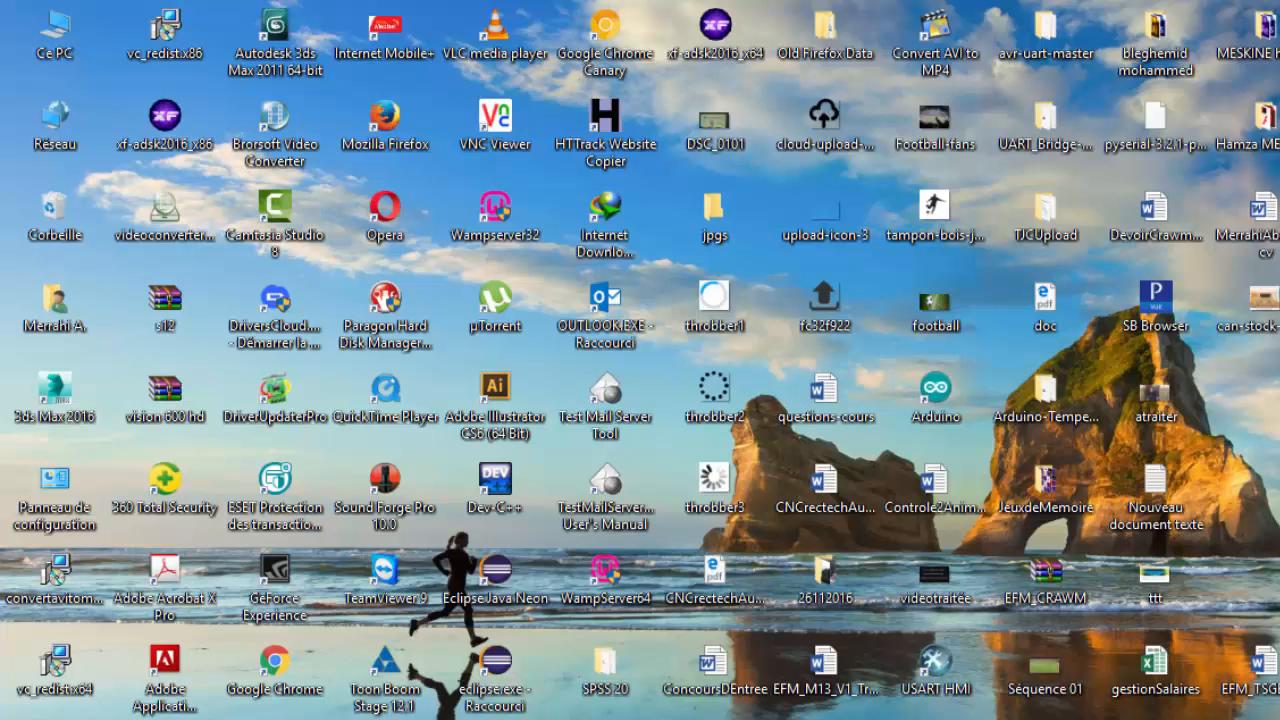